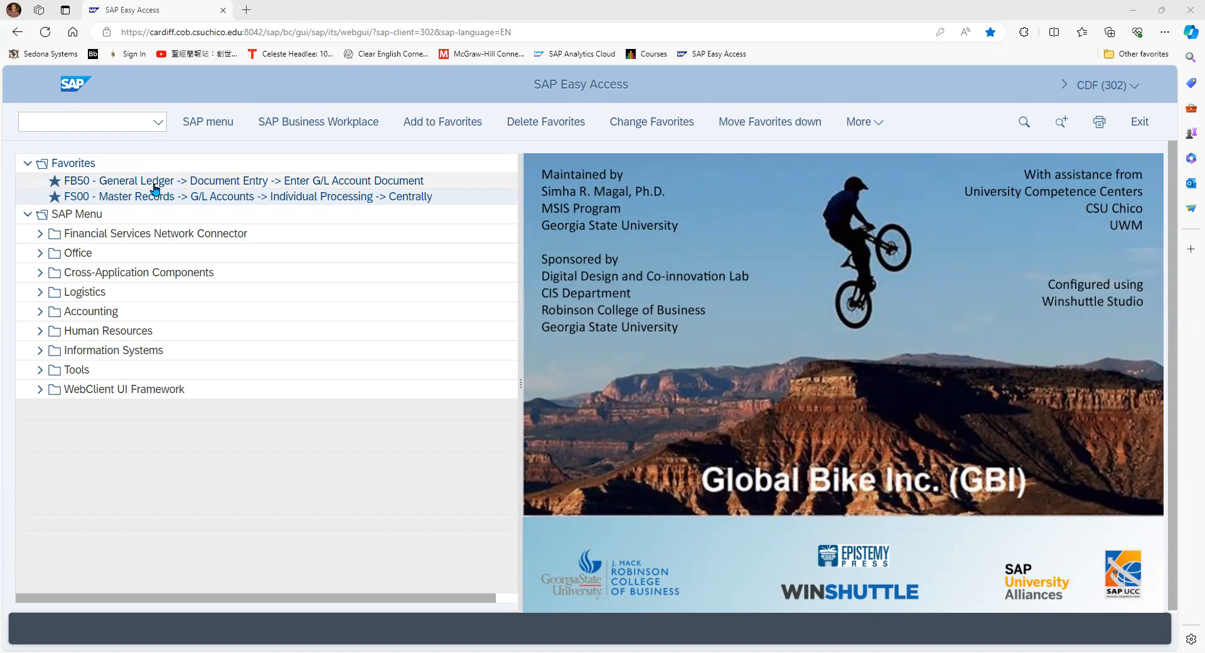
Open transaction FB50 to enter a G/L account document
{"action": "left_click", "coordinate": [87, 123]}
{"action": "type", "text": "fb50"}
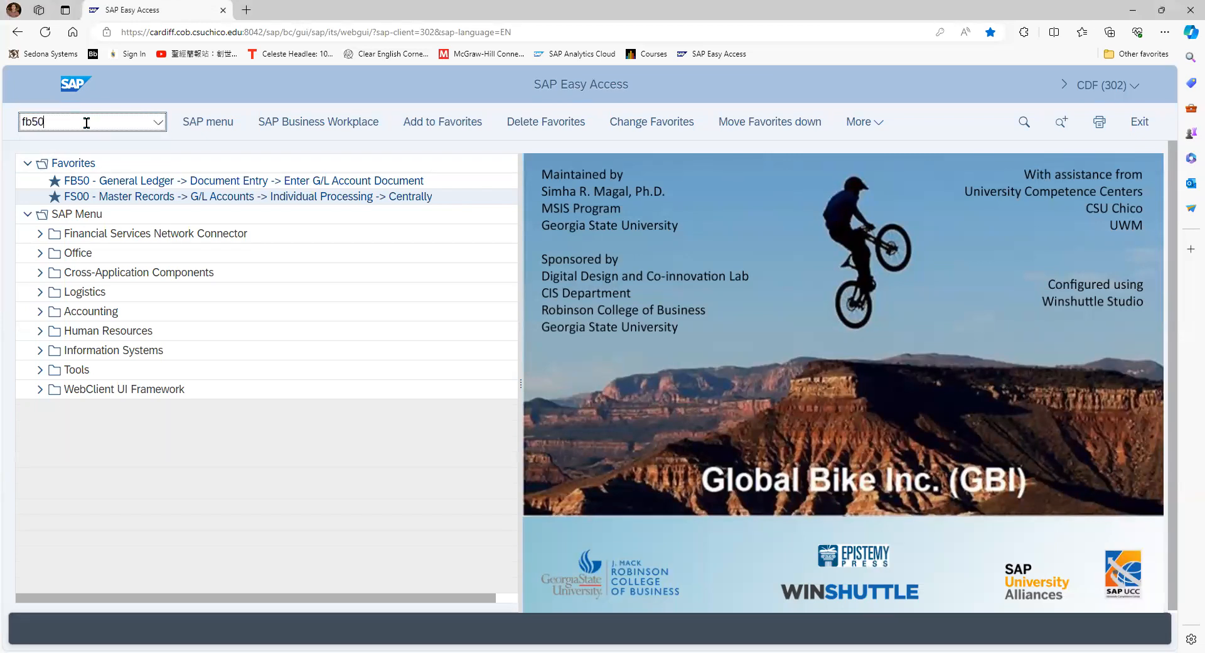
{"action": "left_click", "coordinate": [67, 153]}
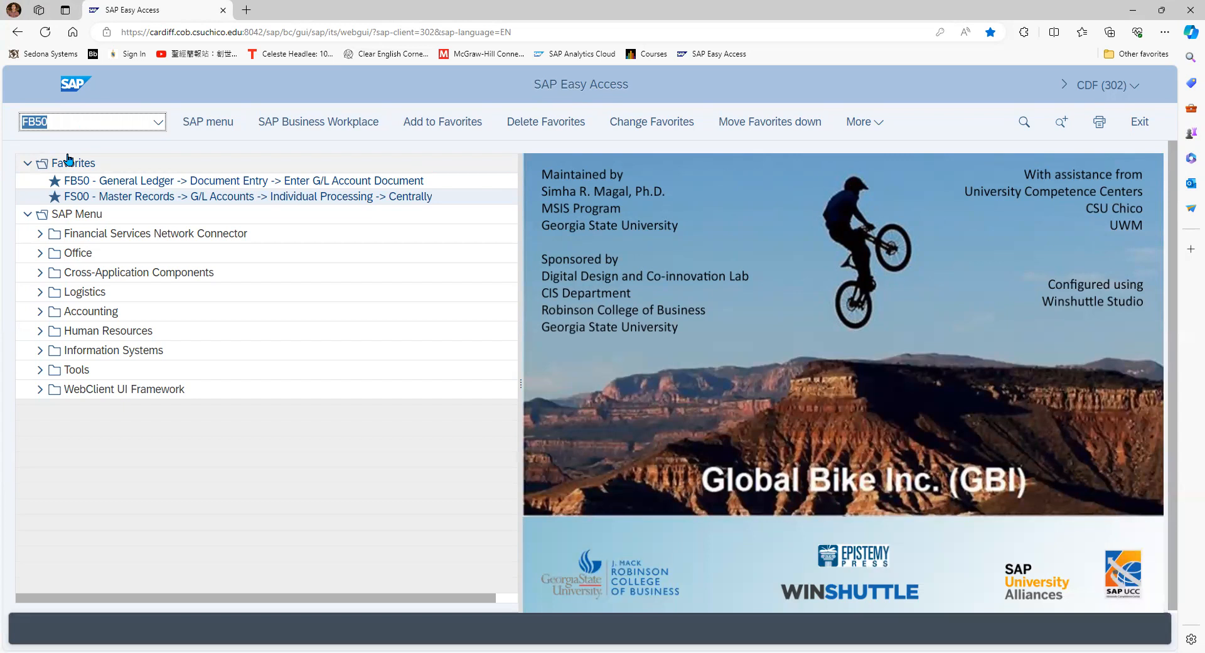
{"action": "key", "text": "Return"}
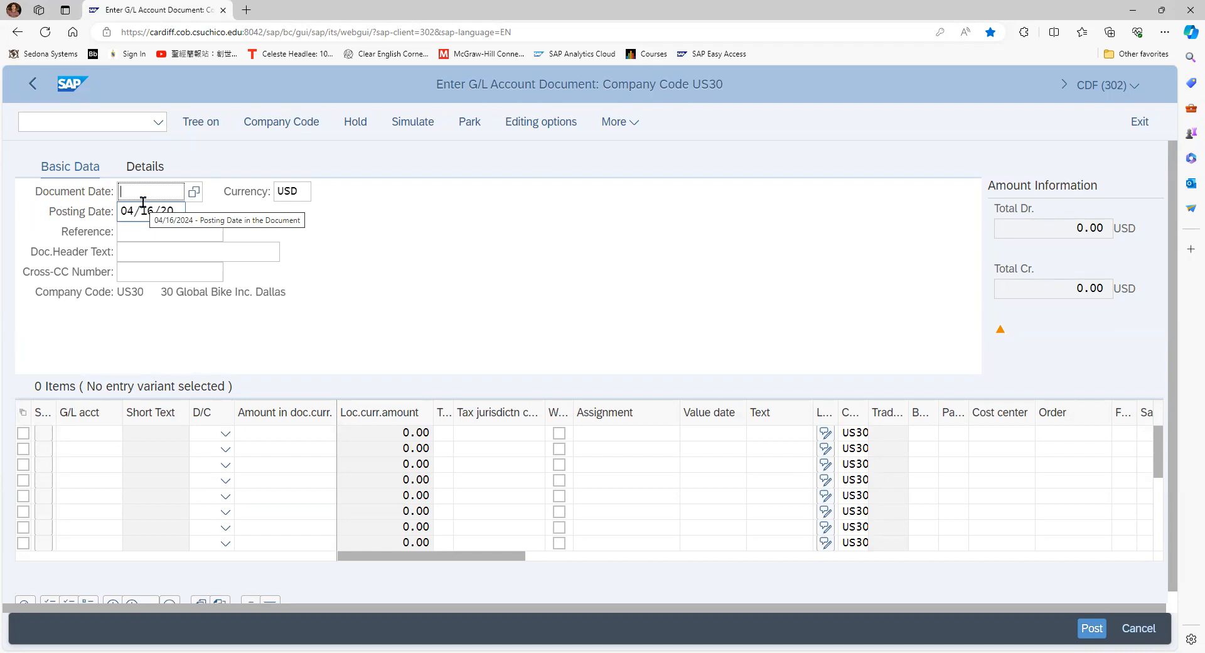
Set the document date to 04/16/2024 from the calendar
{"action": "left_click", "coordinate": [195, 195]}
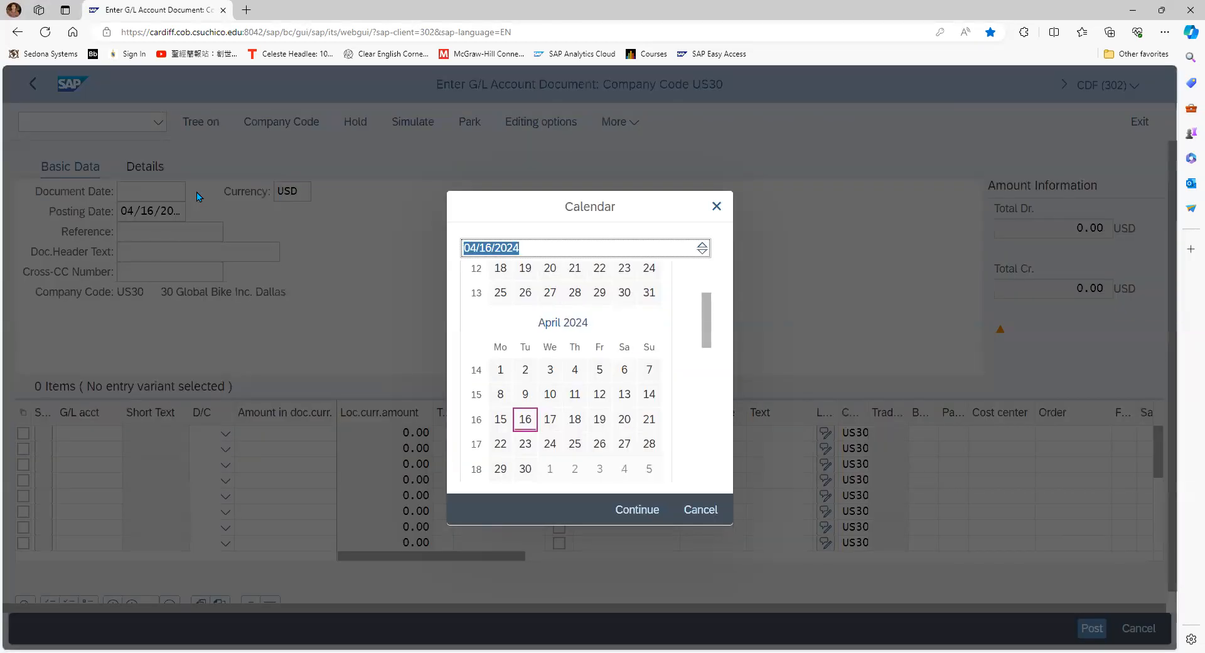
{"action": "left_click", "coordinate": [532, 428]}
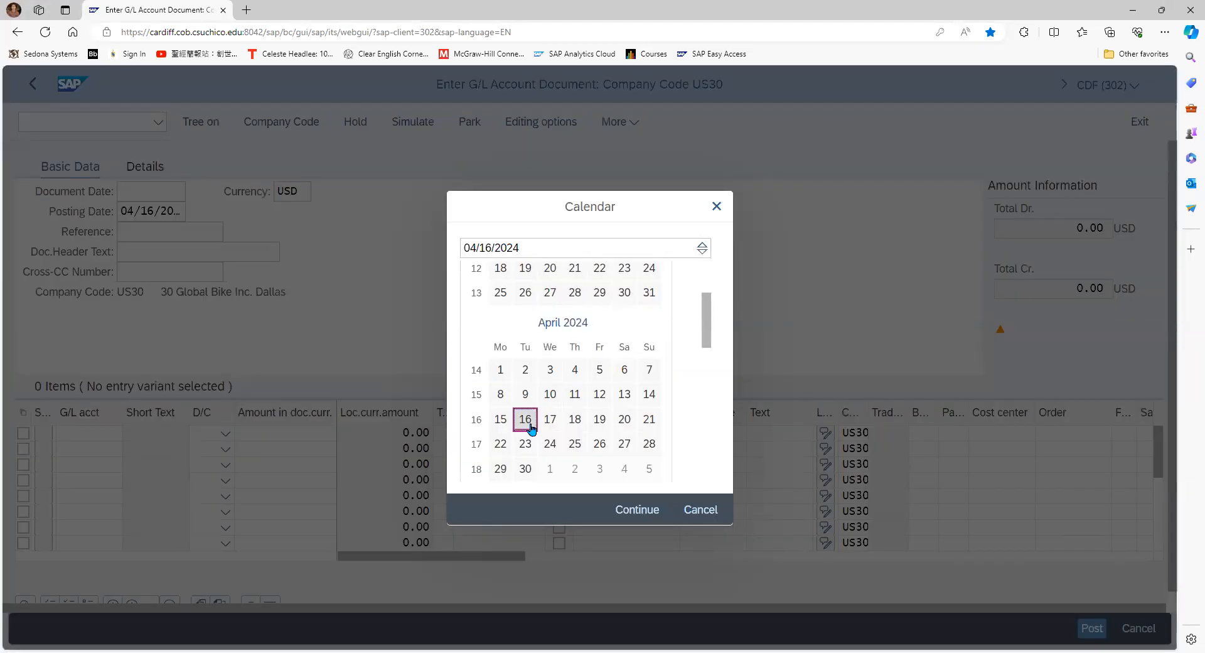
{"action": "left_click", "coordinate": [531, 429]}
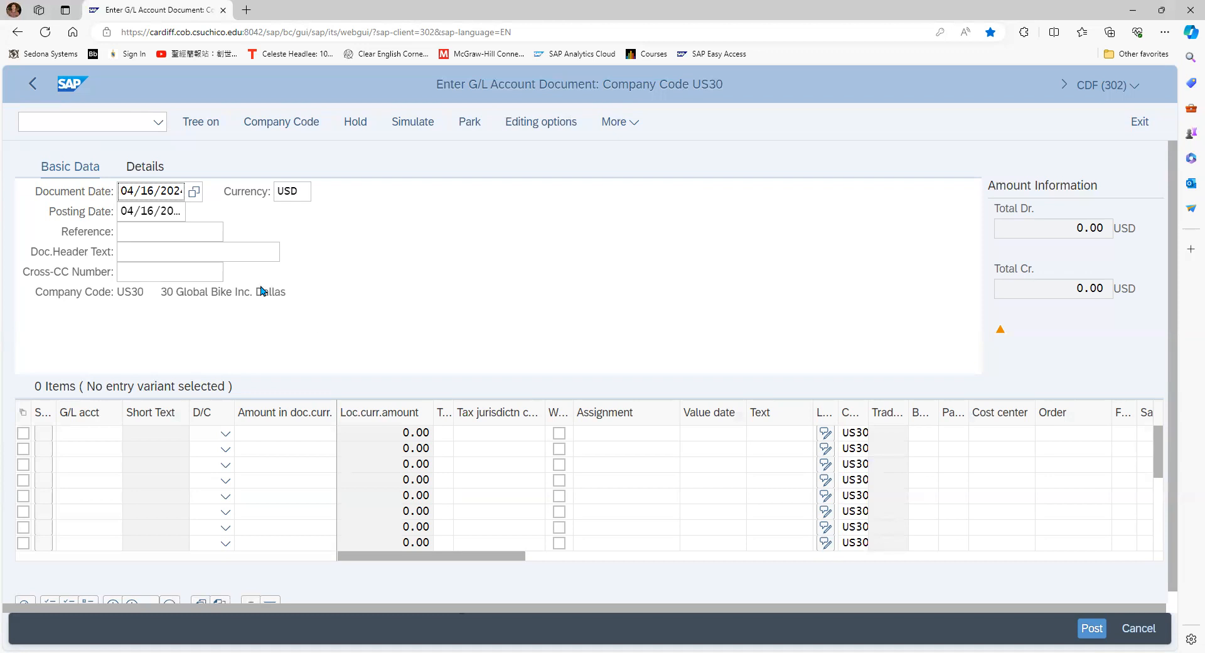
Enter 030 as the reference and "transfer funds" as the document header text
{"action": "left_click", "coordinate": [141, 235]}
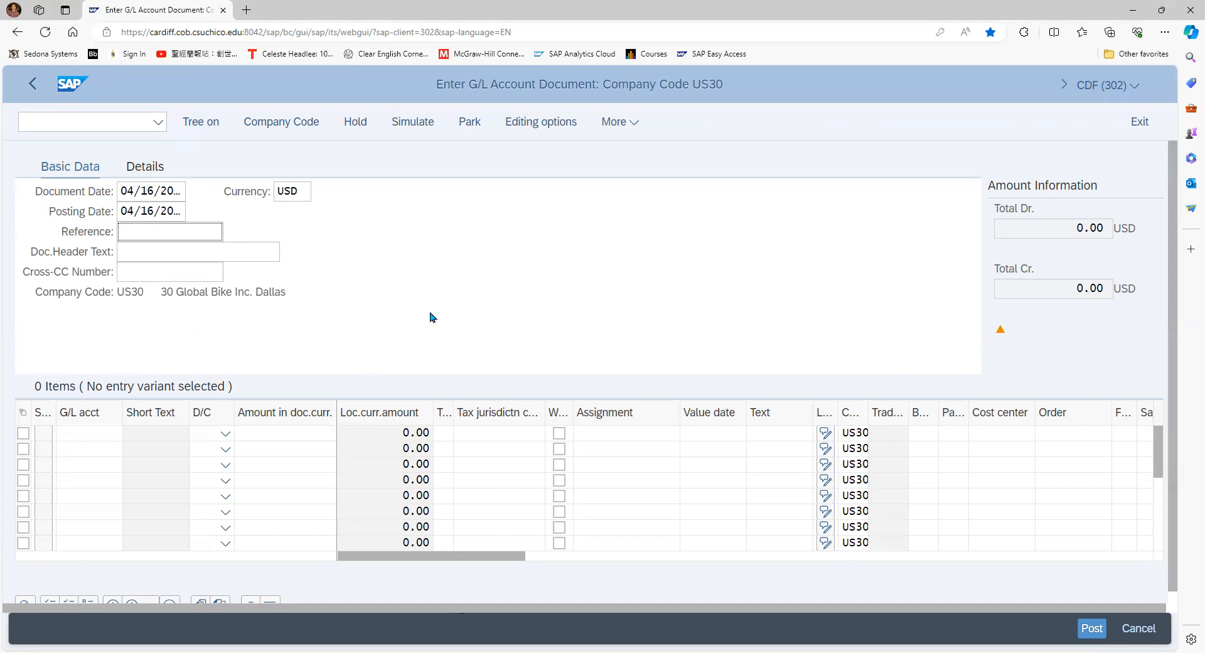
{"action": "type", "text": "030"}
{"action": "left_click", "coordinate": [161, 258]}
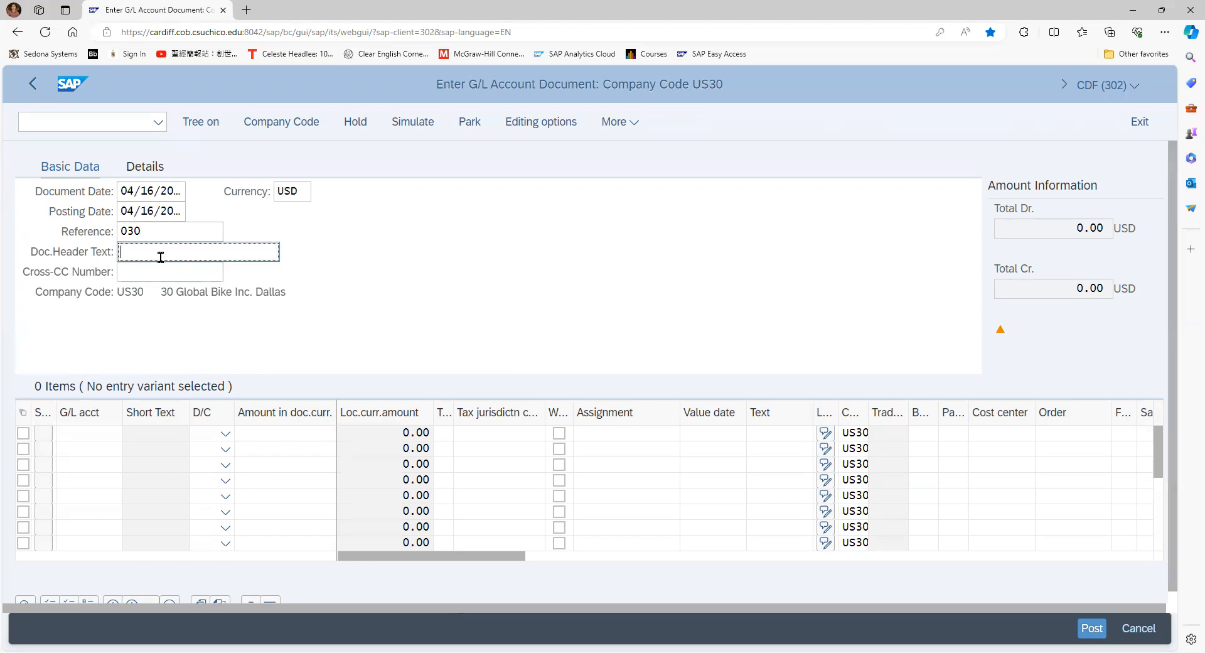
{"action": "type", "text": "transfer fund"}
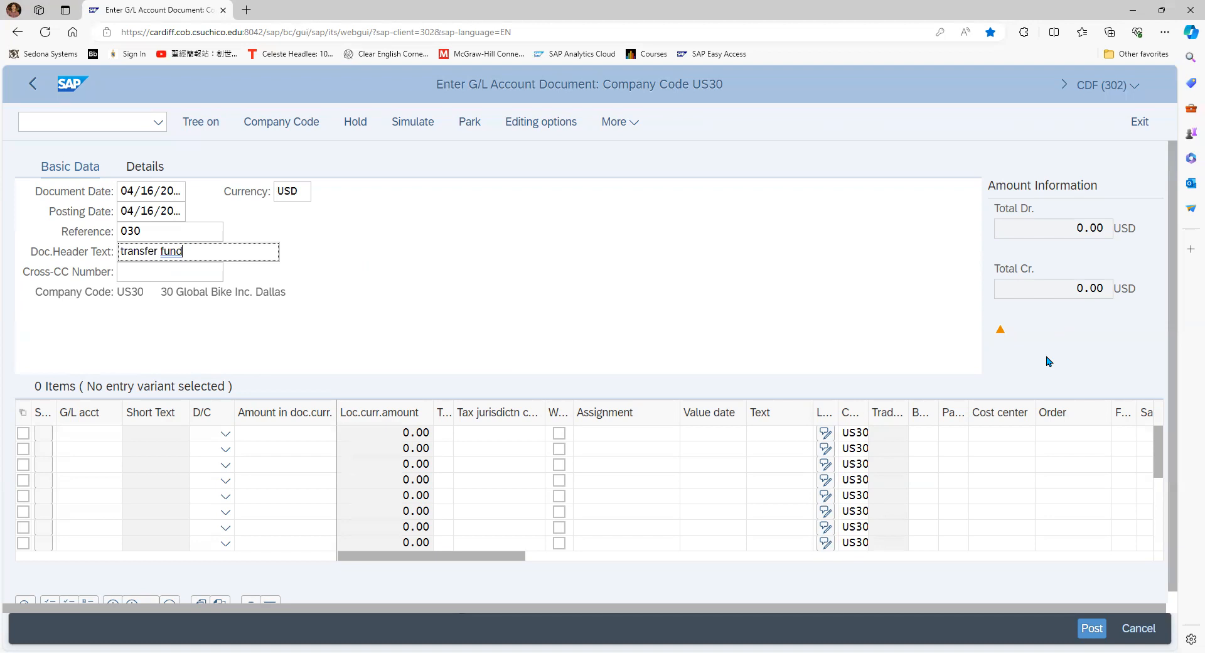
{"action": "type", "text": "s"}
{"action": "left_click", "coordinate": [1159, 492]}
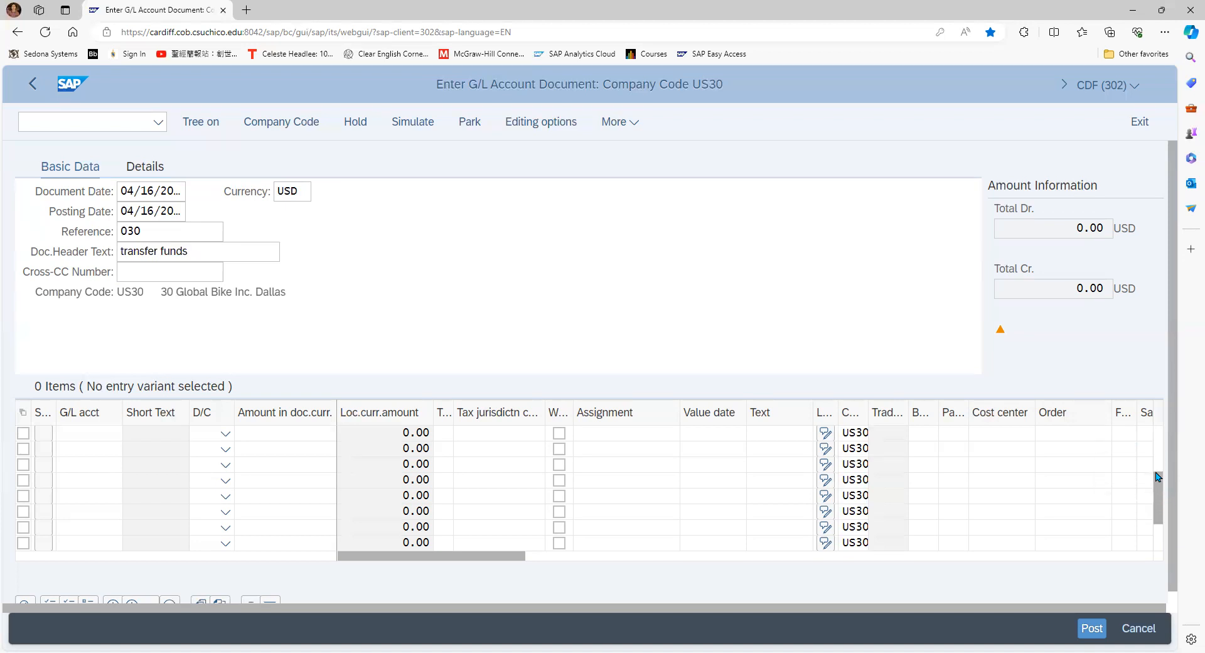
{"action": "left_click", "coordinate": [1159, 500]}
{"action": "left_click_drag", "start_coordinate": [1159, 500], "coordinate": [1161, 446]}
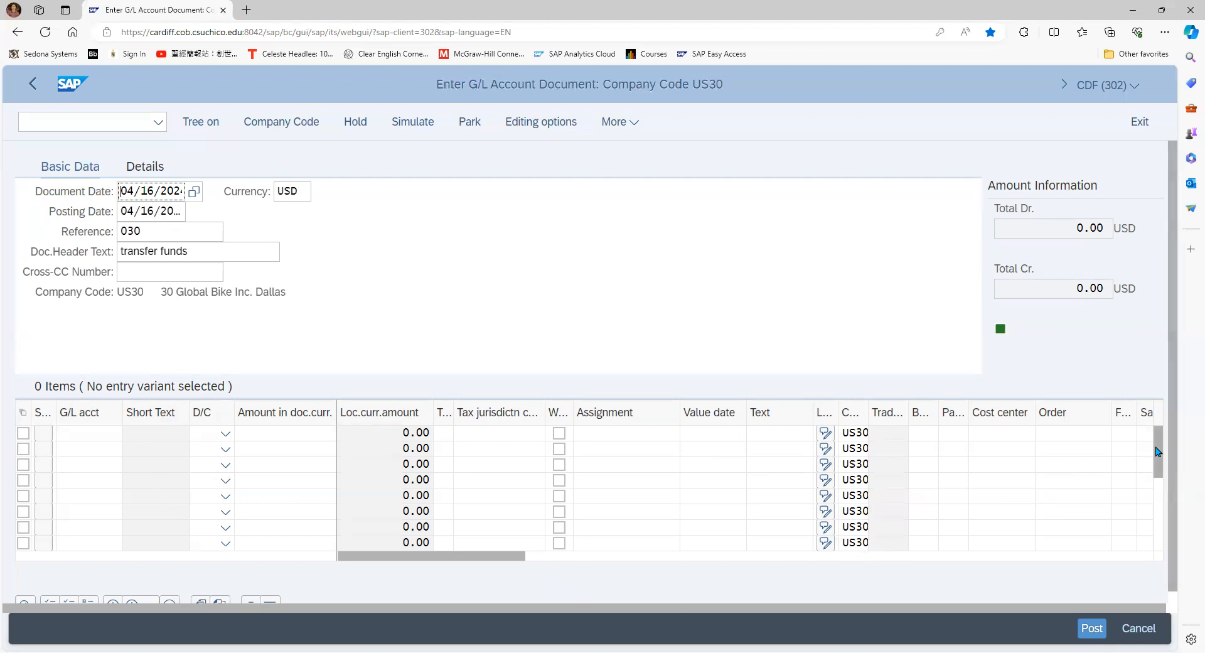
{"action": "left_click_drag", "start_coordinate": [1159, 443], "coordinate": [1158, 551]}
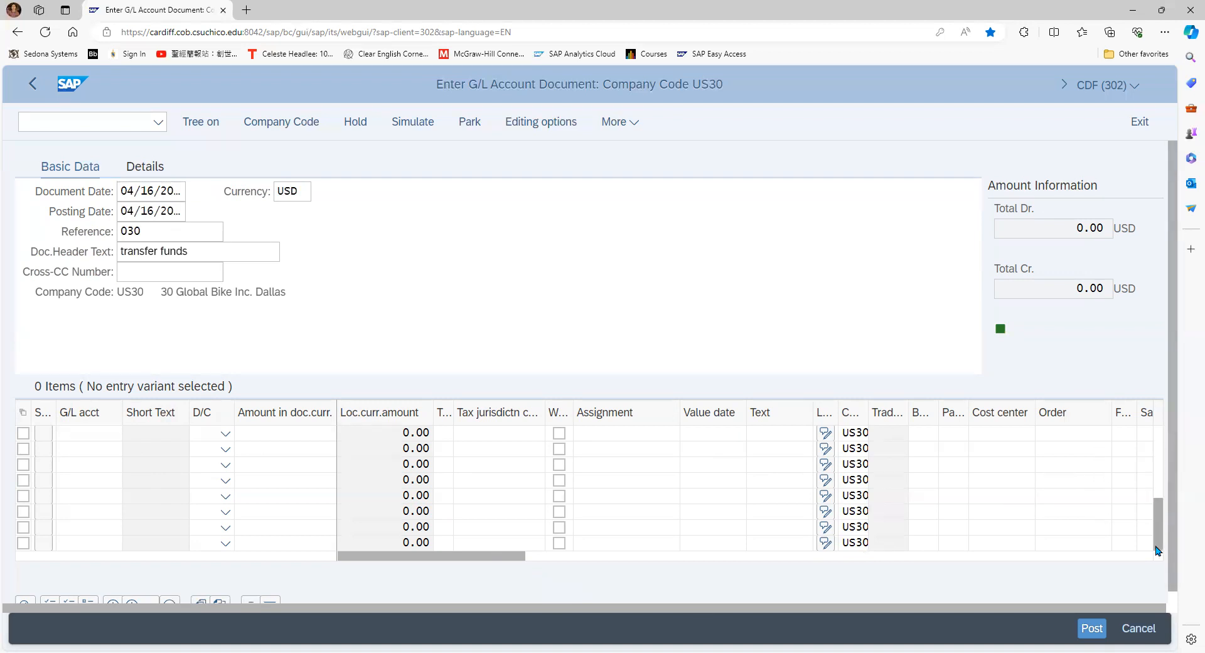
{"action": "left_click_drag", "start_coordinate": [1161, 505], "coordinate": [1165, 387]}
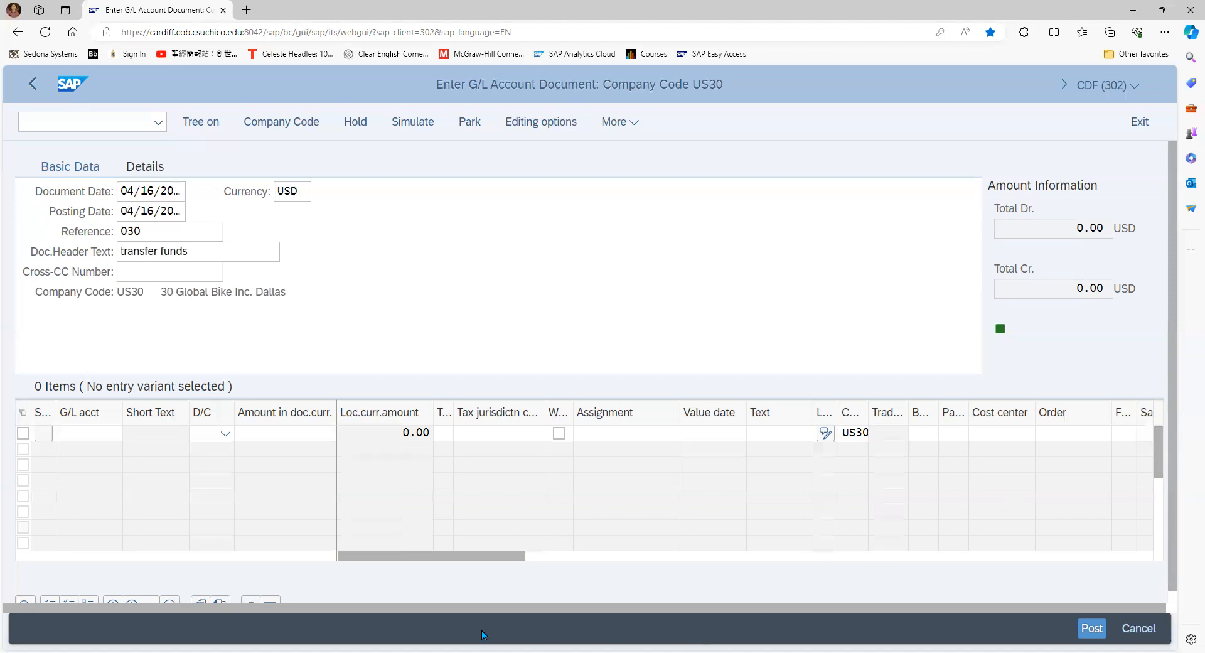
{"action": "left_click_drag", "start_coordinate": [401, 559], "coordinate": [270, 605]}
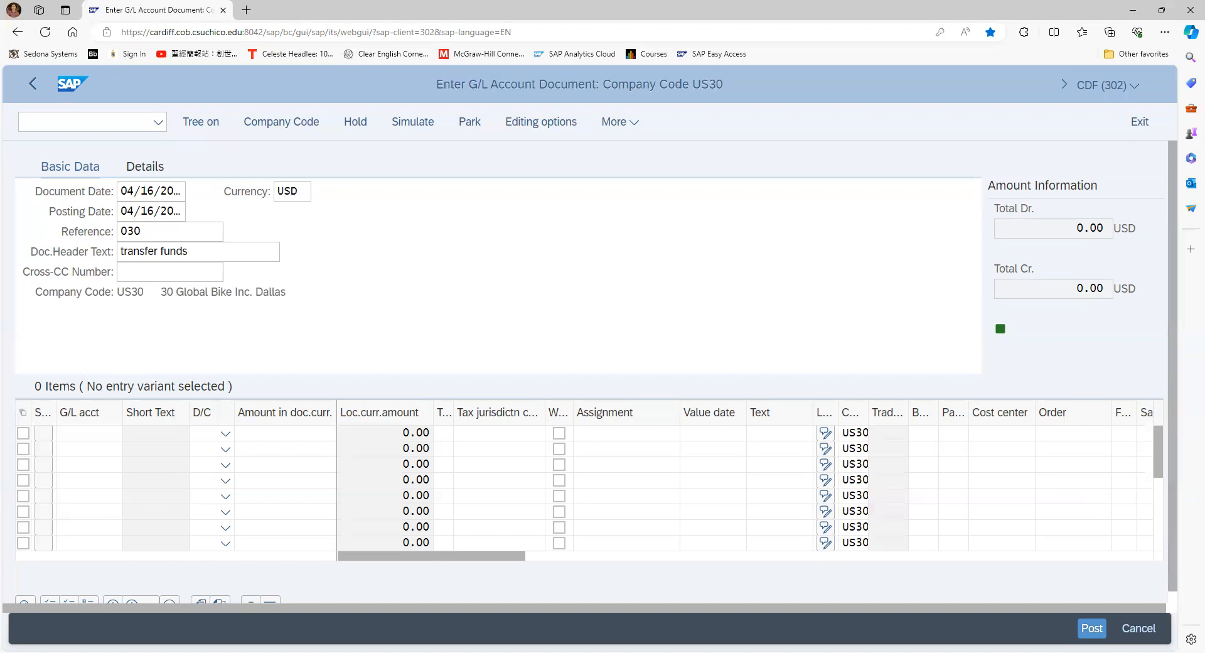
{"action": "mouse_move", "coordinate": [1160, 456]}
{"action": "left_mouse_down"}
{"action": "mouse_move", "coordinate": [1161, 534]}
{"action": "mouse_move", "coordinate": [1159, 452]}
{"action": "left_mouse_up"}
Fill in the first line item with G/L account 100305 as a debit of 1500
{"action": "left_click", "coordinate": [80, 432]}
{"action": "type", "text": "100305"}
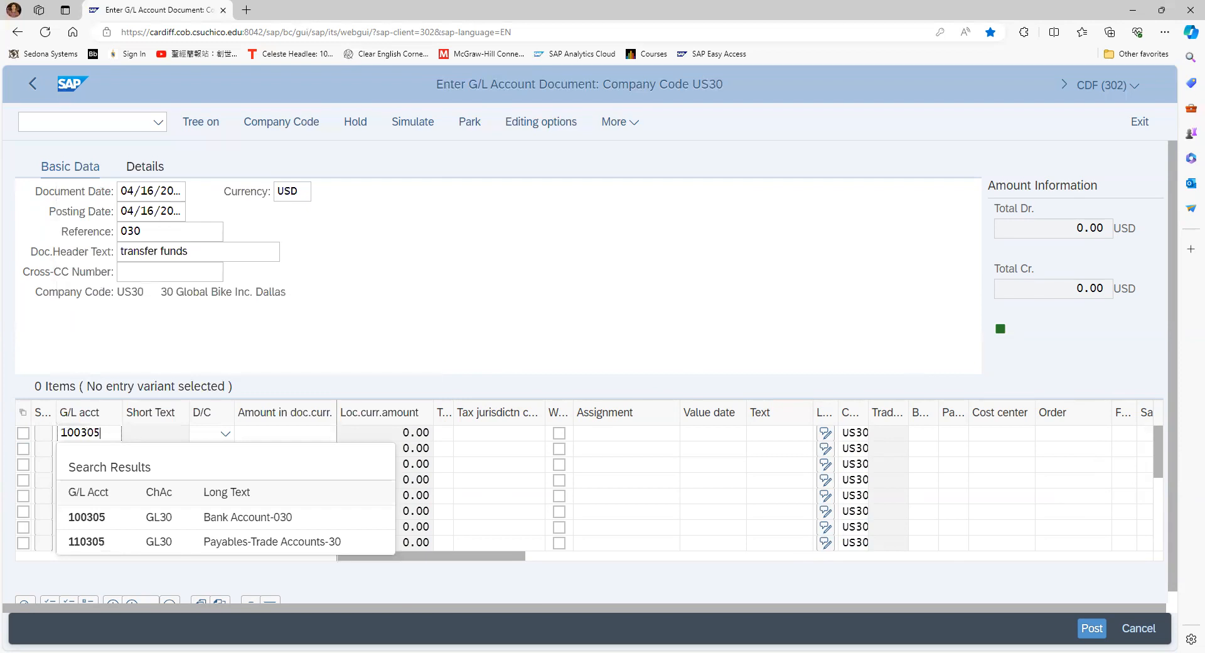
{"action": "left_click", "coordinate": [172, 517]}
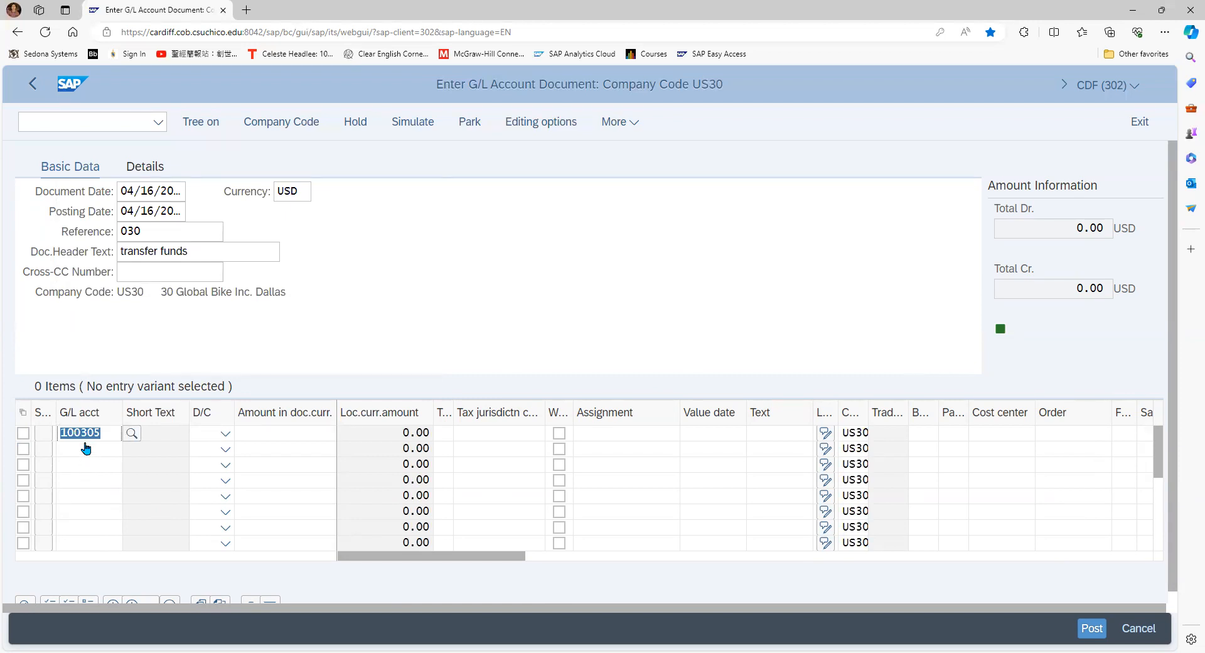
{"action": "left_click", "coordinate": [225, 433]}
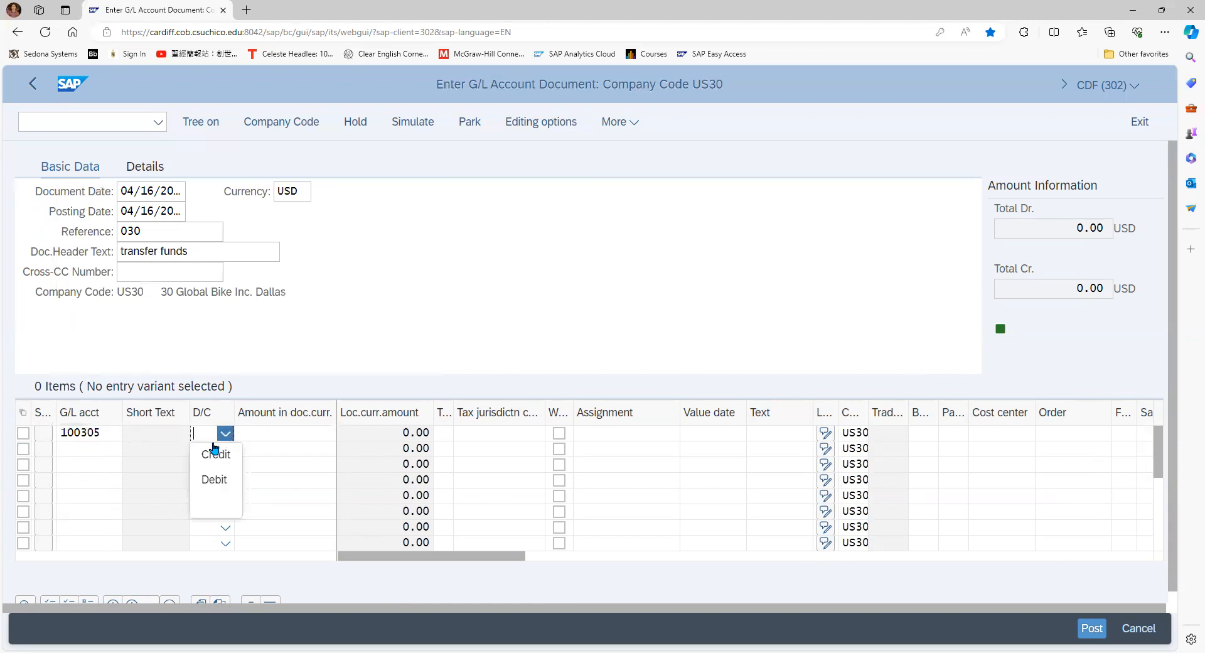
{"action": "left_click", "coordinate": [210, 480]}
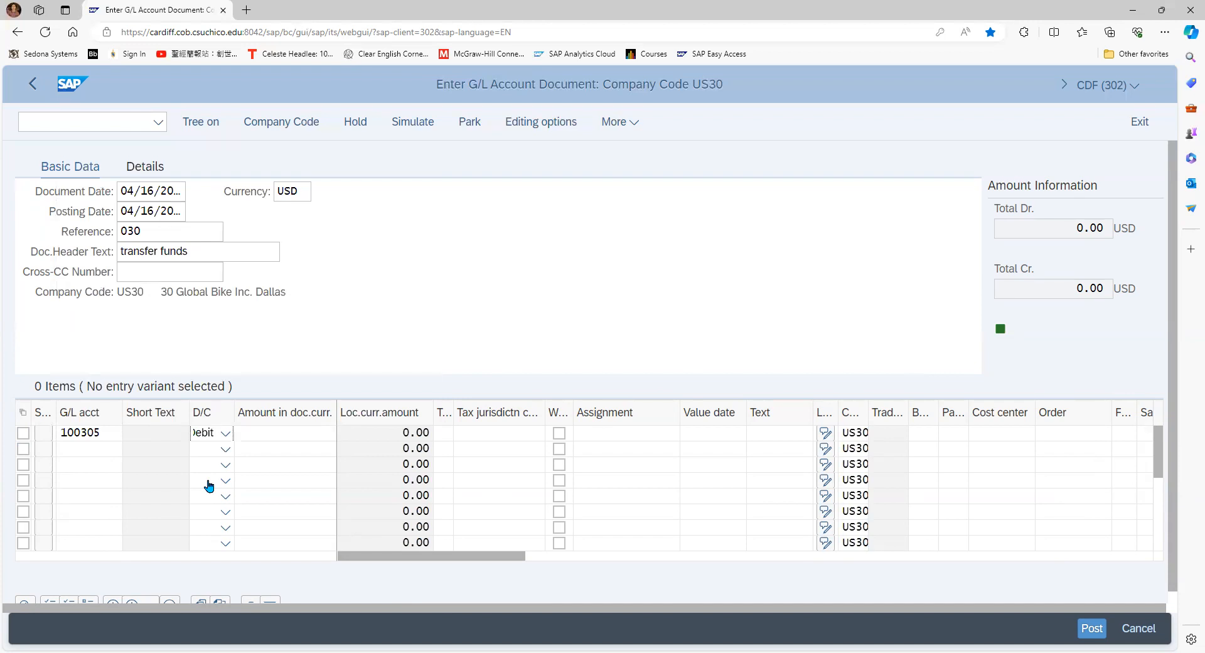
{"action": "left_click", "coordinate": [289, 437]}
{"action": "type", "text": "1500"}
Fill in the second line item with G/L account 100000 as a credit of 1500
{"action": "left_click", "coordinate": [81, 450]}
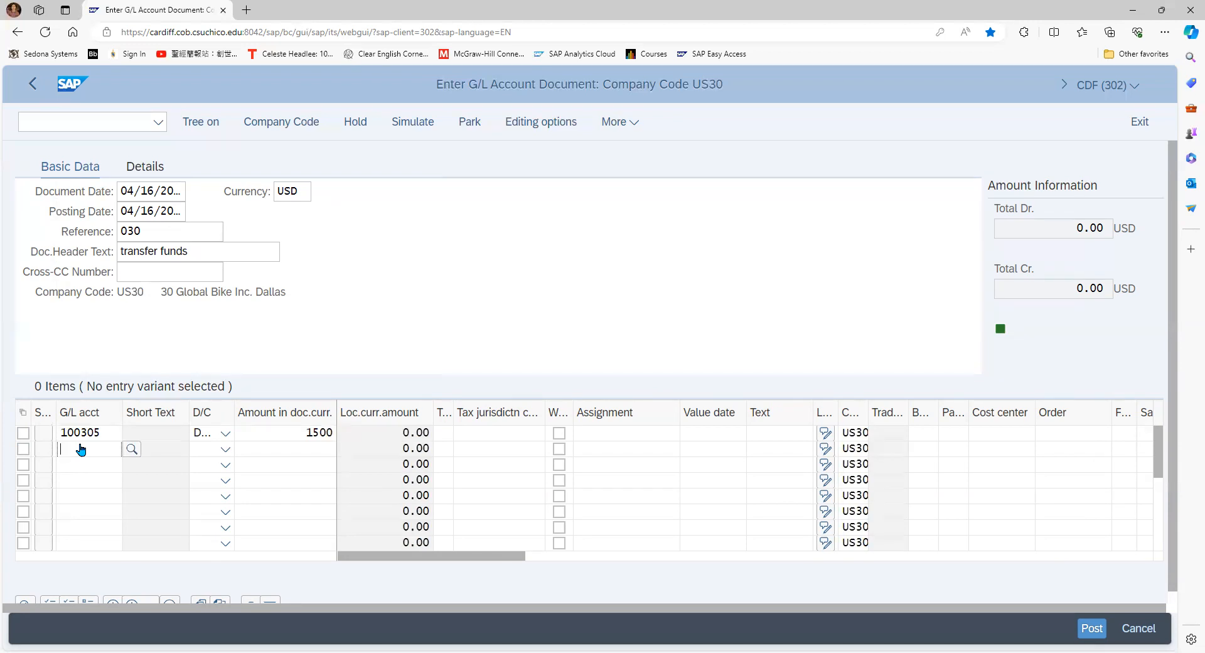
{"action": "type", "text": "1009000"}
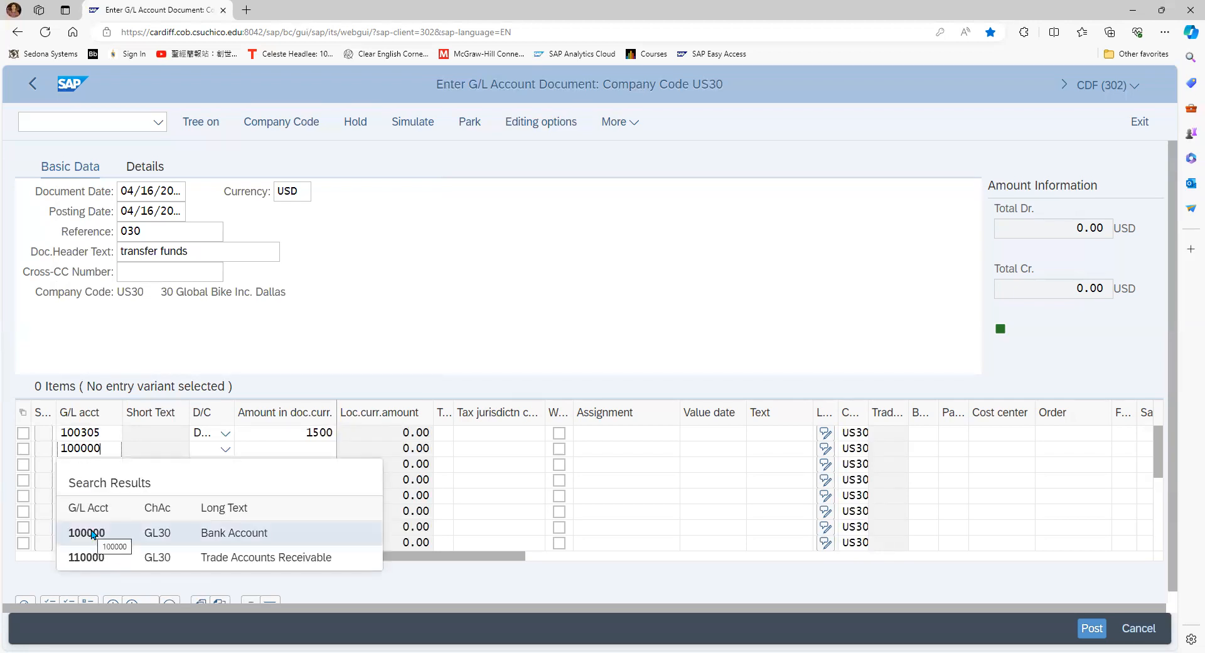
{"action": "left_click", "coordinate": [92, 534]}
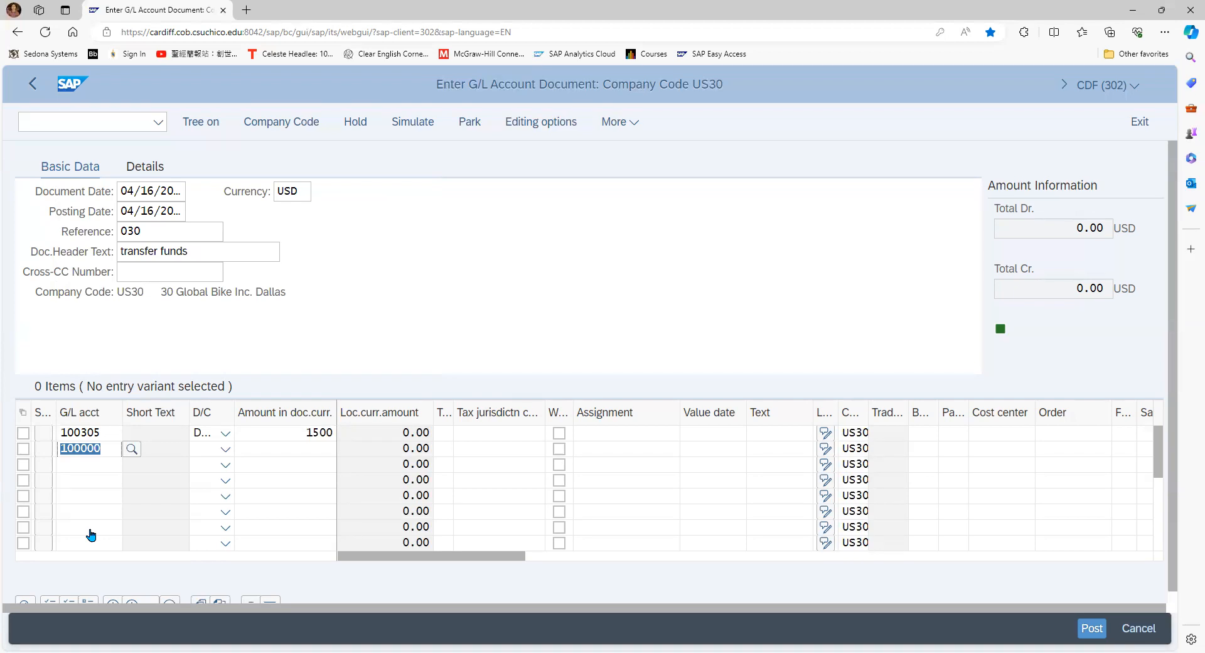
{"action": "left_click", "coordinate": [226, 449]}
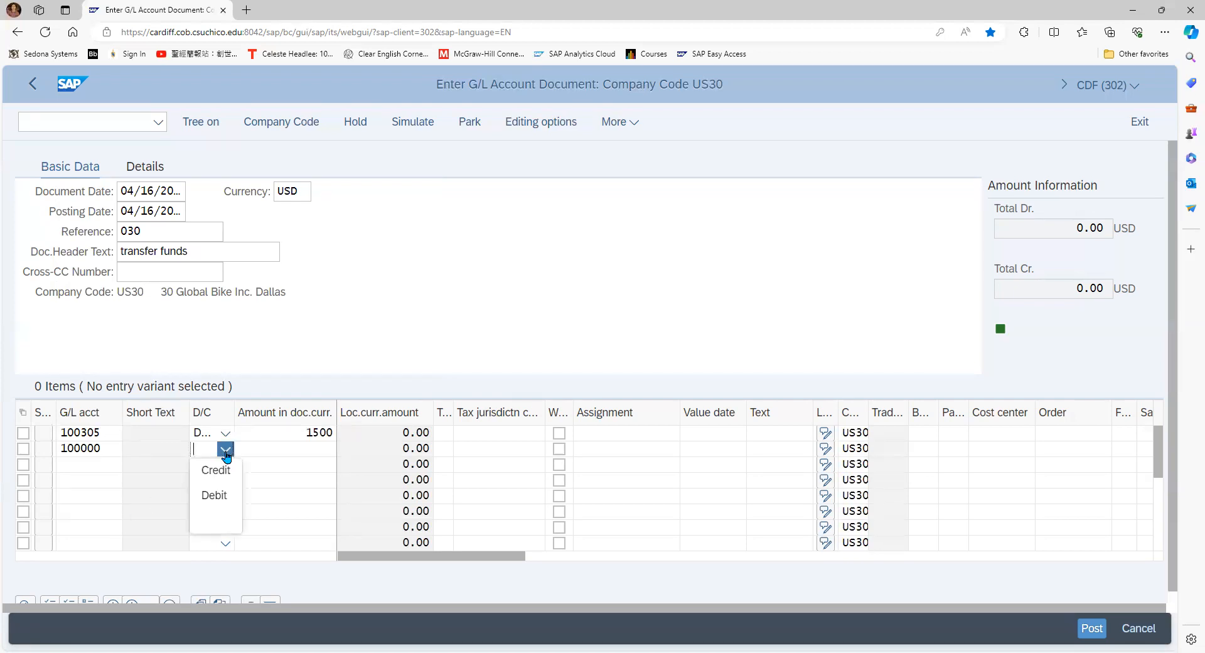
{"action": "left_click", "coordinate": [218, 473]}
{"action": "left_click", "coordinate": [276, 451]}
{"action": "type", "text": "1500"}
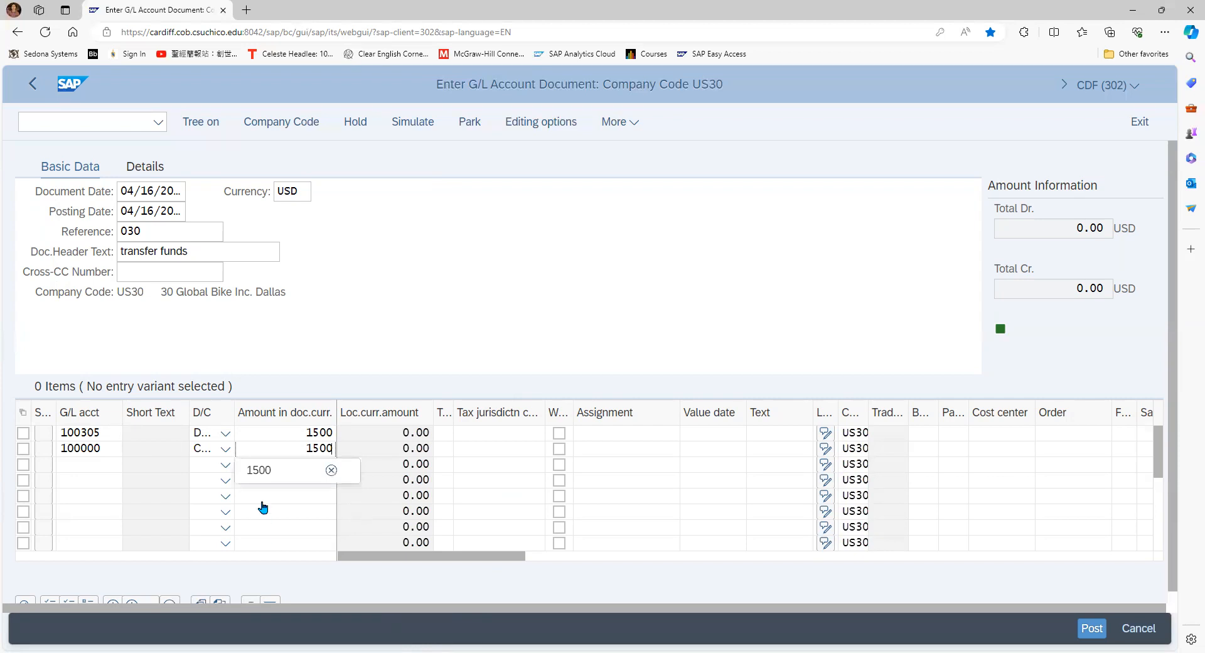
{"action": "left_click", "coordinate": [262, 474]}
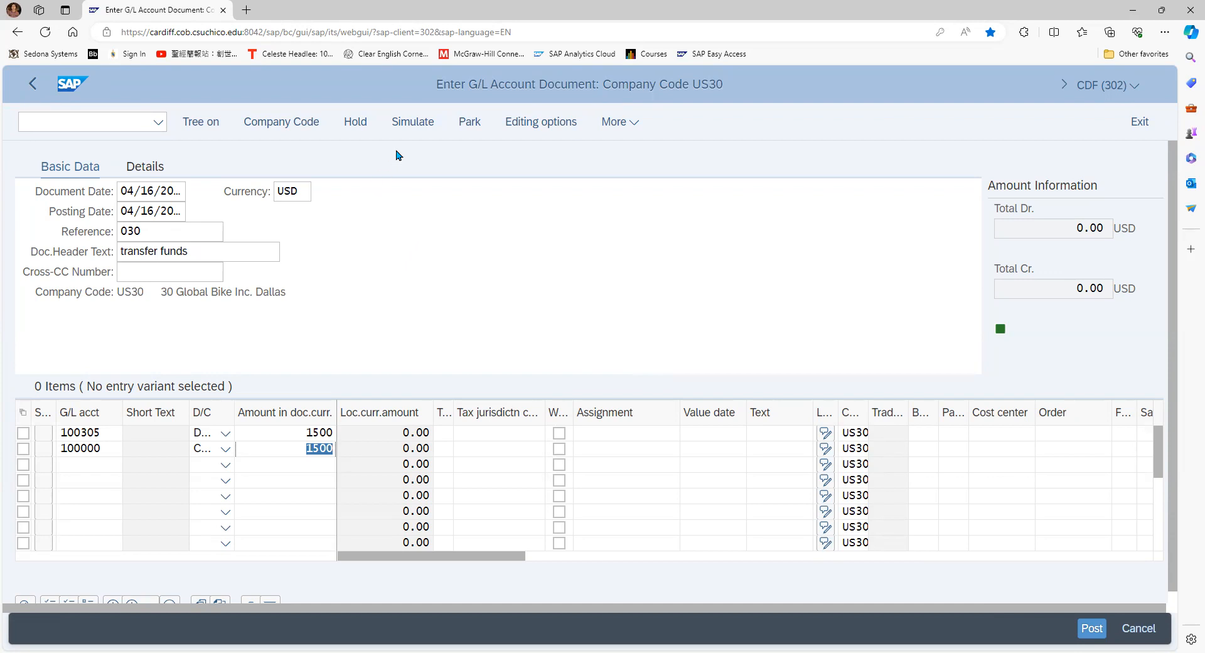
Simulate the G/L document to check its overview, and return to the entry form
{"action": "left_click", "coordinate": [408, 123]}
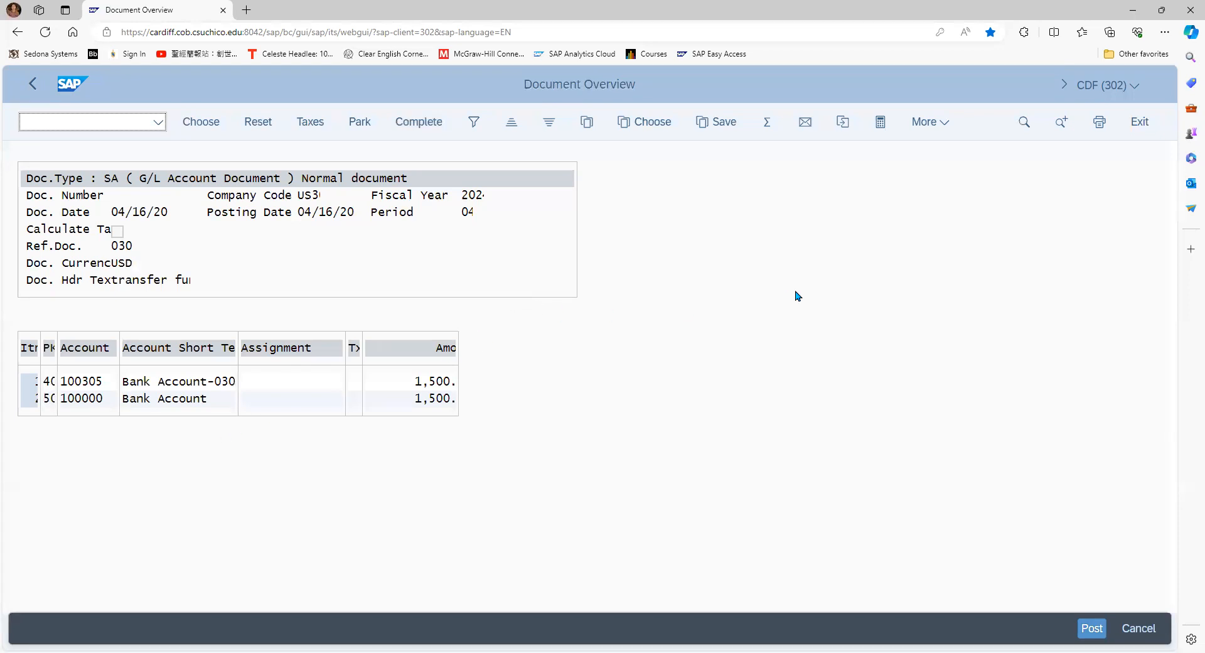
{"action": "left_click", "coordinate": [33, 88]}
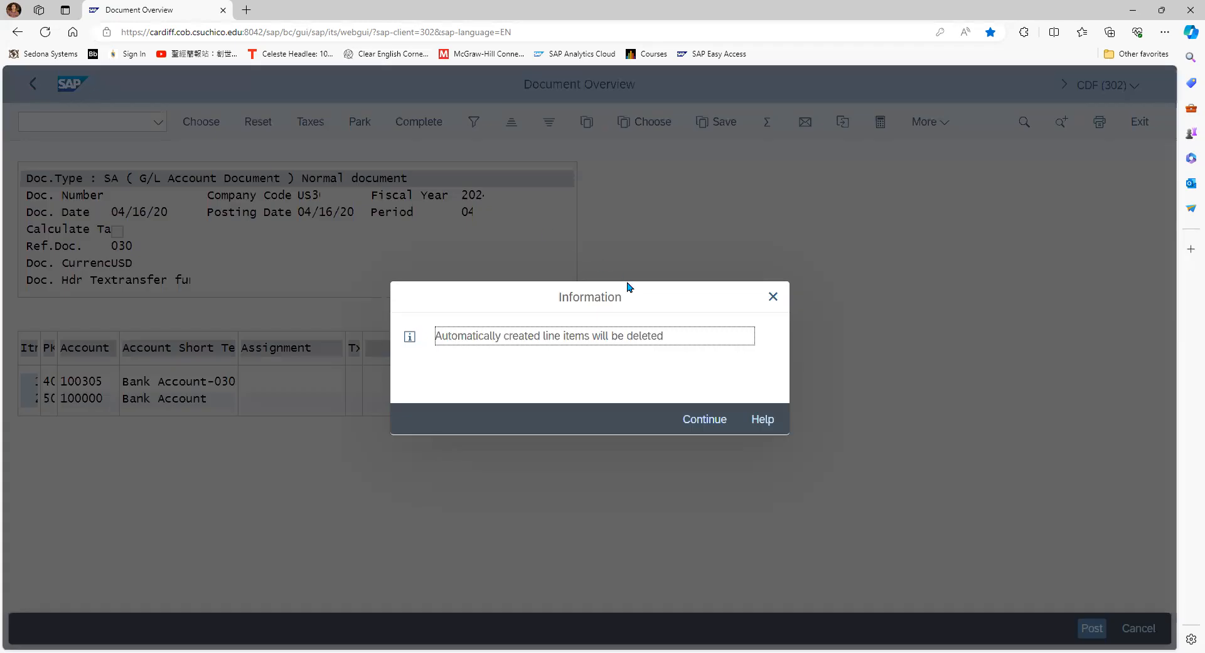
{"action": "left_click", "coordinate": [771, 297]}
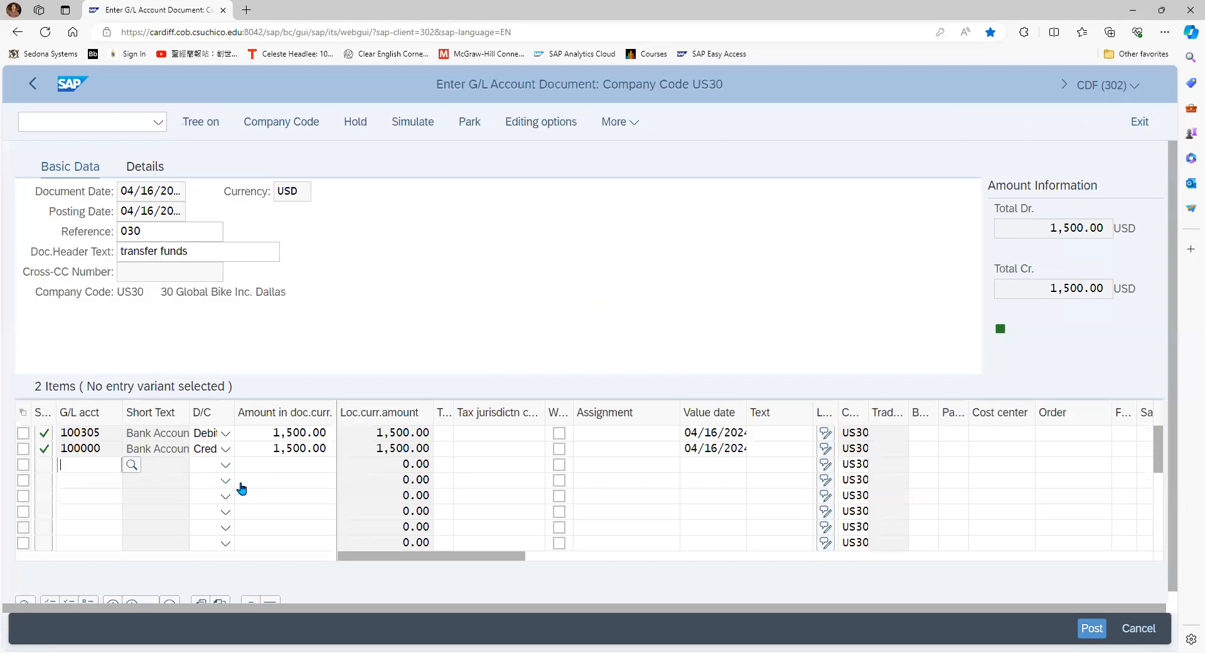
Post the funds transfer document from its simulation and exit G/L document entry
{"action": "left_click", "coordinate": [419, 127]}
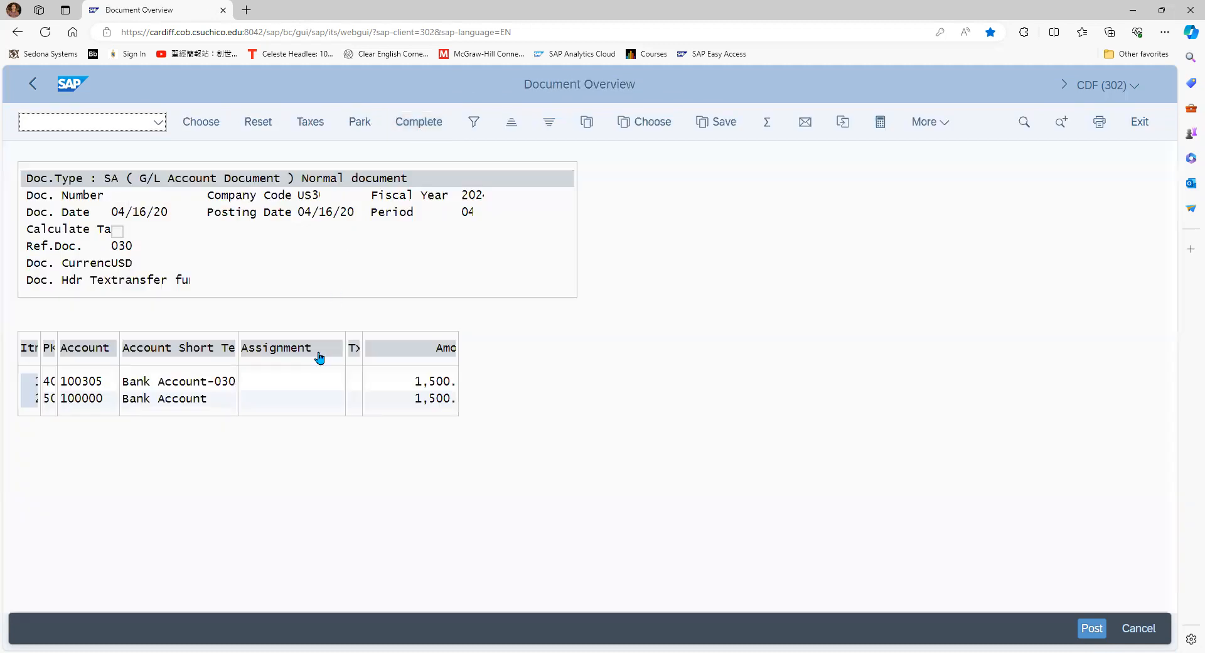
{"action": "left_click", "coordinate": [1085, 636]}
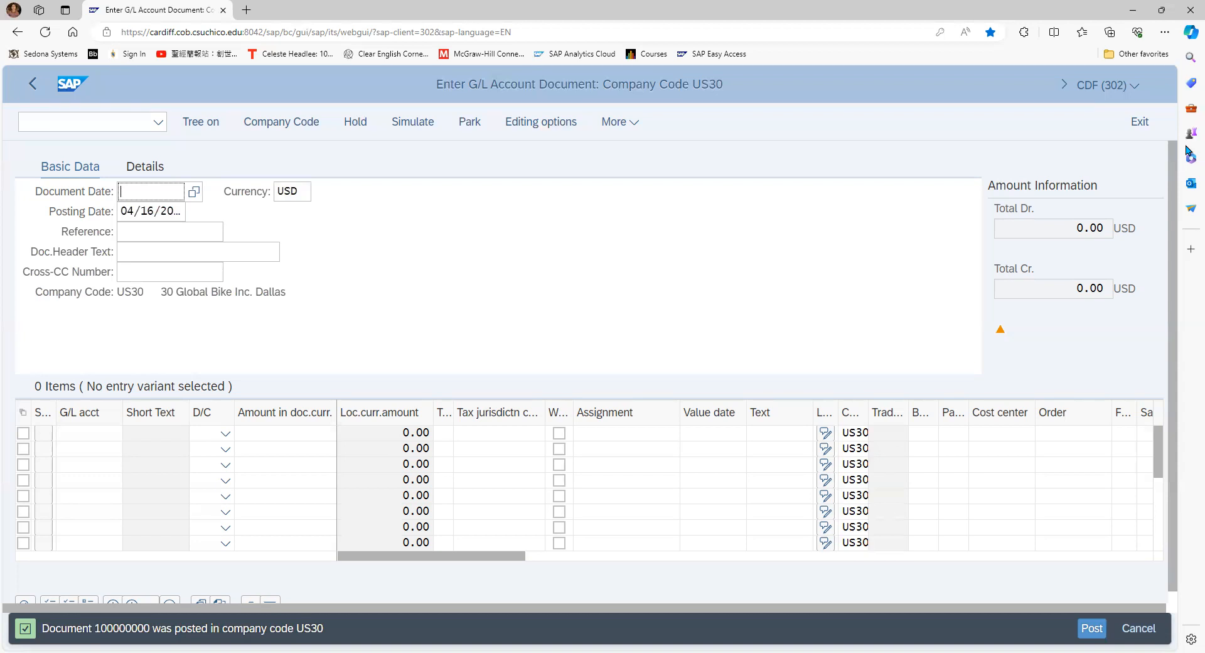
{"action": "left_click", "coordinate": [1137, 123]}
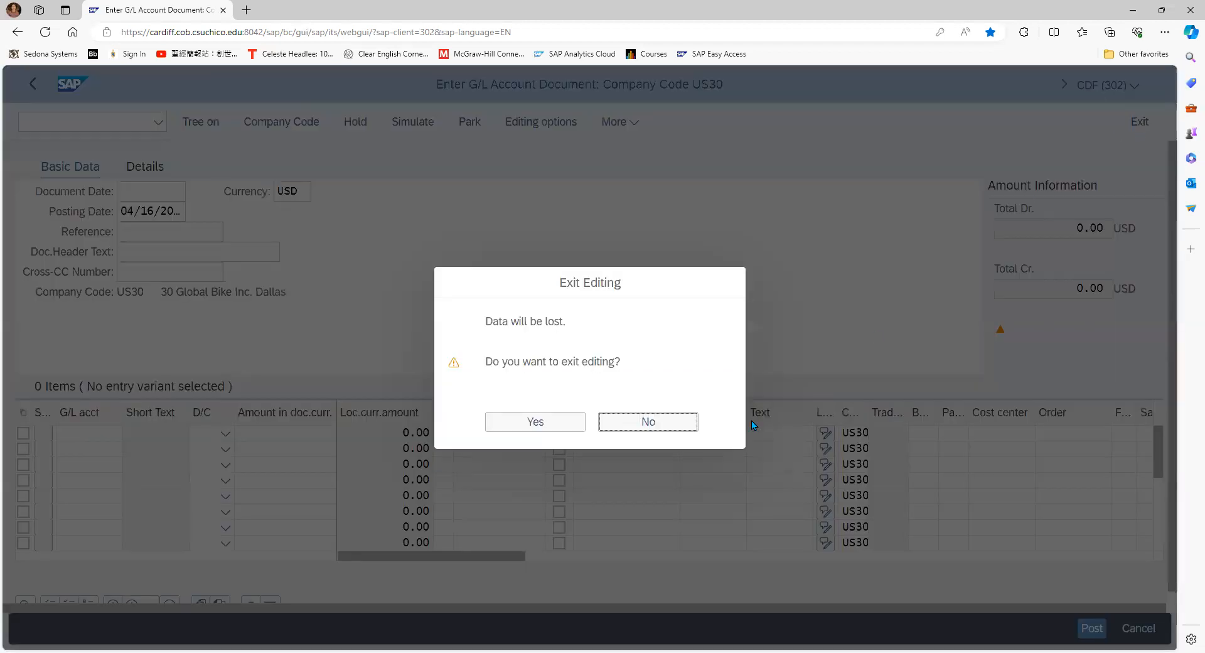
{"action": "left_click", "coordinate": [556, 424]}
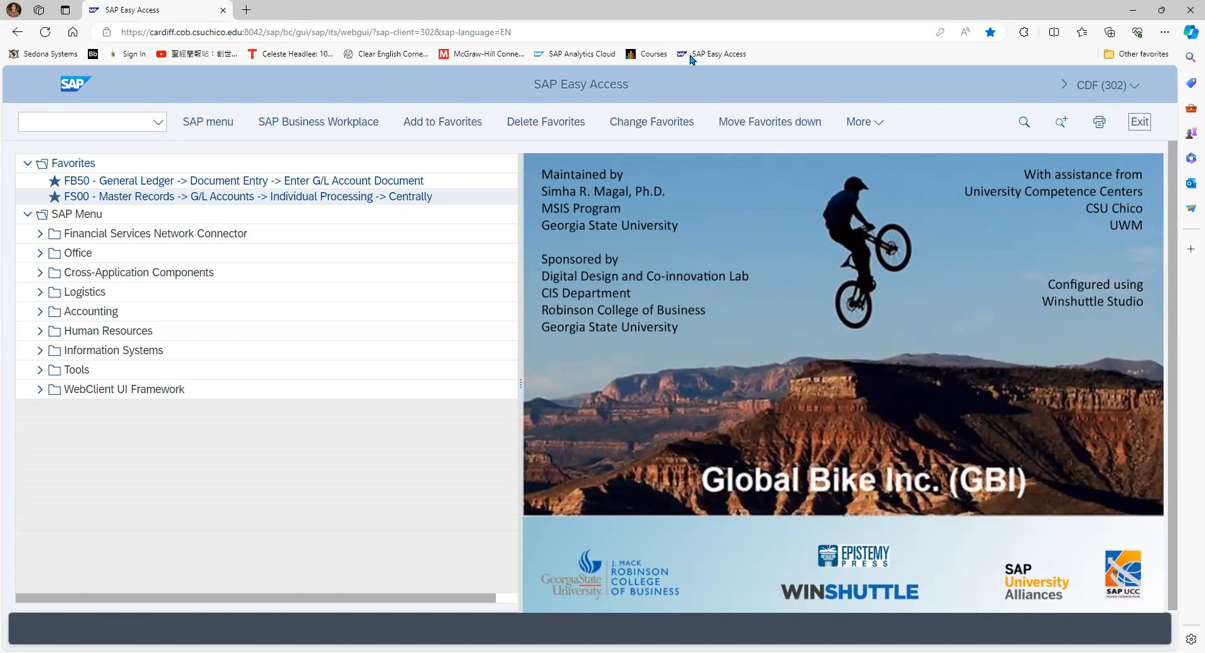
Open transaction FB60 to enter a vendor invoice
{"action": "left_click", "coordinate": [82, 122]}
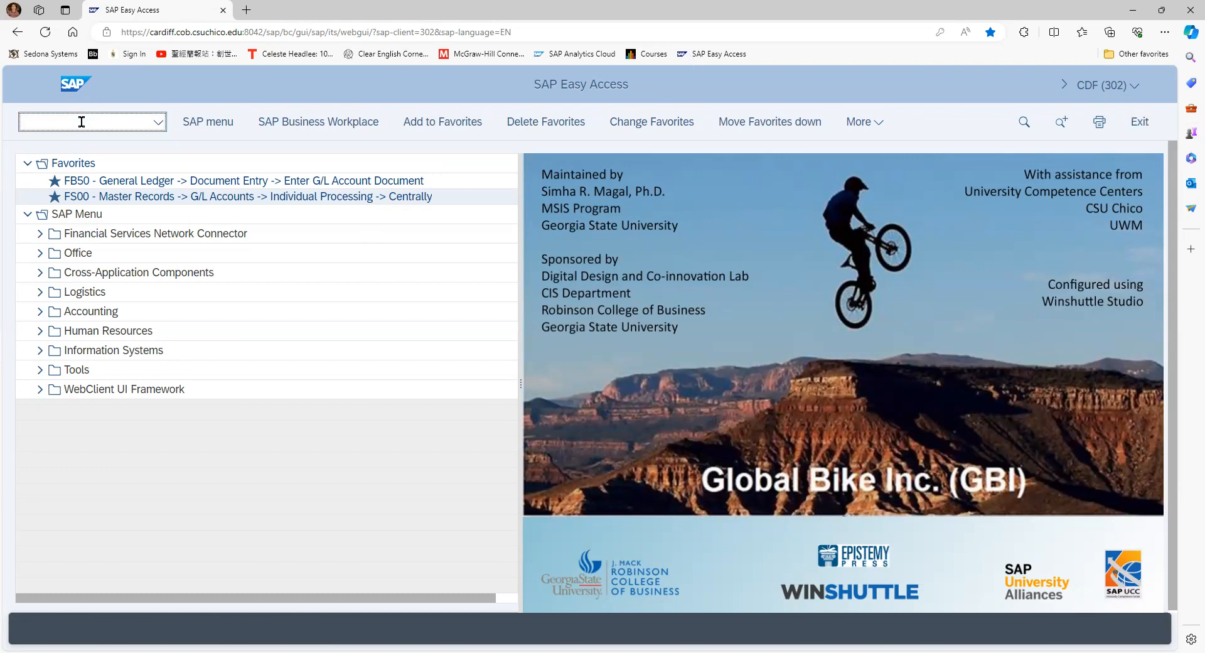
{"action": "type", "text": "fb60"}
{"action": "key", "text": "Return"}
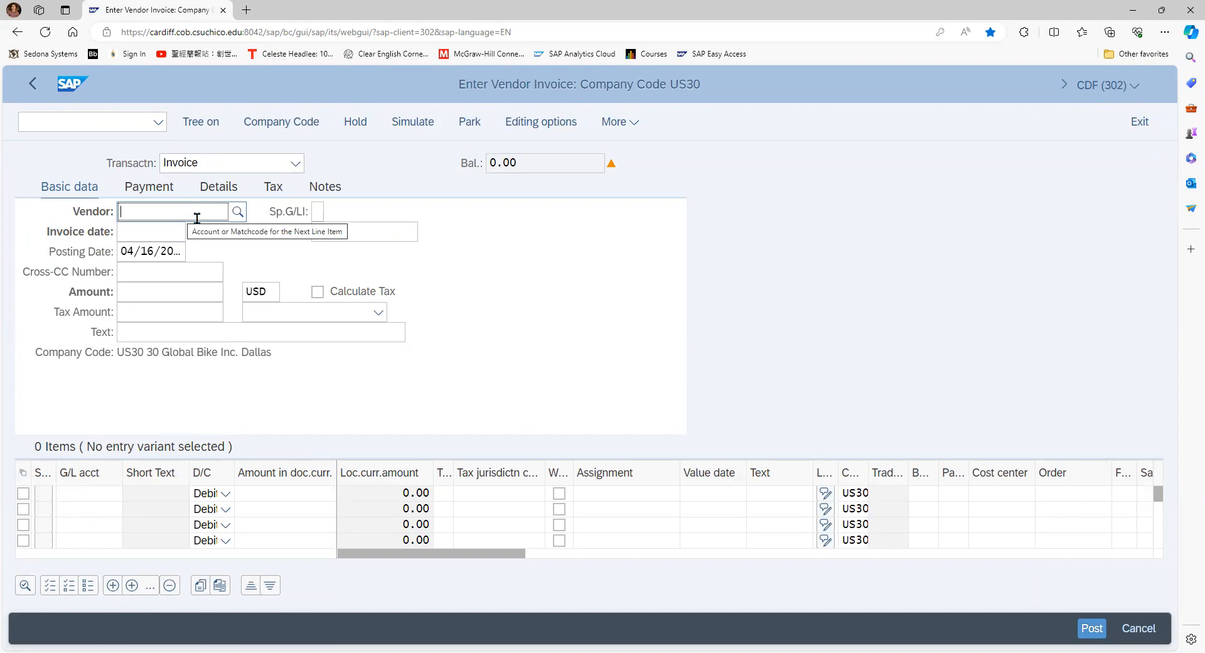
{"action": "type", "text": "10"}
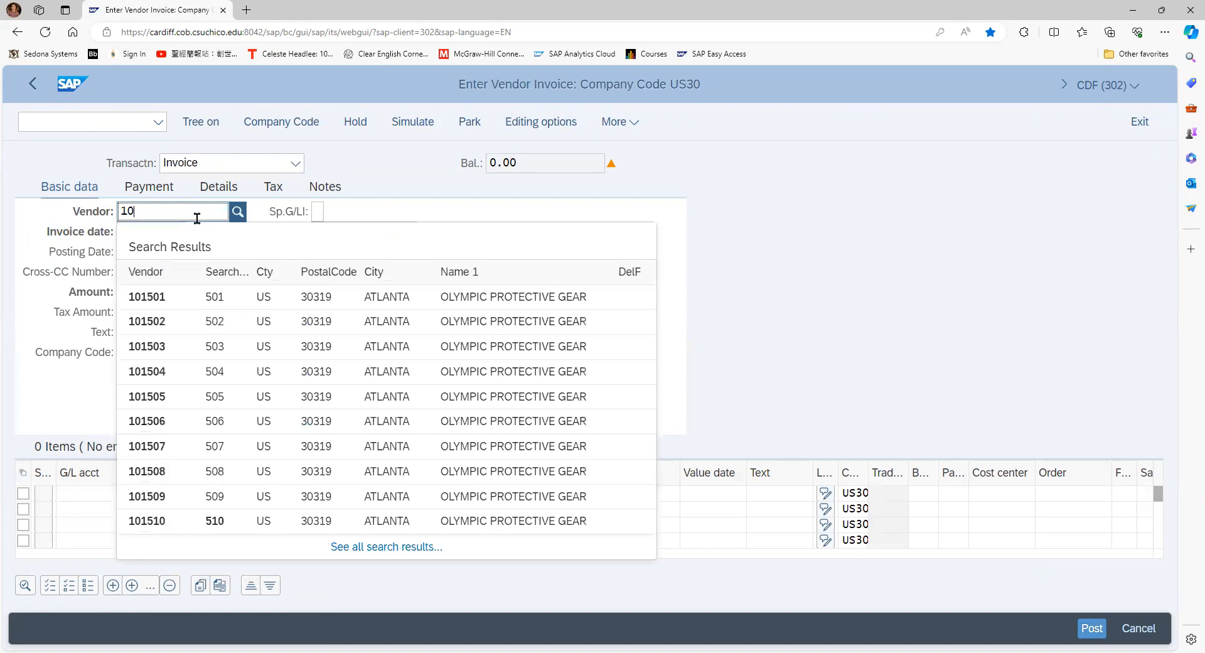
{"action": "type", "text": "5"}
{"action": "key", "text": "BackSpace"}
{"action": "key", "text": "BackSpace"}
{"action": "key", "text": "BackSpace"}
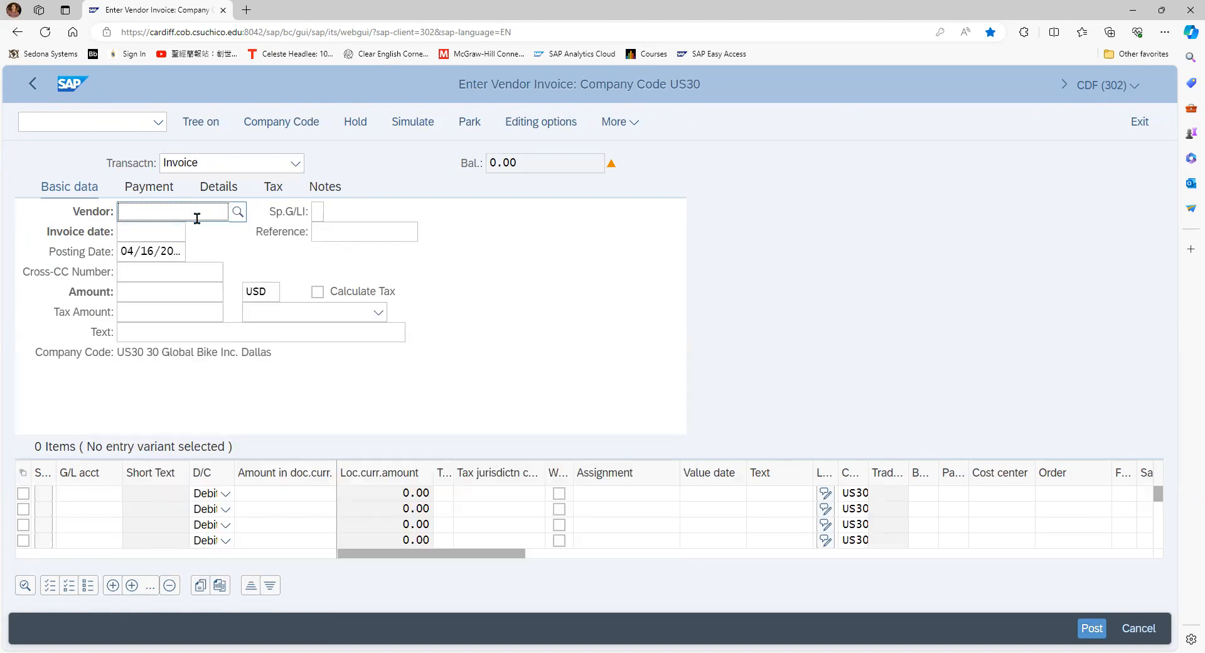
Look up suppliers with search term 030 and select Cardinal Properties in Eden Prairie as the invoice vendor
{"action": "left_click", "coordinate": [239, 213]}
{"action": "type", "text": "030"}
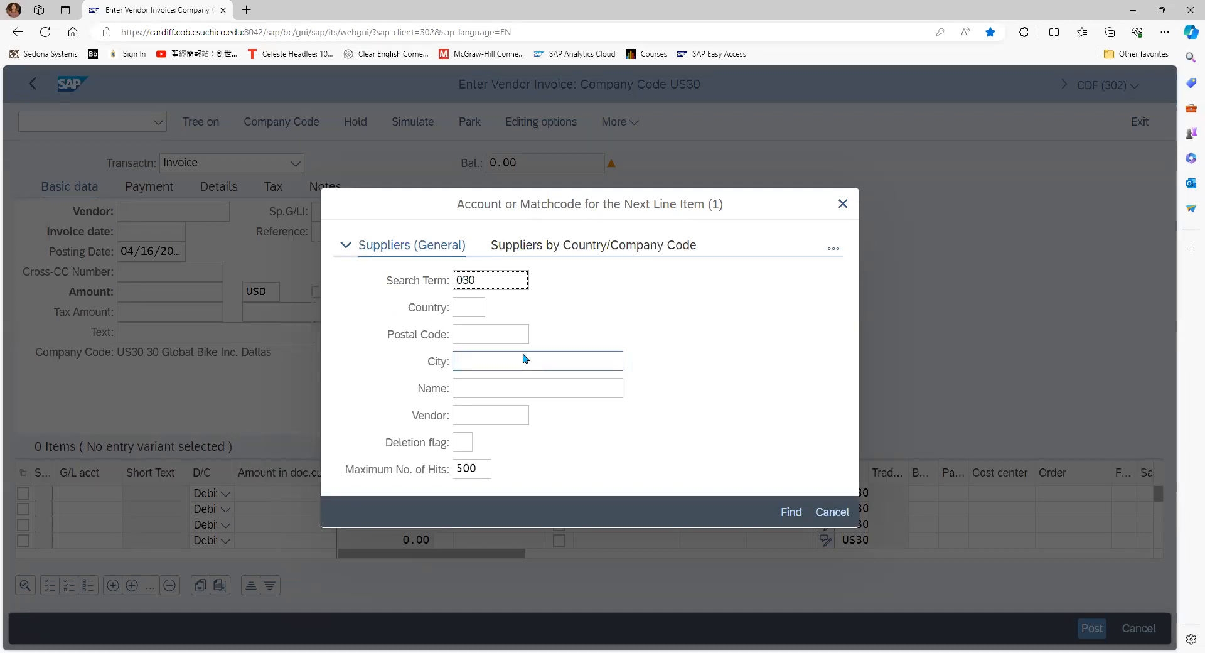
{"action": "left_click", "coordinate": [789, 512]}
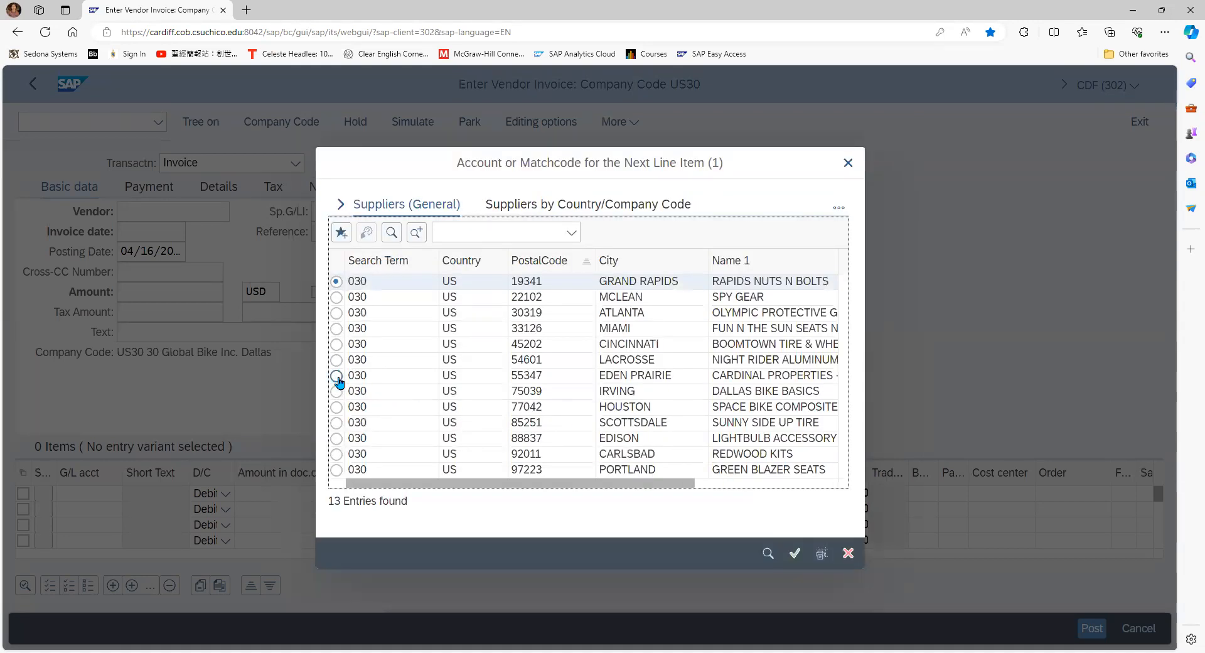
{"action": "left_click", "coordinate": [336, 376]}
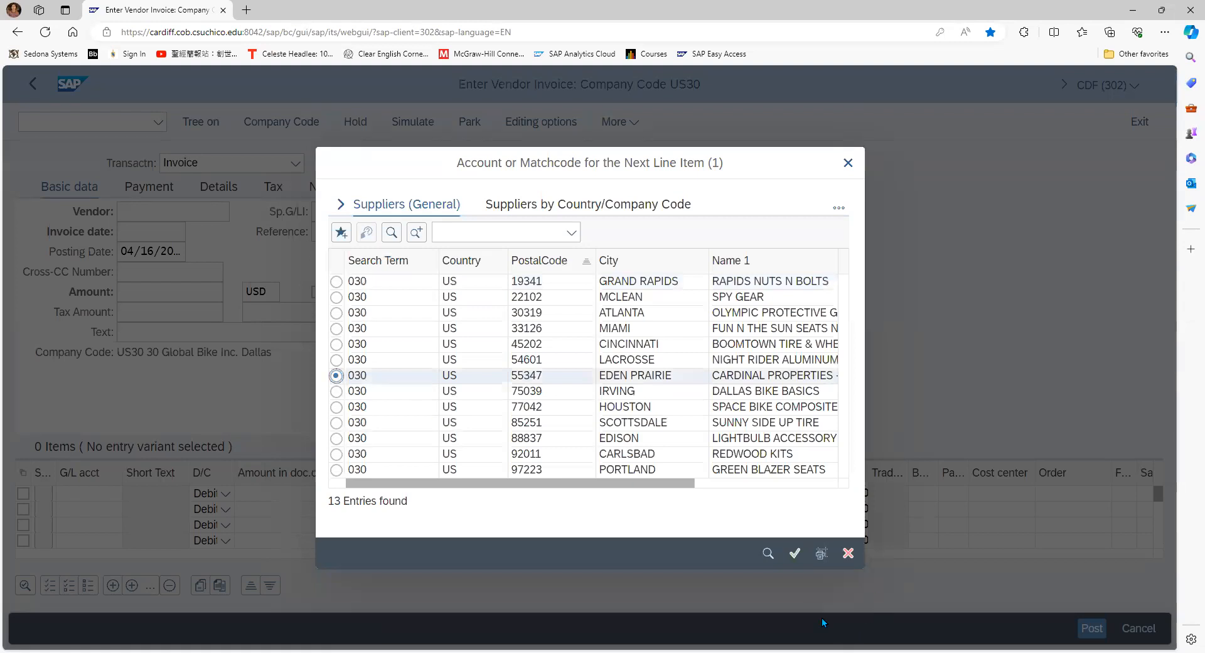
{"action": "left_click", "coordinate": [794, 555]}
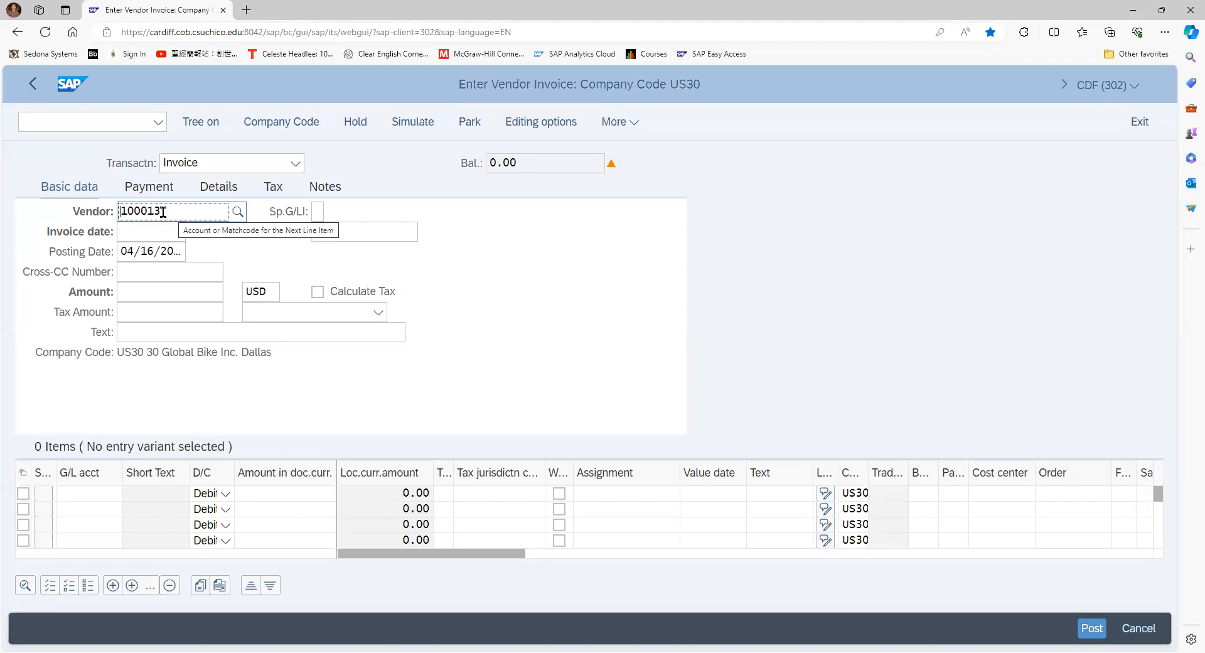
{"action": "key", "text": "BackSpace"}
{"action": "type", "text": "4"}
{"action": "key", "text": "BackSpace"}
{"action": "type", "text": "5"}
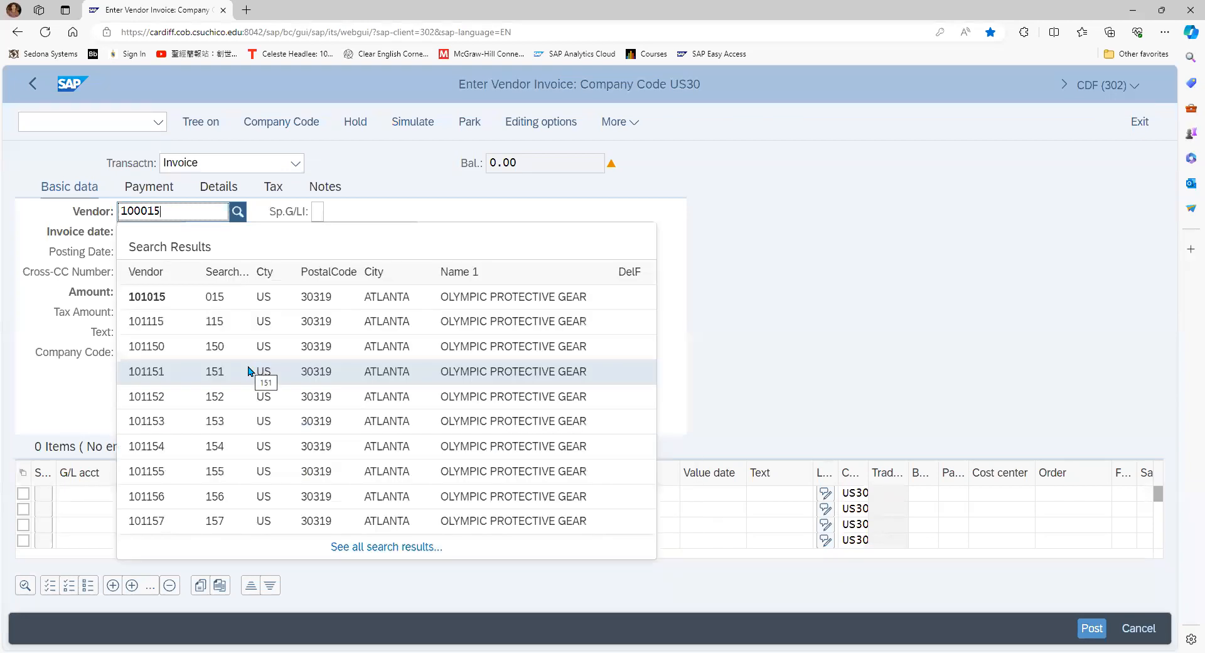
{"action": "key", "text": "BackSpace"}
{"action": "type", "text": "3"}
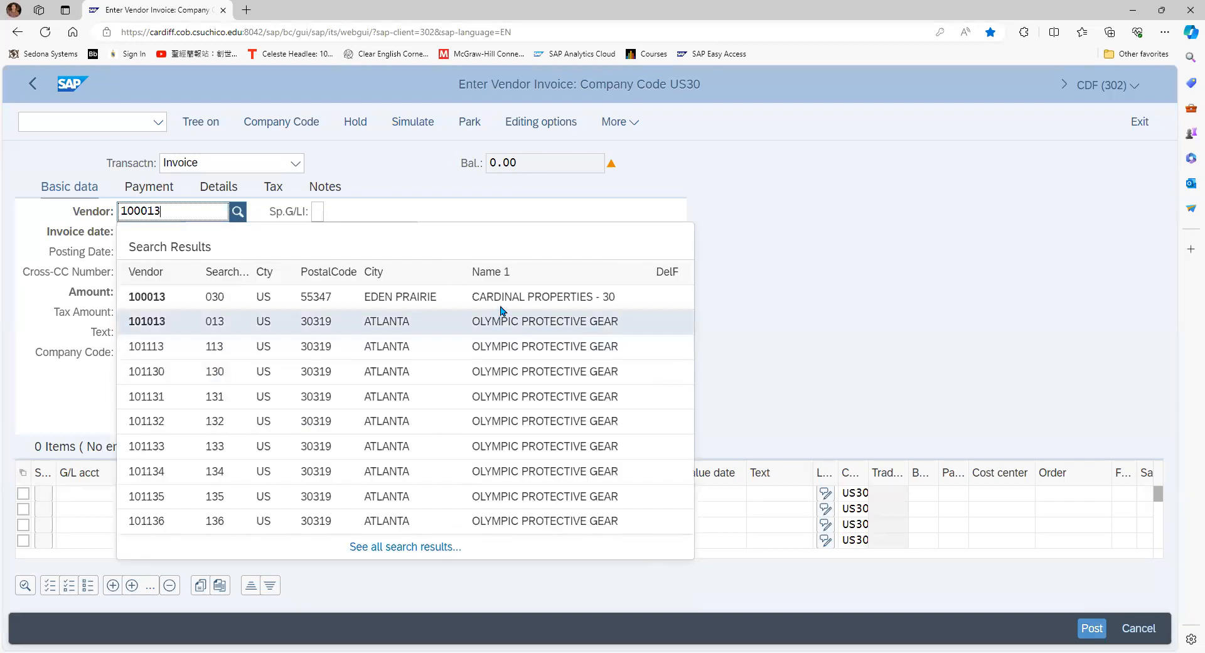
{"action": "key", "text": "Return"}
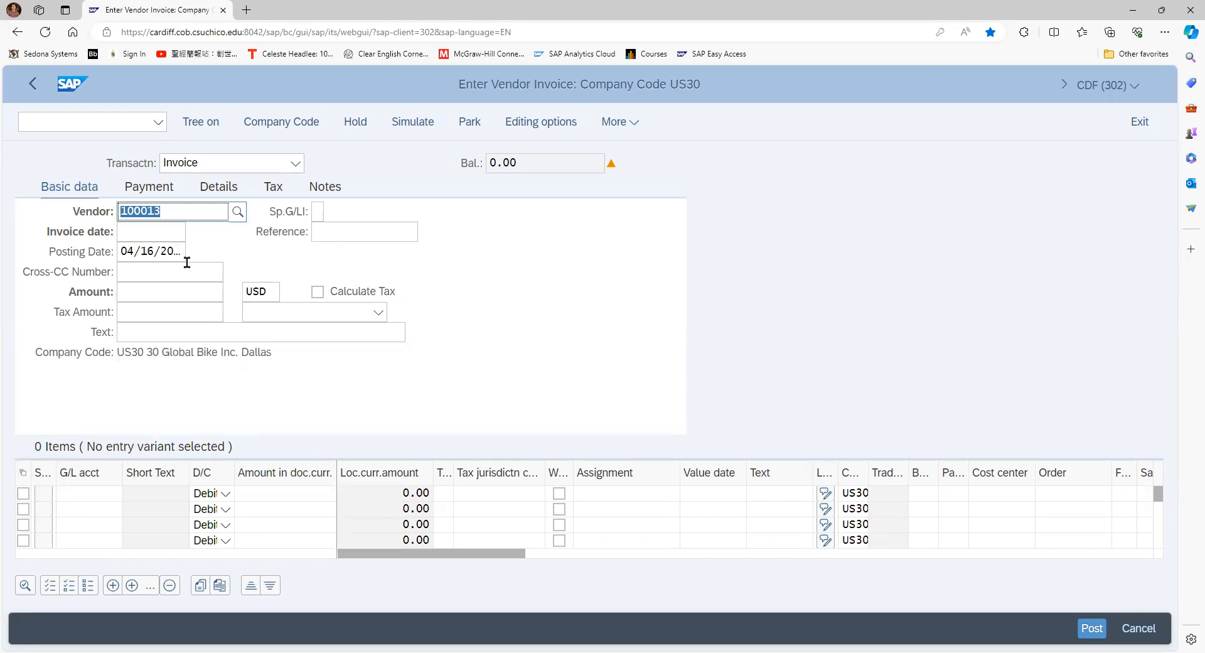
Set the invoice date to April 16, the same as the posting date, and the invoice amount to 1500 USD
{"action": "left_click", "coordinate": [184, 234]}
{"action": "left_click", "coordinate": [194, 232]}
{"action": "double_click", "coordinate": [525, 418]}
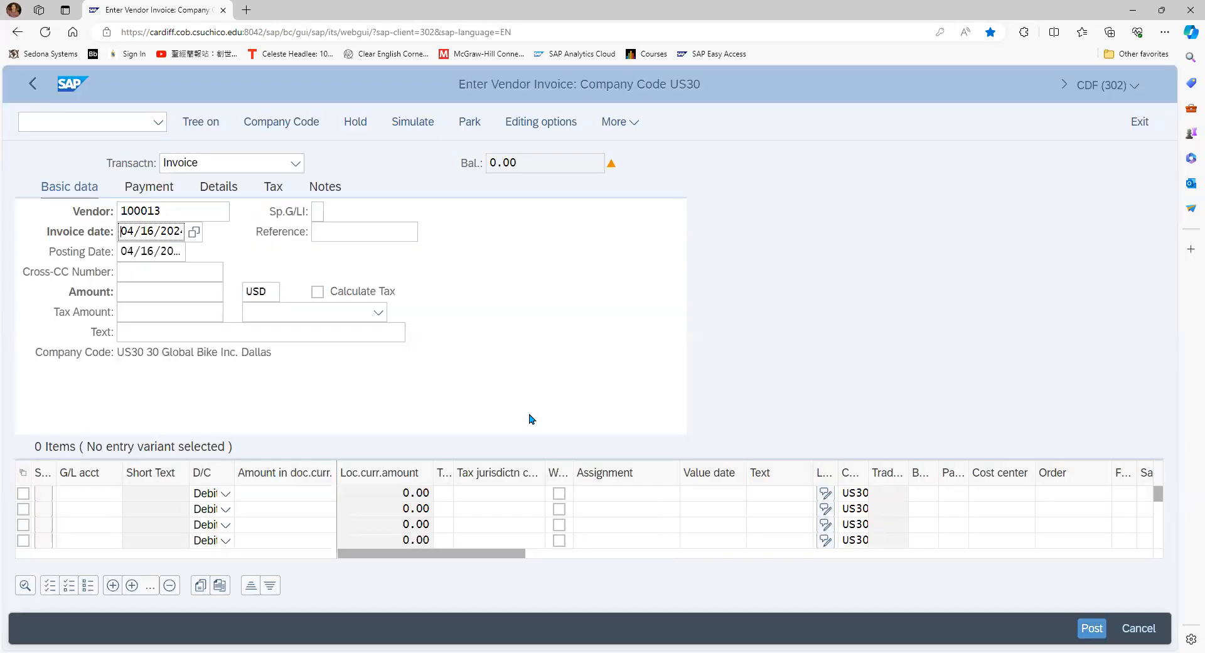
{"action": "left_click", "coordinate": [160, 291]}
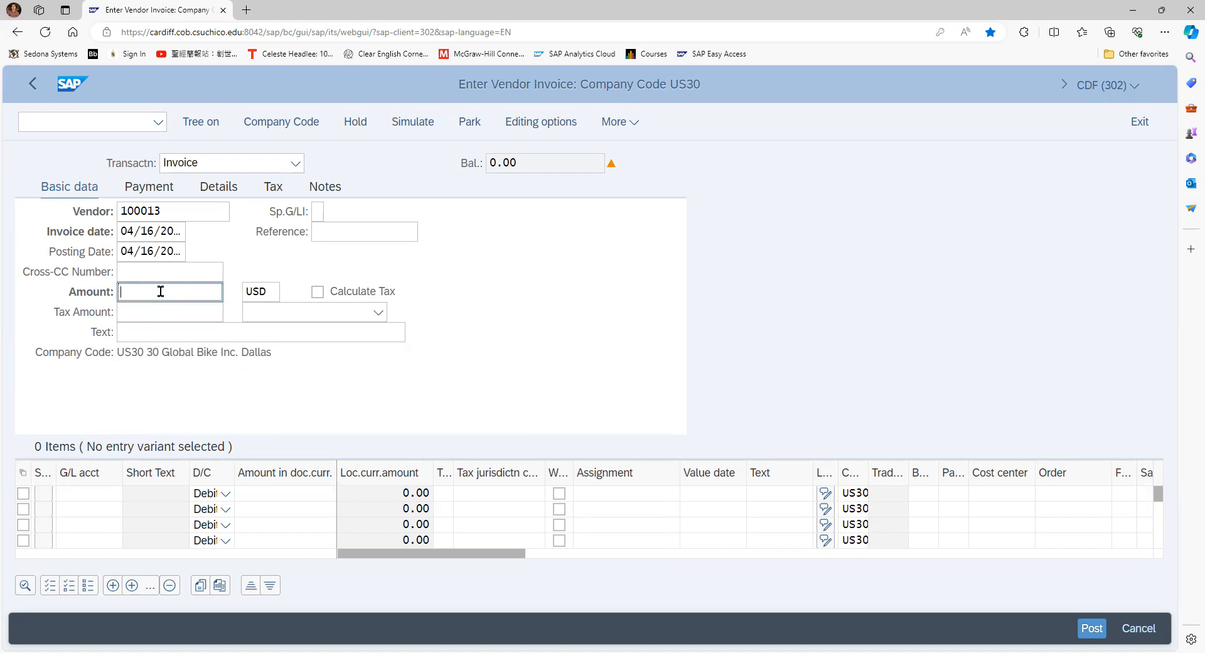
{"action": "type", "text": "1500"}
Fill in the first line item with rent expense G/L account 750305 as a debit of 1500
{"action": "left_click", "coordinate": [90, 496]}
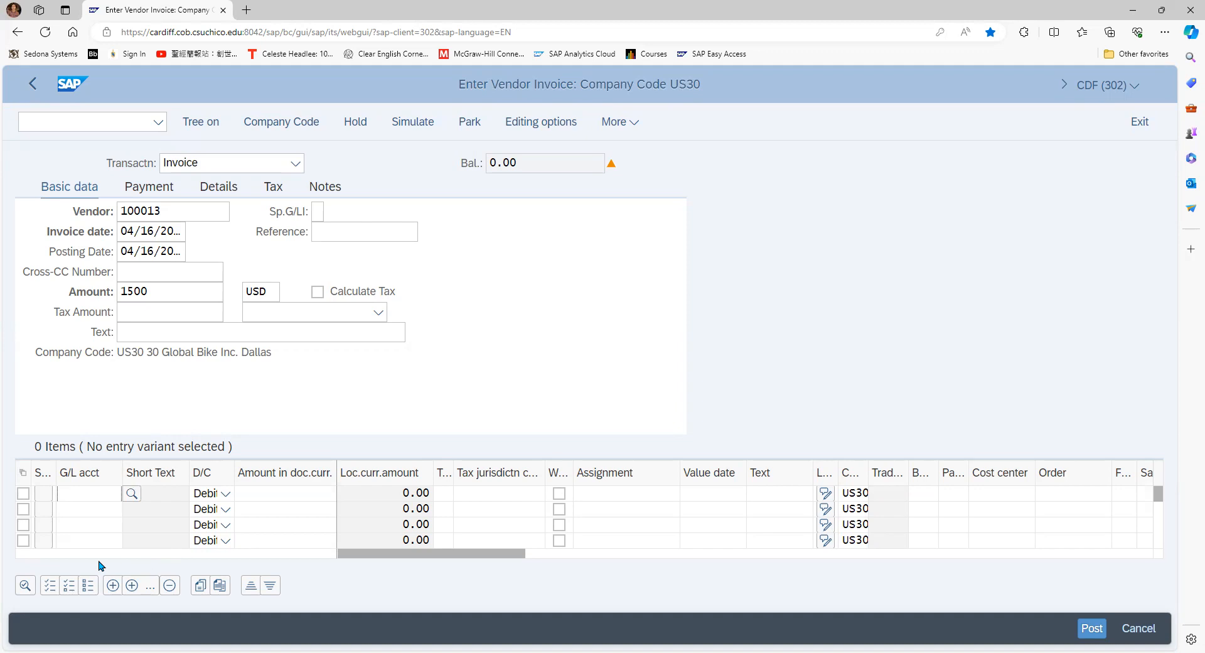
{"action": "type", "text": "750305"}
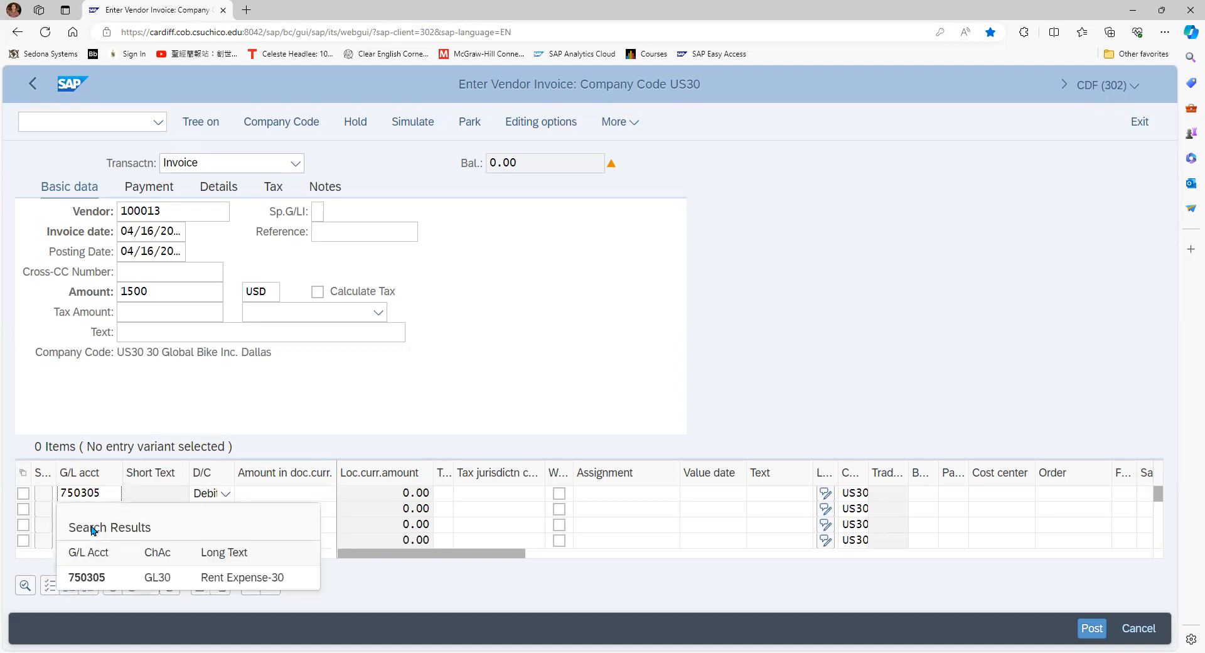
{"action": "left_click", "coordinate": [93, 578]}
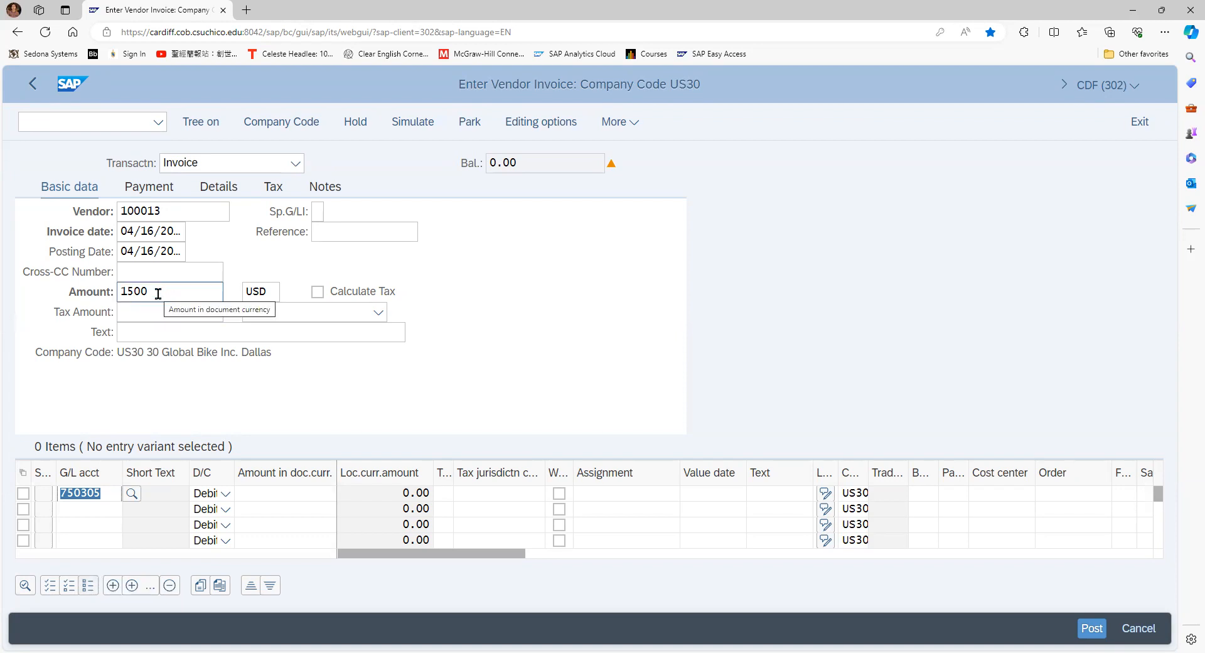
{"action": "left_click", "coordinate": [85, 509]}
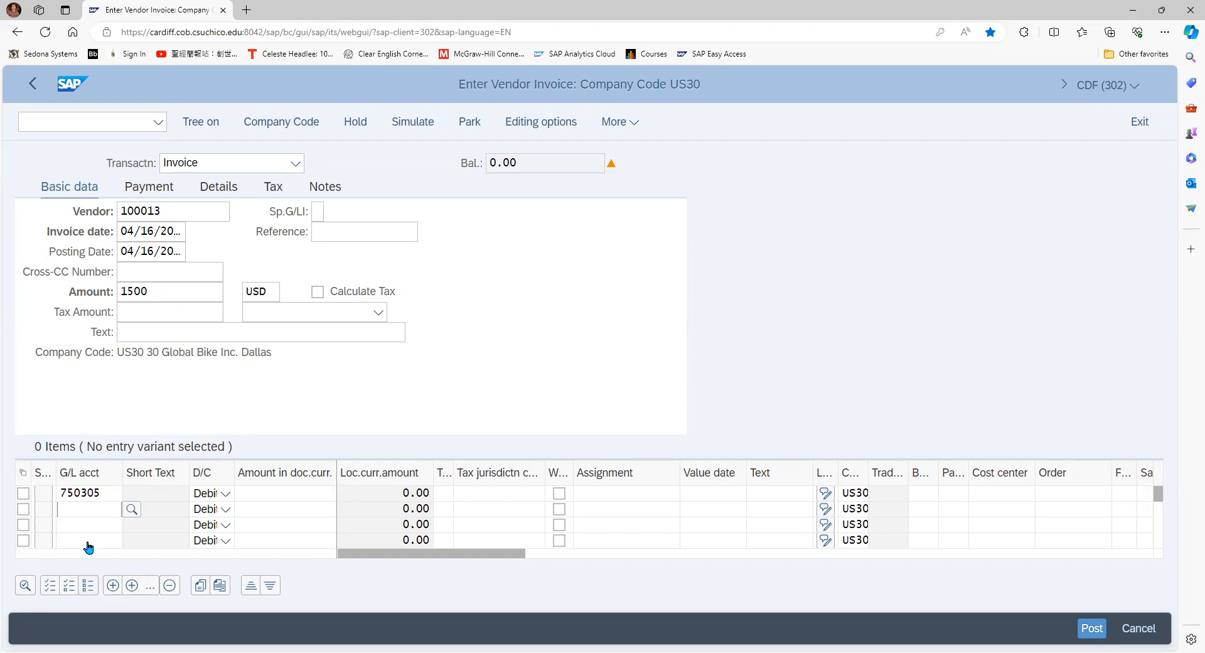
{"action": "left_click", "coordinate": [316, 495]}
{"action": "type", "text": "1500"}
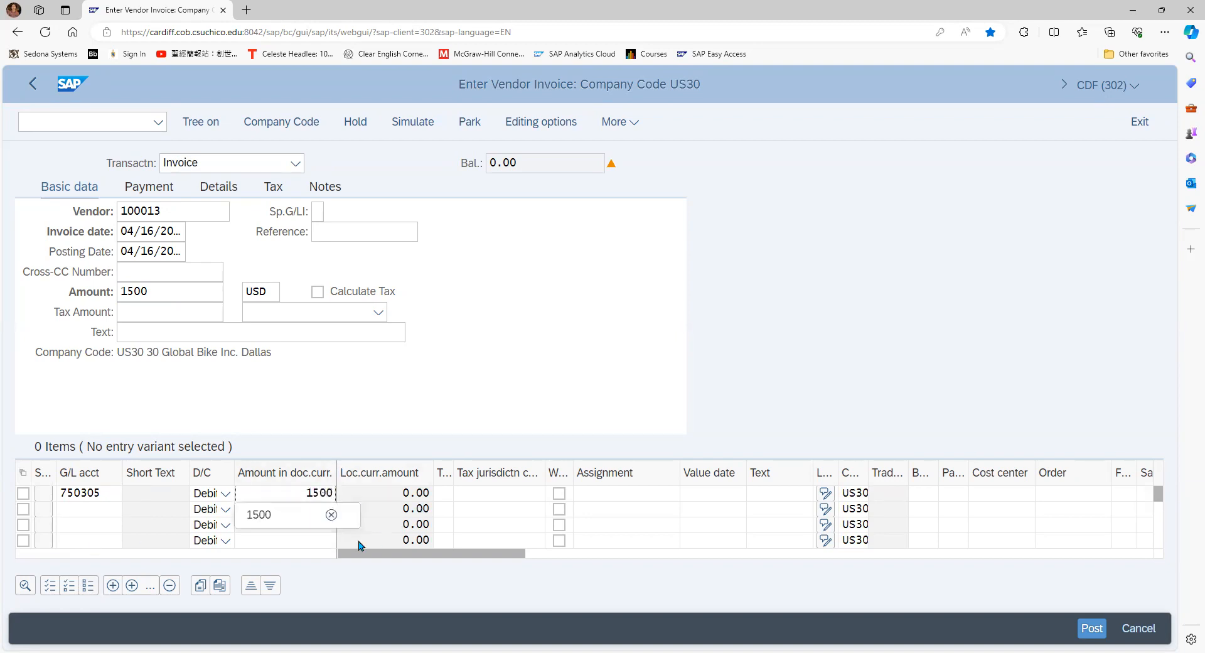
{"action": "left_click", "coordinate": [270, 515]}
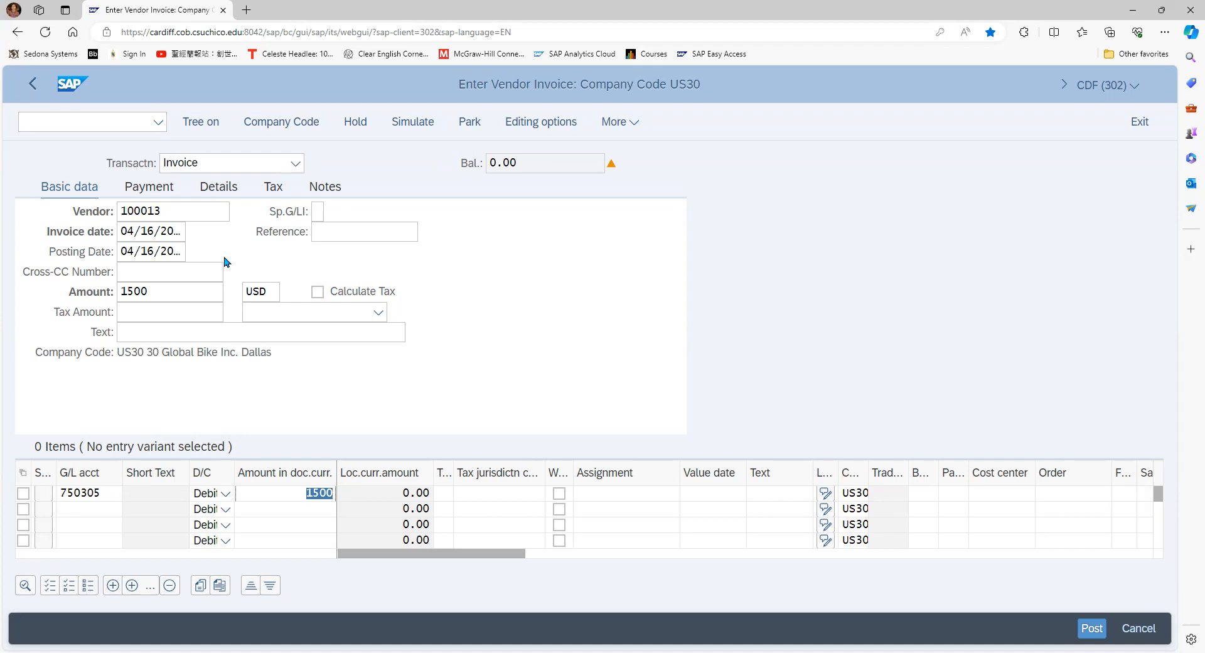
Try to simulate the invoice, and assign cost center NAAD1030 to the rent expense line item
{"action": "left_click", "coordinate": [170, 210]}
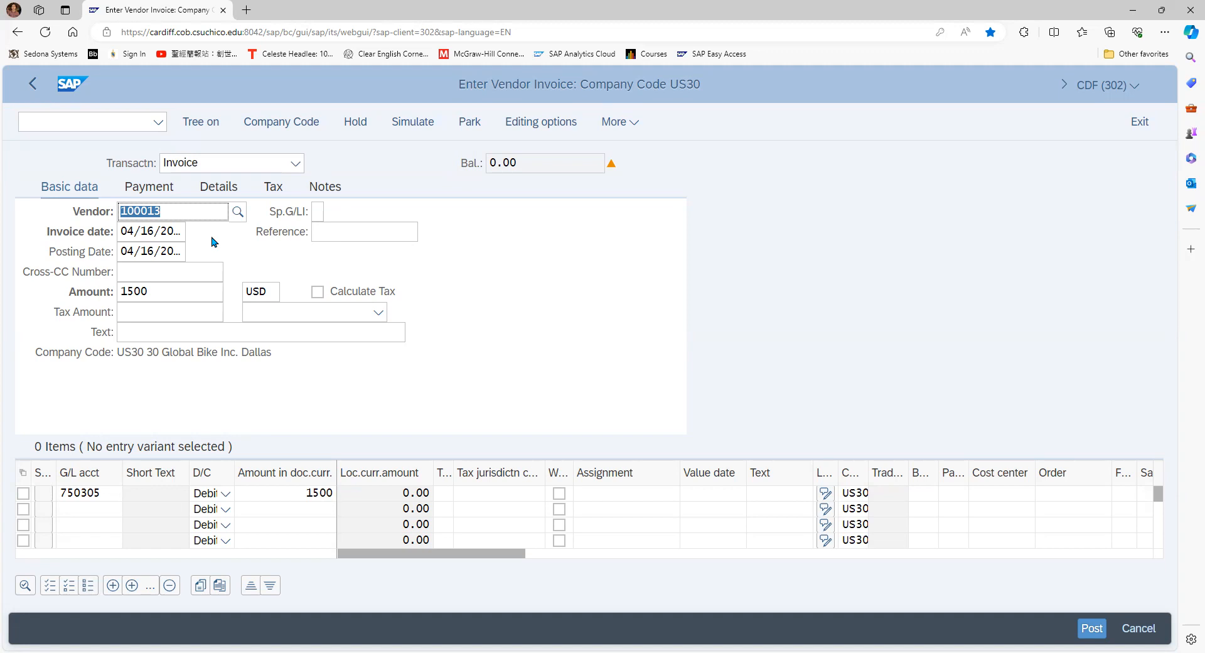
{"action": "left_click", "coordinate": [419, 123]}
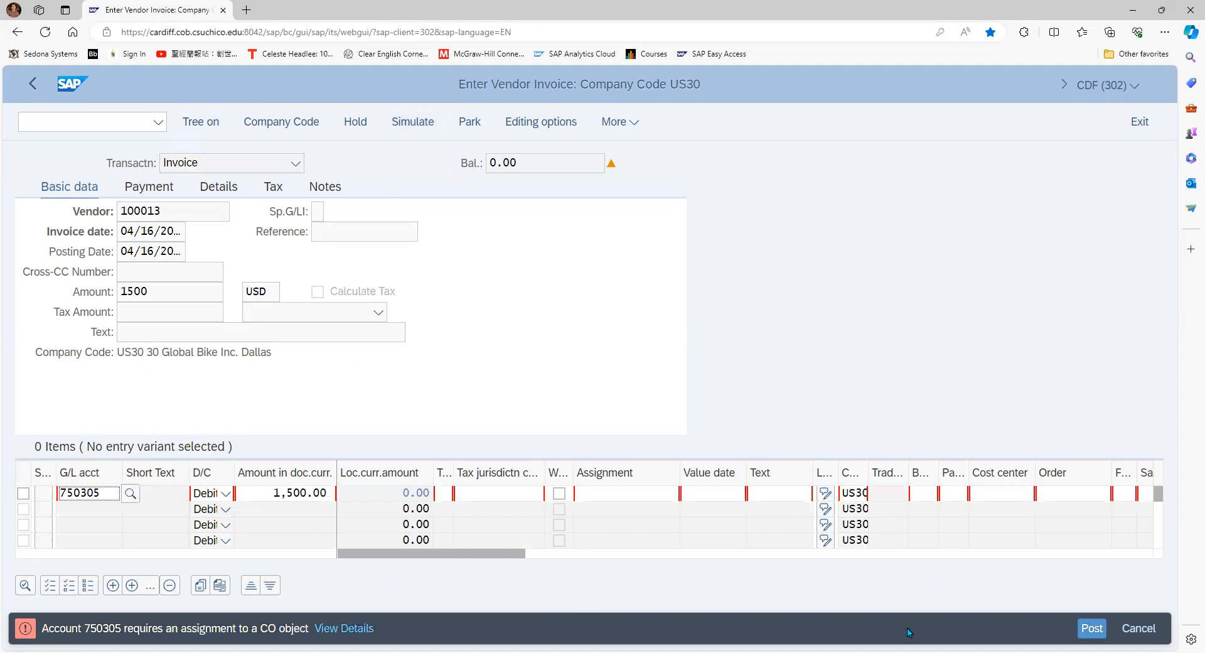
{"action": "left_click", "coordinate": [1002, 493]}
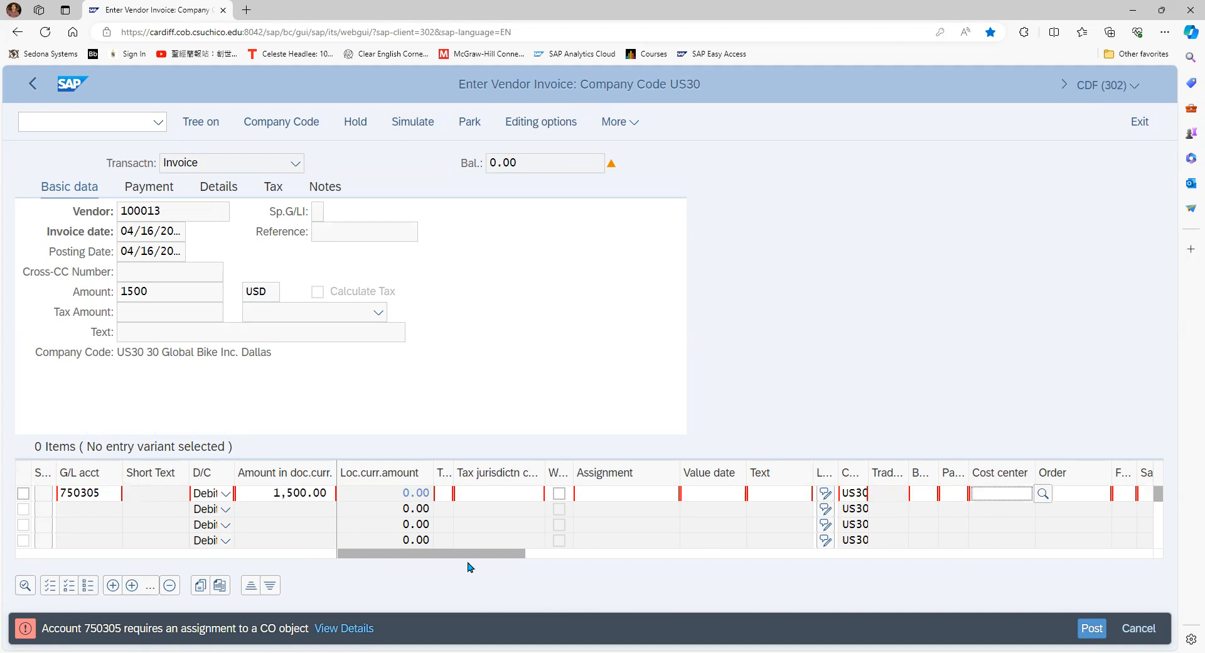
{"action": "left_click_drag", "start_coordinate": [473, 561], "coordinate": [490, 583]}
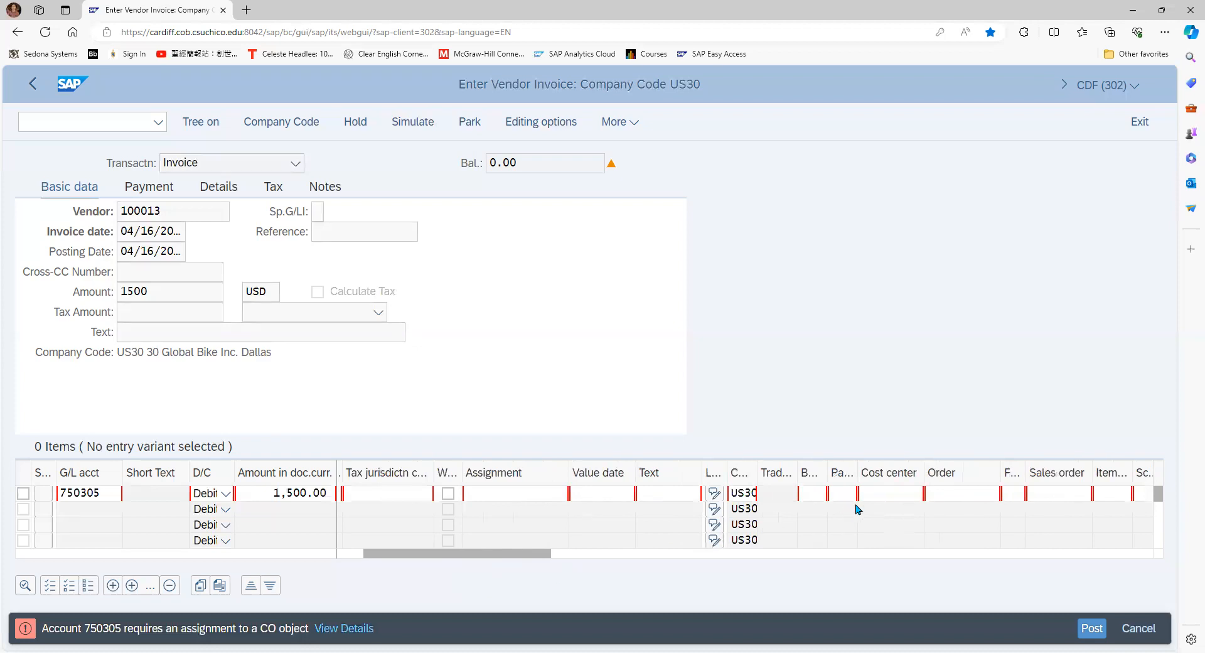
{"action": "left_click", "coordinate": [884, 497]}
{"action": "type", "text": "naa"}
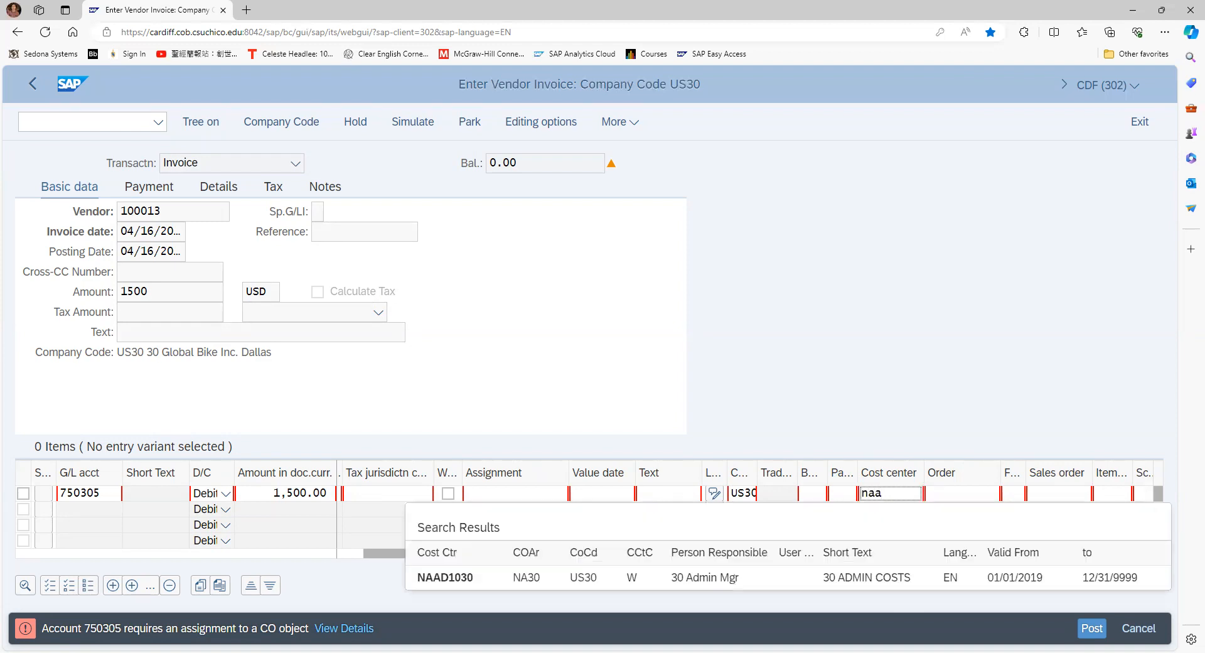
{"action": "left_click", "coordinate": [518, 584]}
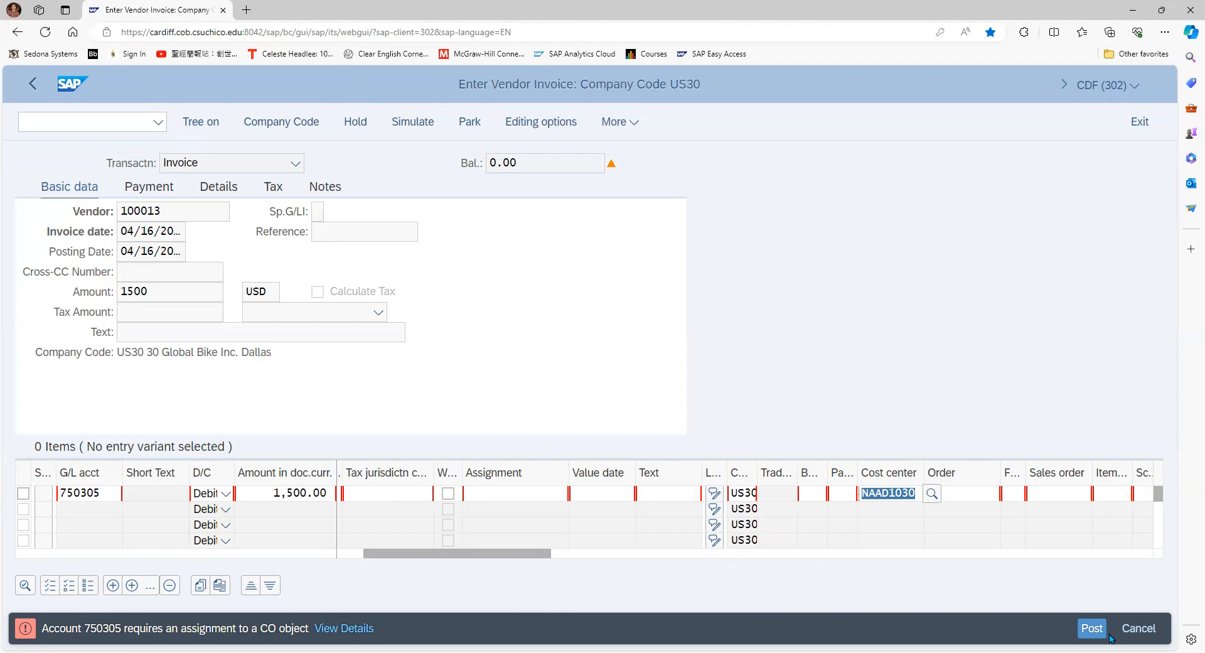
Post the vendor invoice from its simulation and exit vendor invoice entry
{"action": "left_click", "coordinate": [405, 121]}
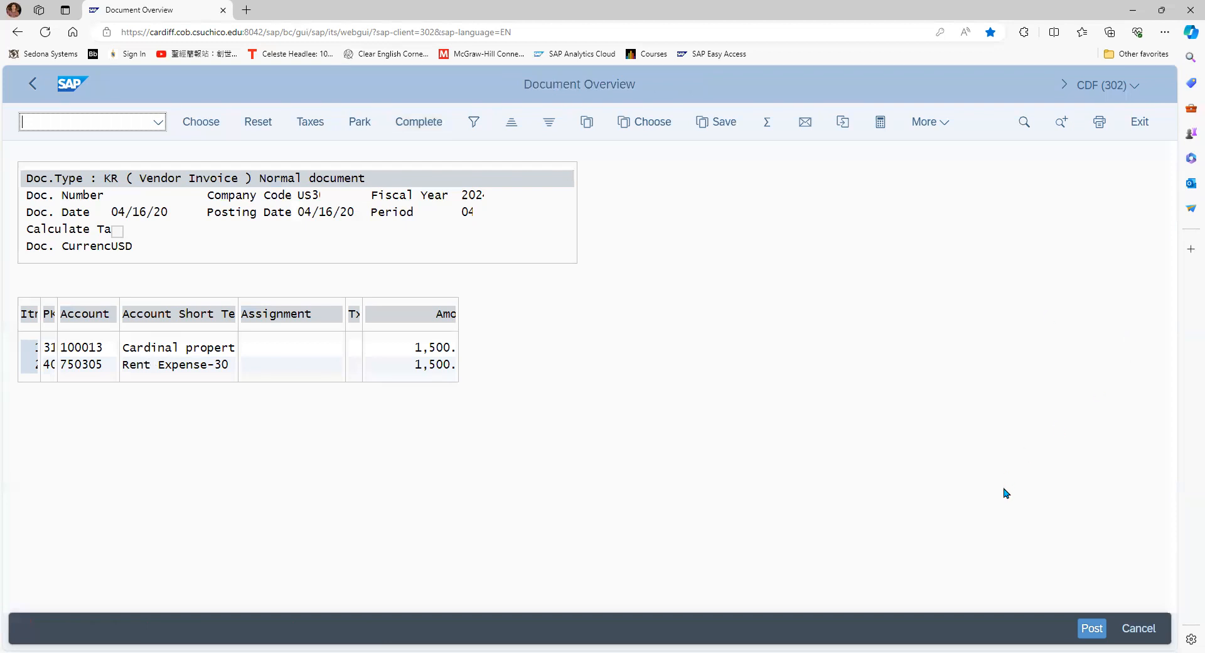
{"action": "left_click", "coordinate": [1091, 629]}
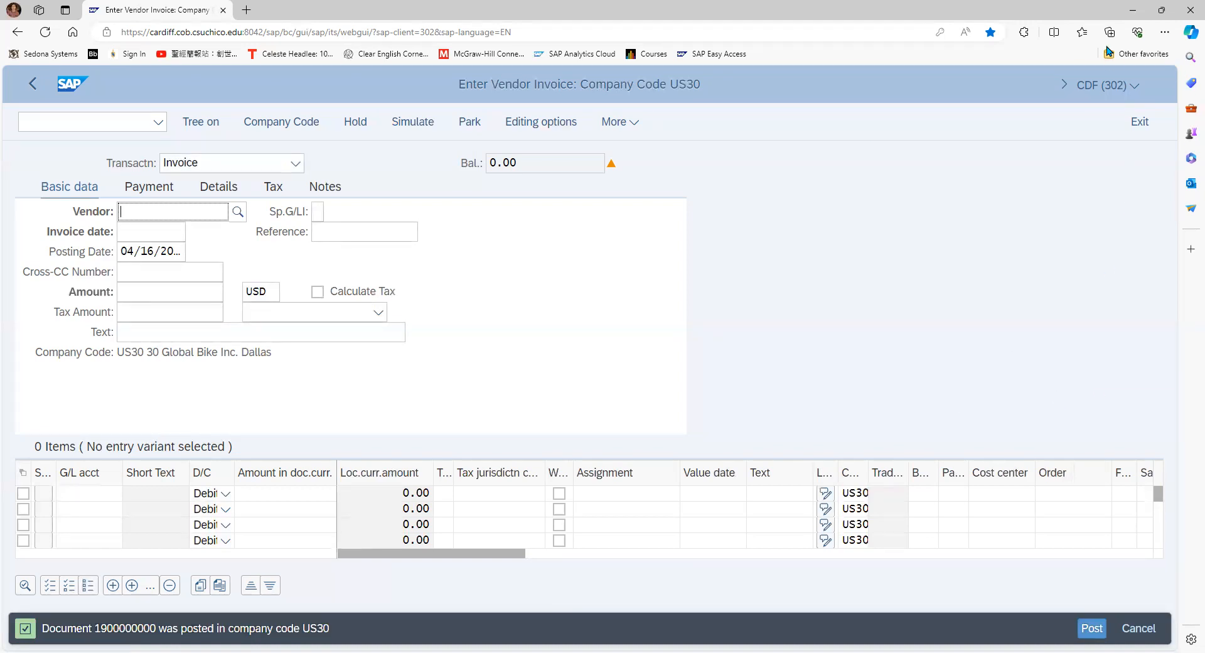
{"action": "left_click", "coordinate": [1140, 123]}
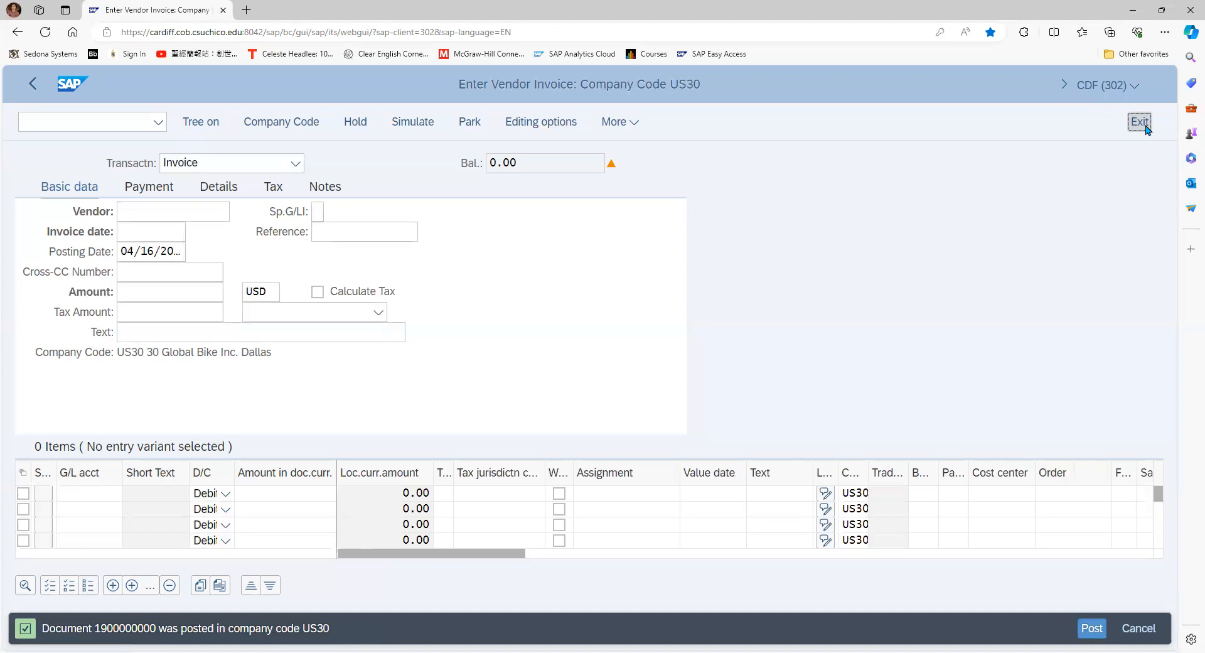
{"action": "left_click", "coordinate": [530, 423]}
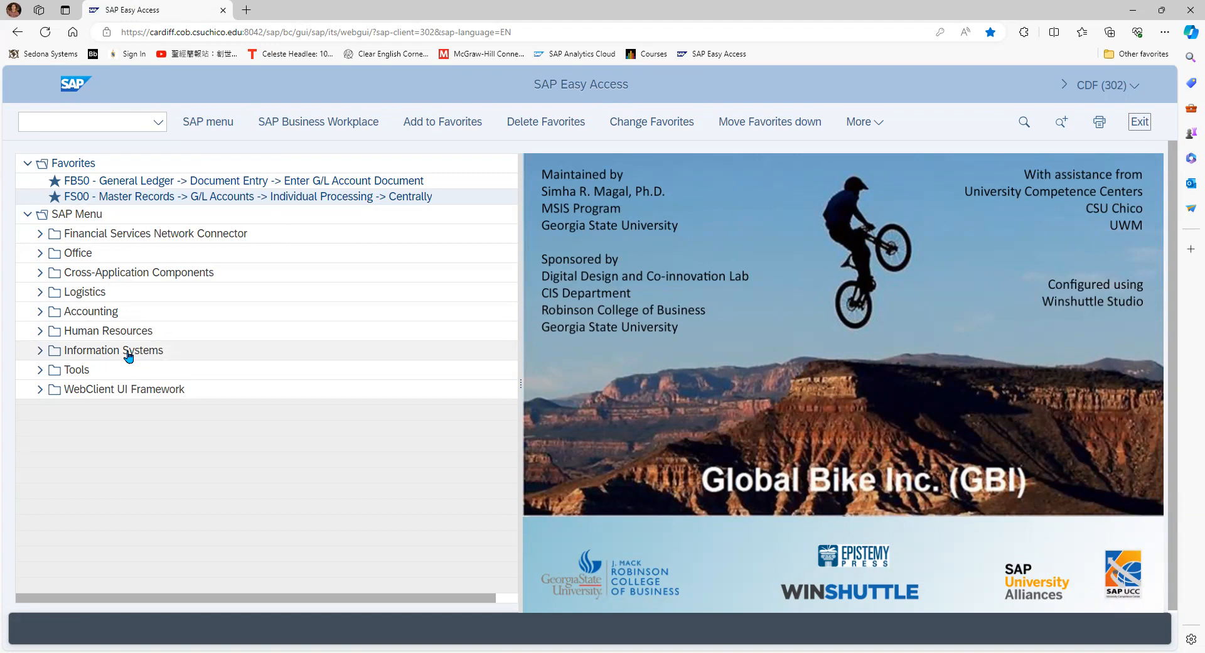
Expand the SAP tree to Accounting, Financial Accounting, Accounts Payable, Document Entry, collapsing the General Ledger folder
{"action": "left_click", "coordinate": [38, 311]}
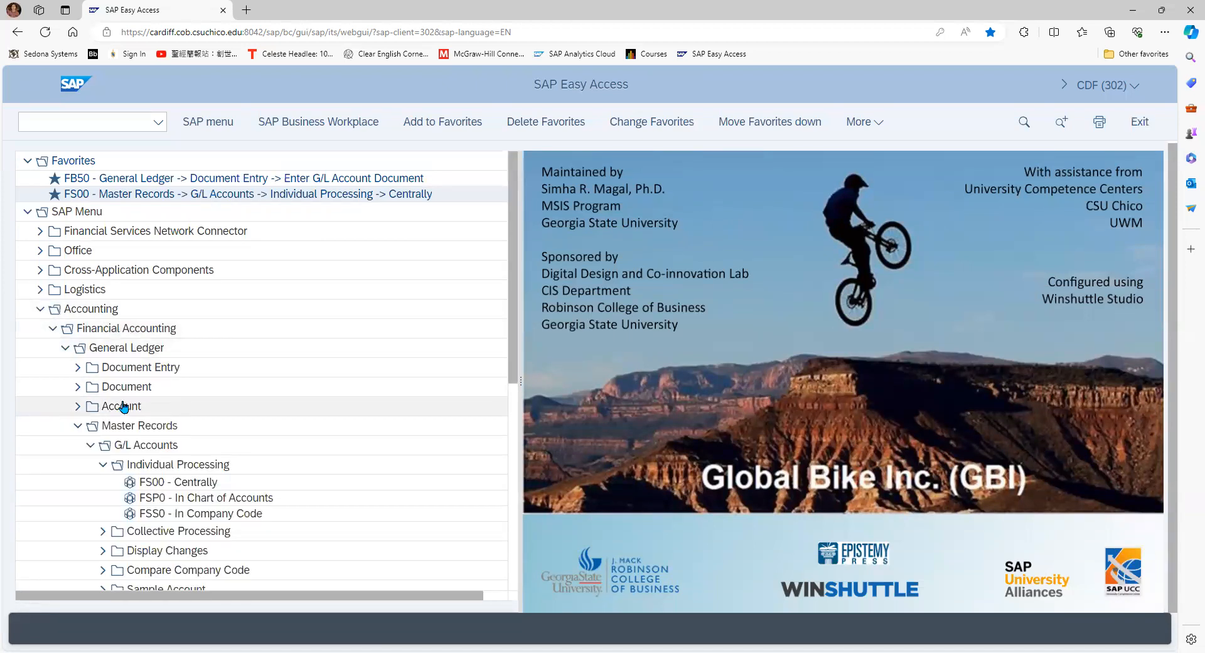
{"action": "scroll", "coordinate": [125, 407], "scroll_direction": "down", "scroll_amount": 1}
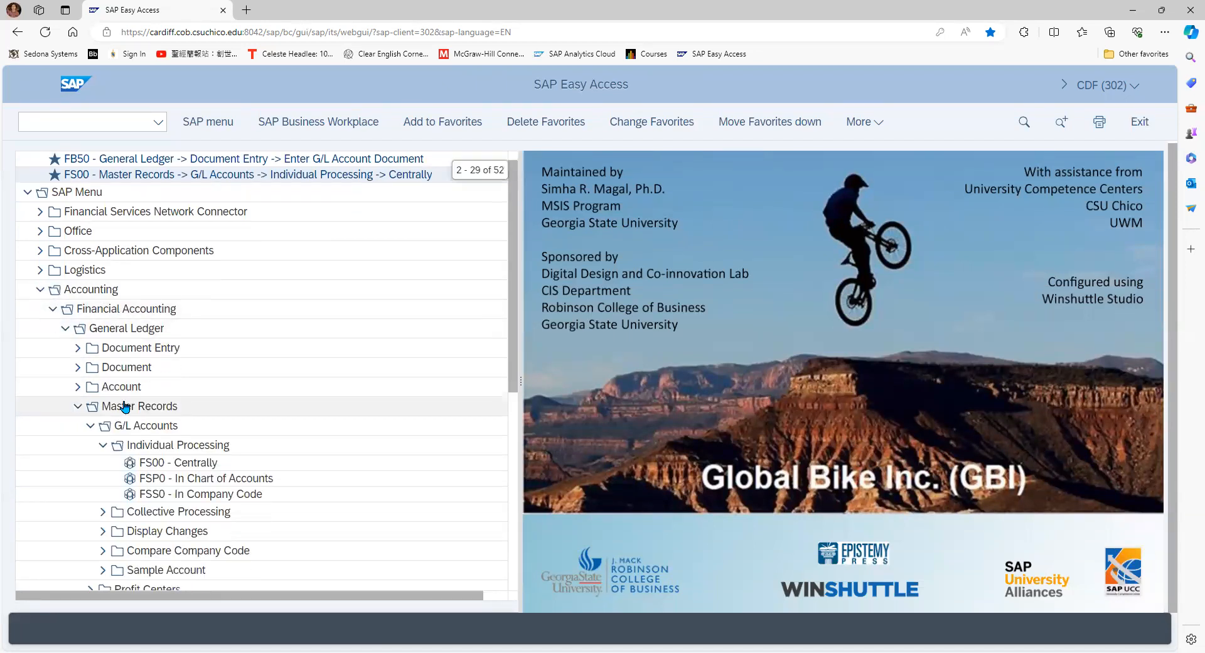
{"action": "left_click", "coordinate": [66, 328]}
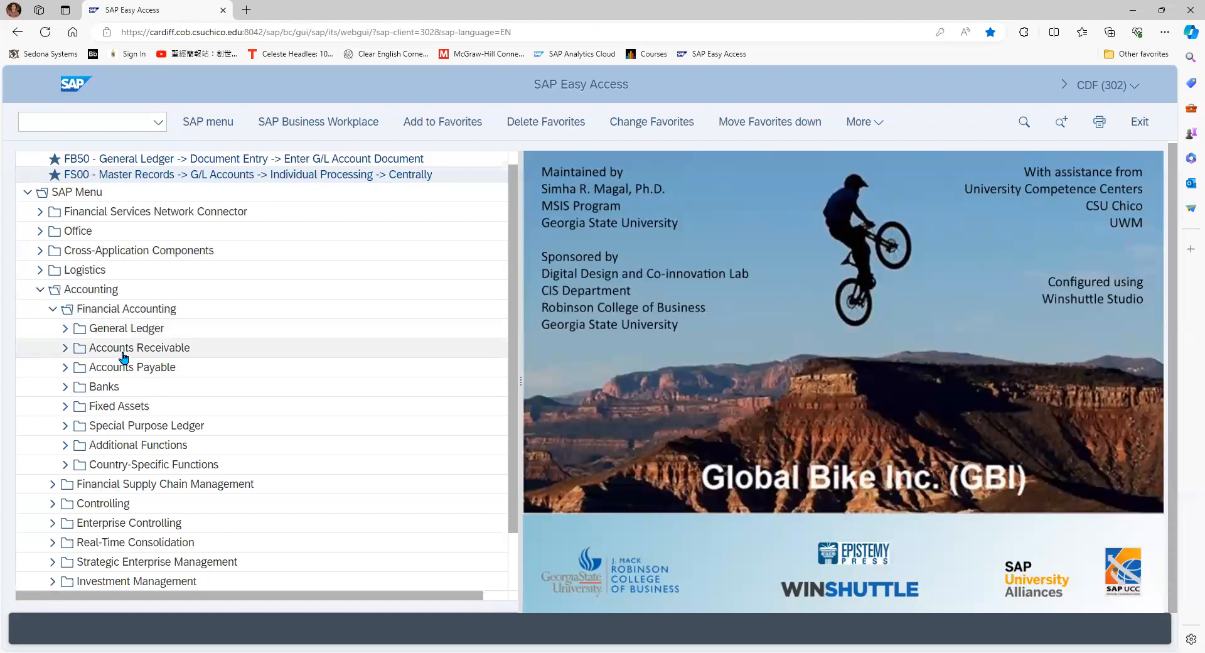
{"action": "left_click", "coordinate": [64, 369]}
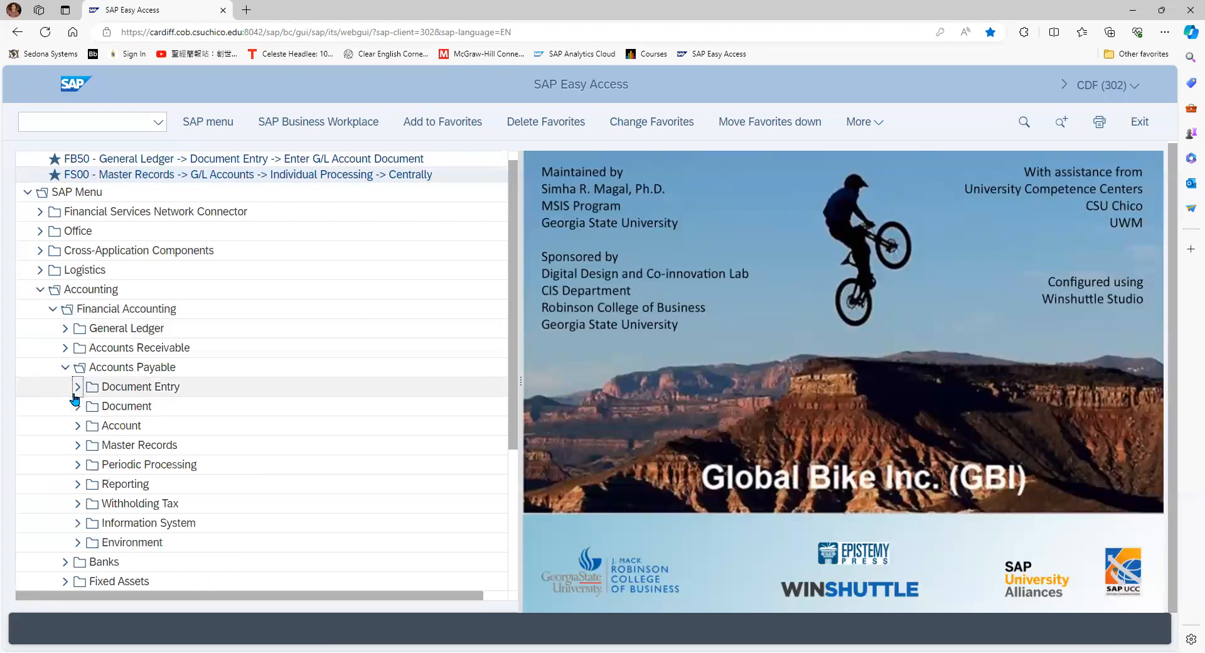
{"action": "left_click", "coordinate": [75, 393]}
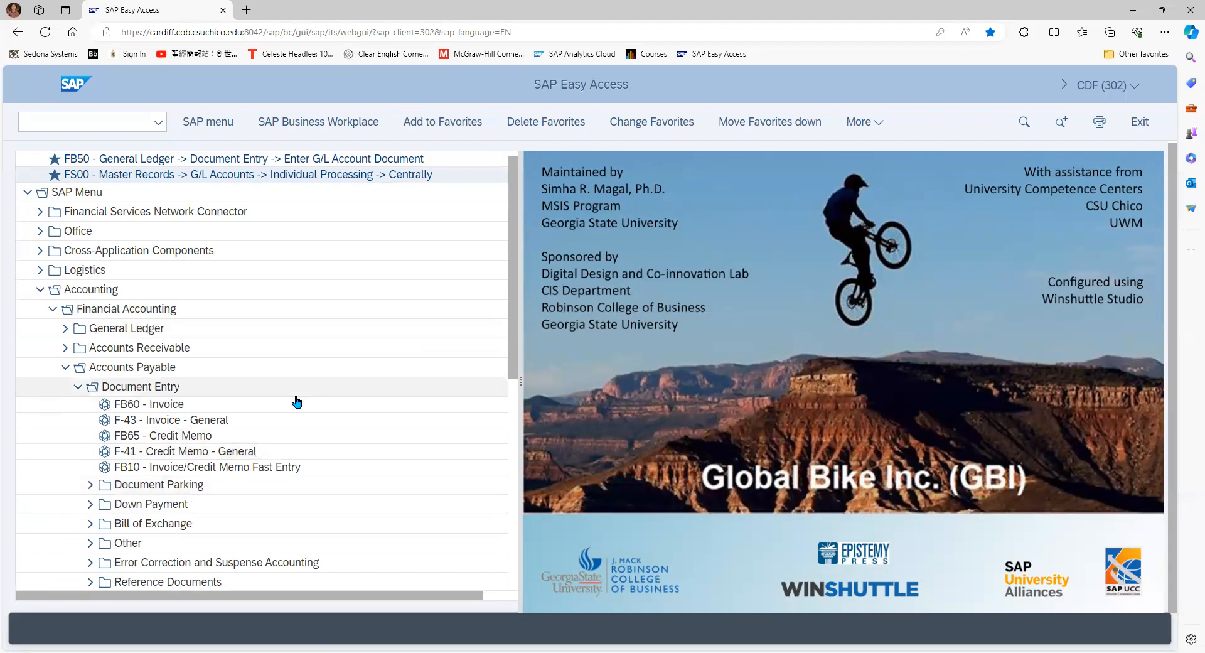
Open transaction F-53 for posting from the Outgoing Payment folder of Accounts Payable document entry
{"action": "scroll", "coordinate": [297, 402], "scroll_direction": "down", "scroll_amount": 1}
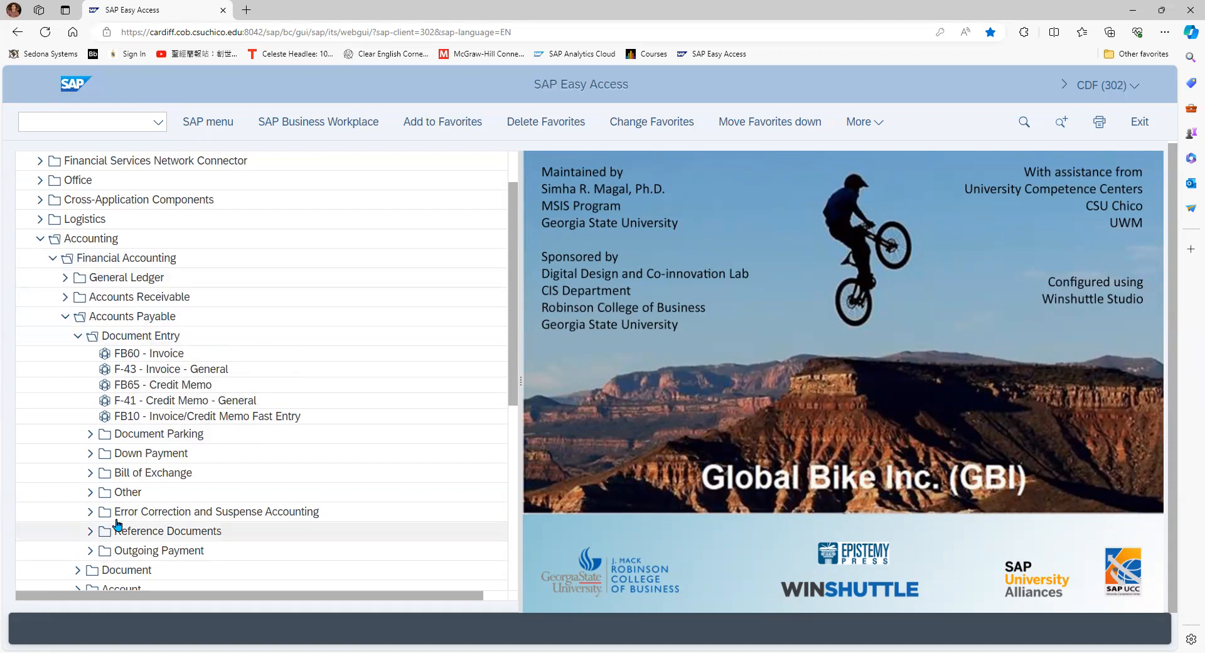
{"action": "left_click", "coordinate": [79, 337]}
{"action": "left_click", "coordinate": [78, 337]}
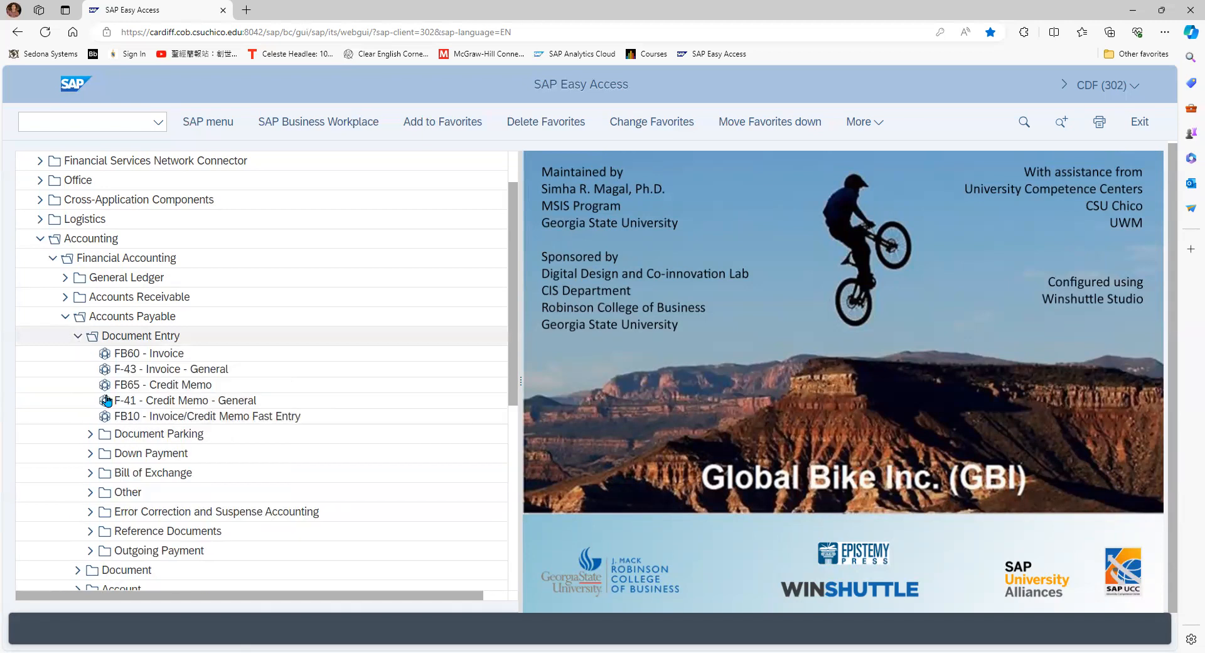
{"action": "double_click", "coordinate": [162, 552]}
{"action": "scroll", "coordinate": [183, 485], "scroll_direction": "down", "scroll_amount": 2}
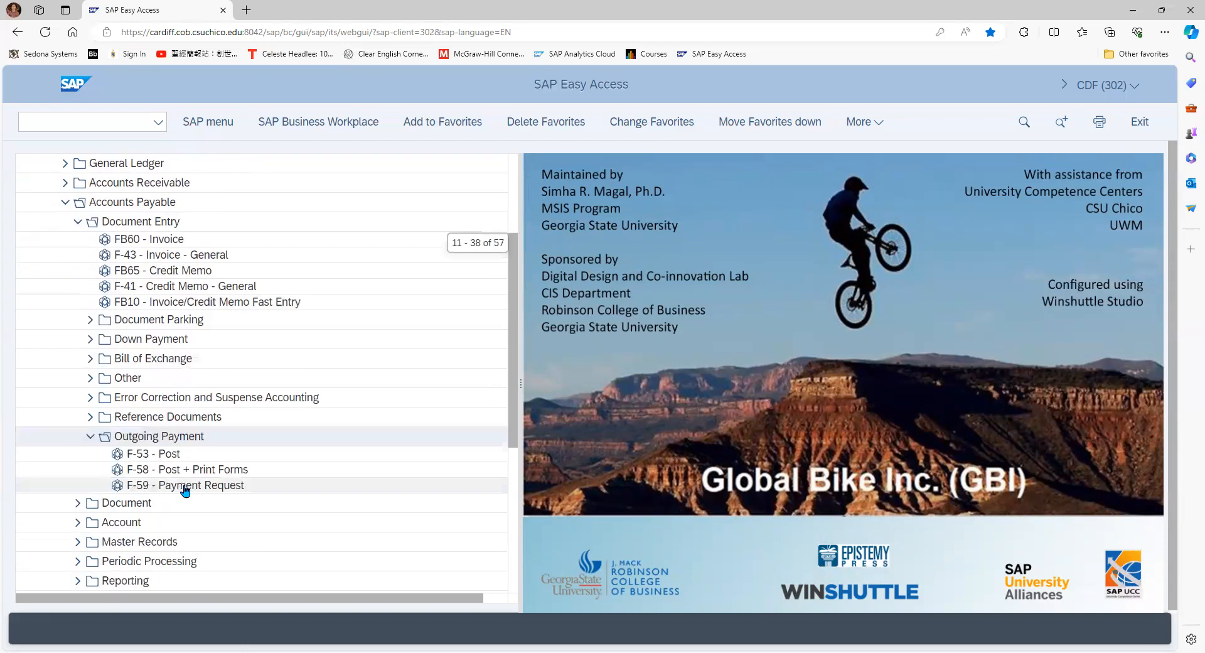
{"action": "double_click", "coordinate": [160, 453]}
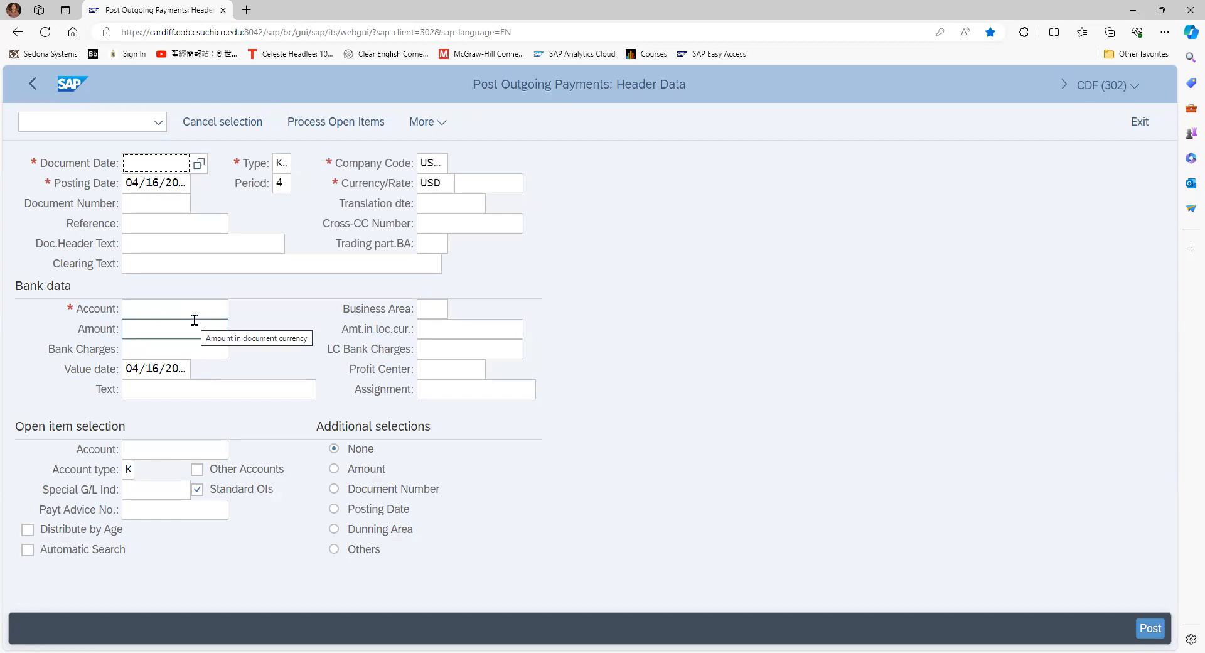
Set the document date of the outgoing payment to 04/16/2024
{"action": "left_click", "coordinate": [192, 164]}
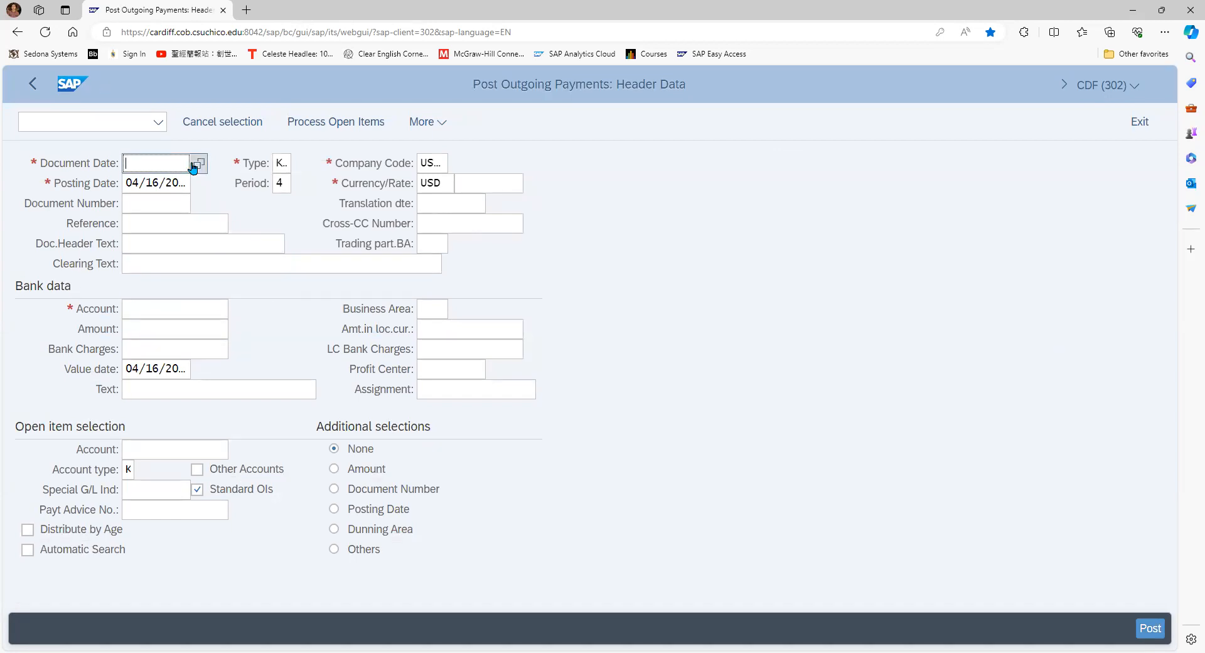
{"action": "left_click", "coordinate": [195, 164]}
{"action": "double_click", "coordinate": [523, 430]}
Fill in the bank data of the outgoing payment with the bank's G/L account number and an amount of 1500
{"action": "left_click", "coordinate": [157, 311]}
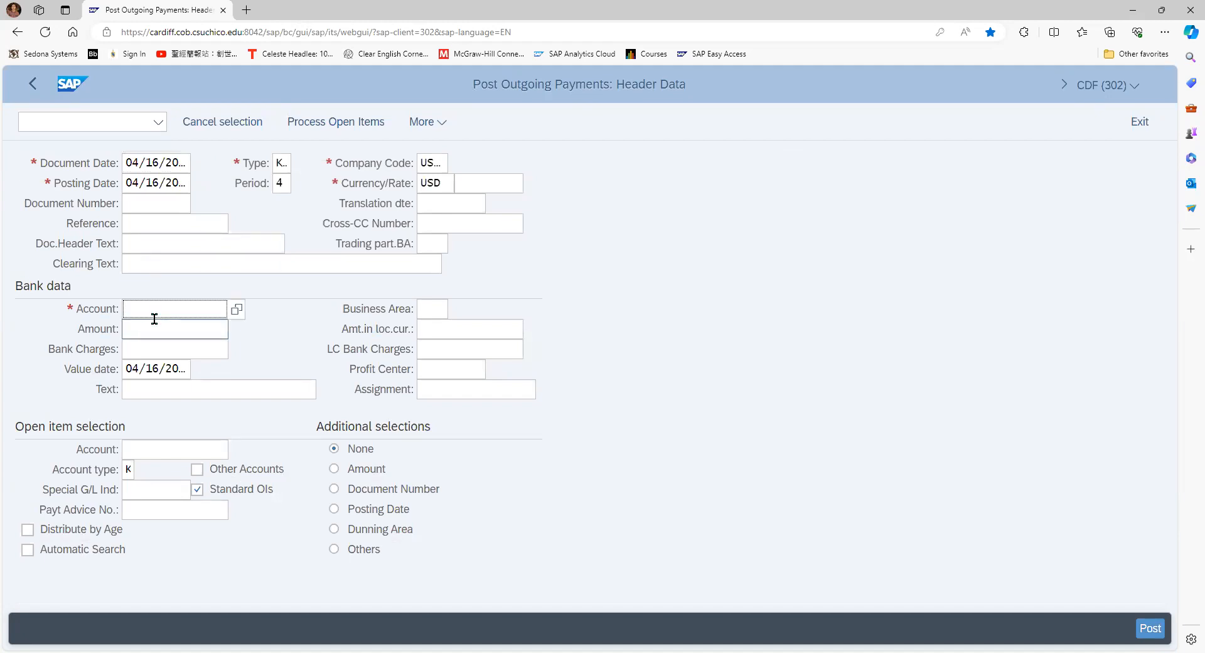
{"action": "type", "text": "100305"}
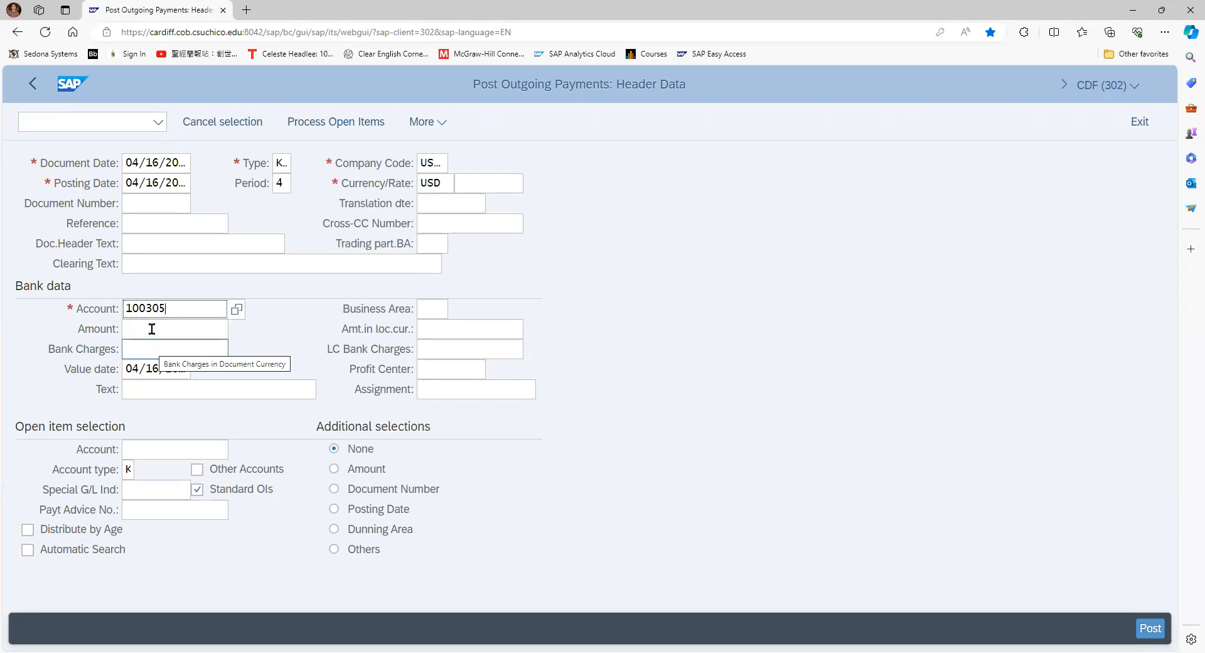
{"action": "left_click", "coordinate": [152, 329]}
{"action": "type", "text": "1500"}
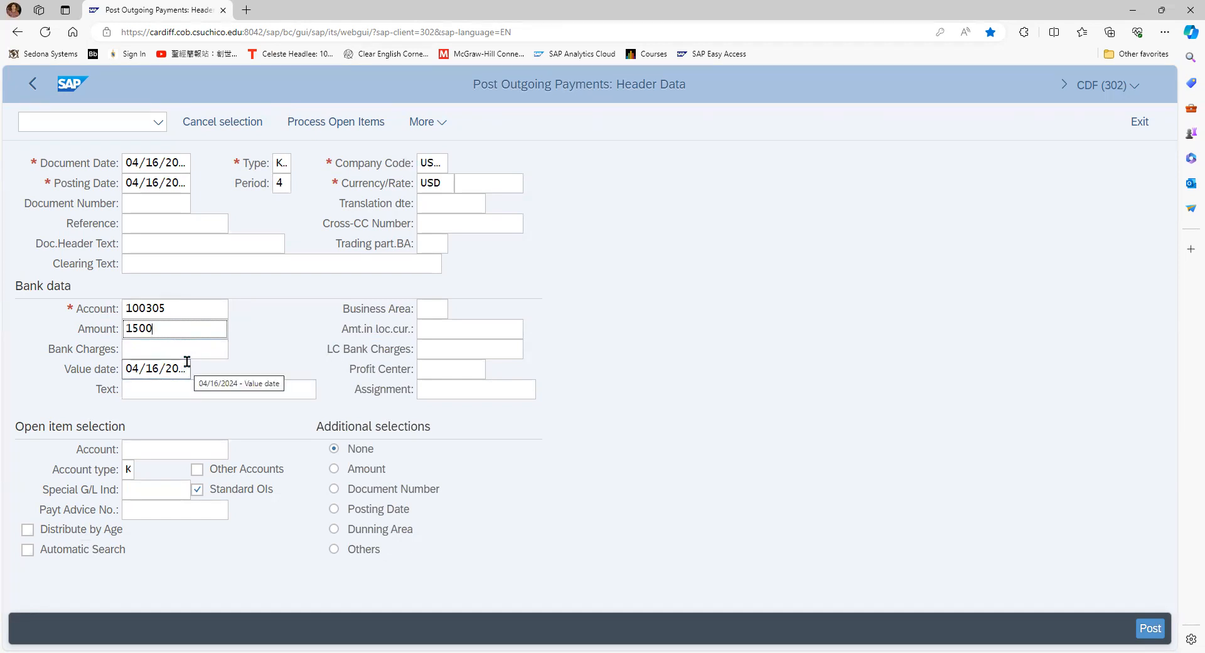
{"action": "key", "text": "Tab"}
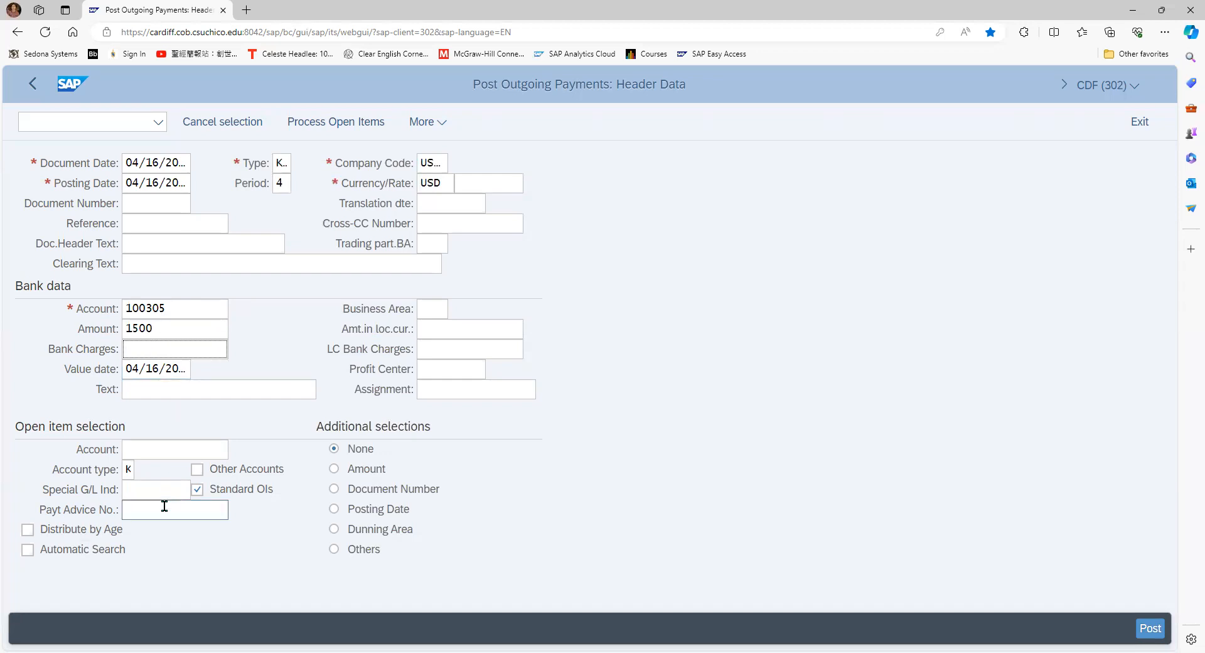
Enter the vendor's account number for the open item selection
{"action": "type", "text": "3"}
{"action": "key", "text": "BackSpace"}
{"action": "left_click", "coordinate": [159, 453]}
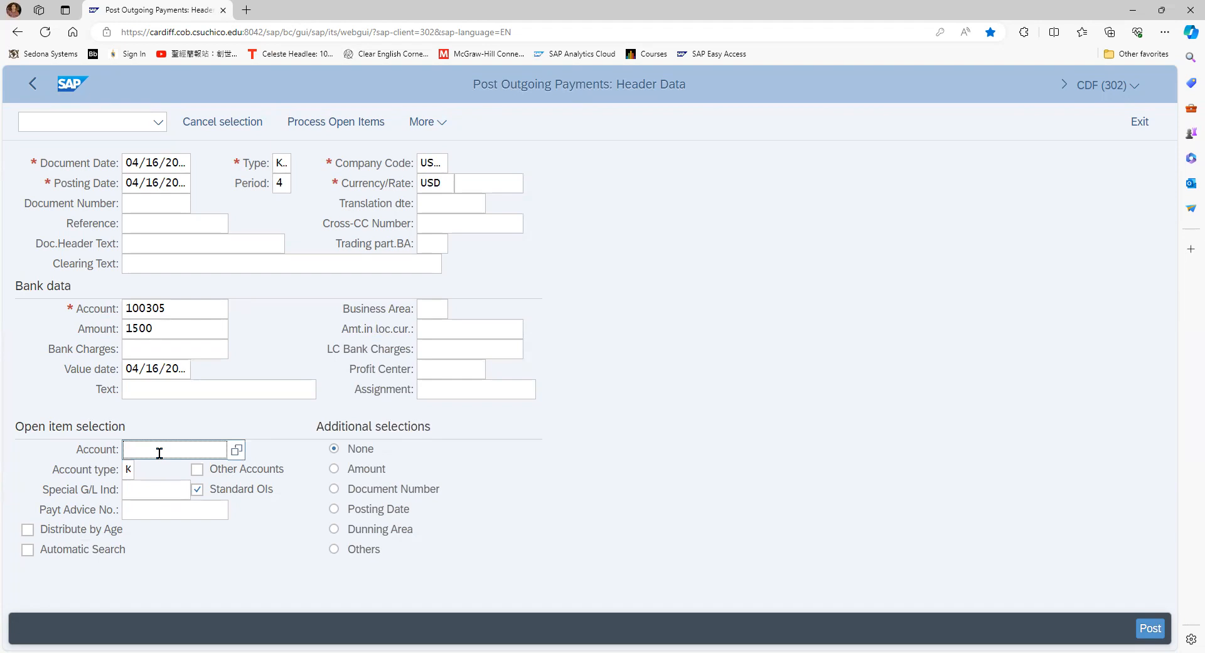
{"action": "type", "text": "100013"}
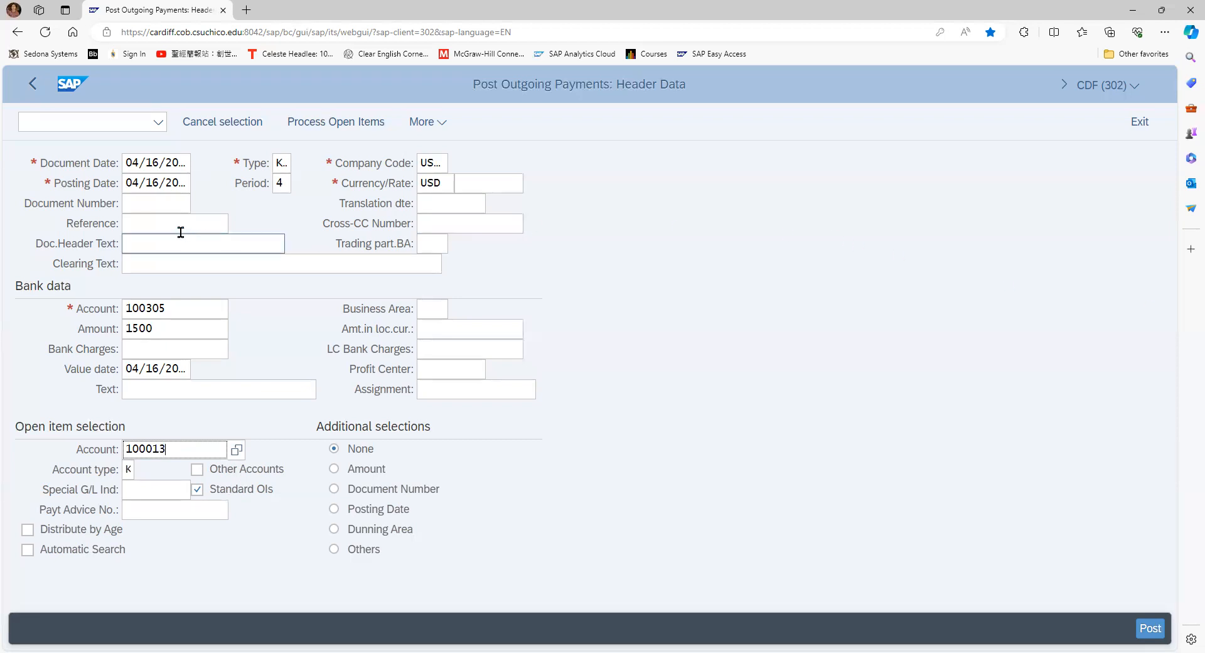
Set the payment's reference to HR-30 and process the vendor's open items
{"action": "left_click", "coordinate": [159, 225]}
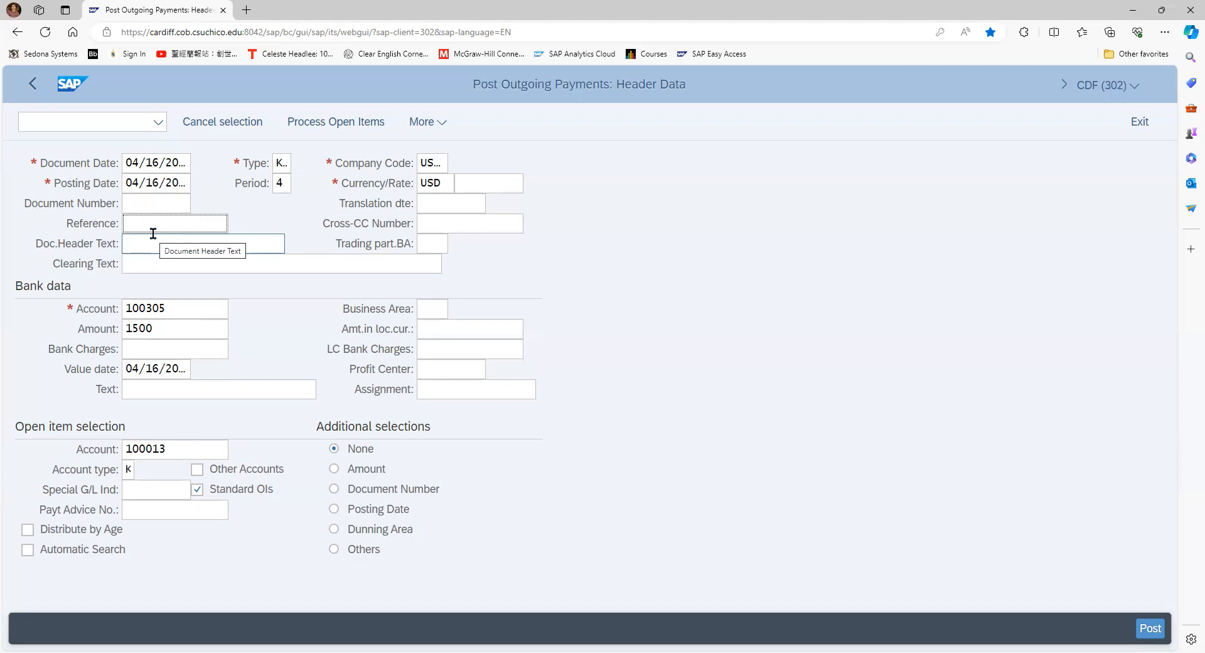
{"action": "type", "text": "HR"}
{"action": "key", "text": "BackSpace"}
{"action": "key", "text": "BackSpace"}
{"action": "type", "text": "HR"}
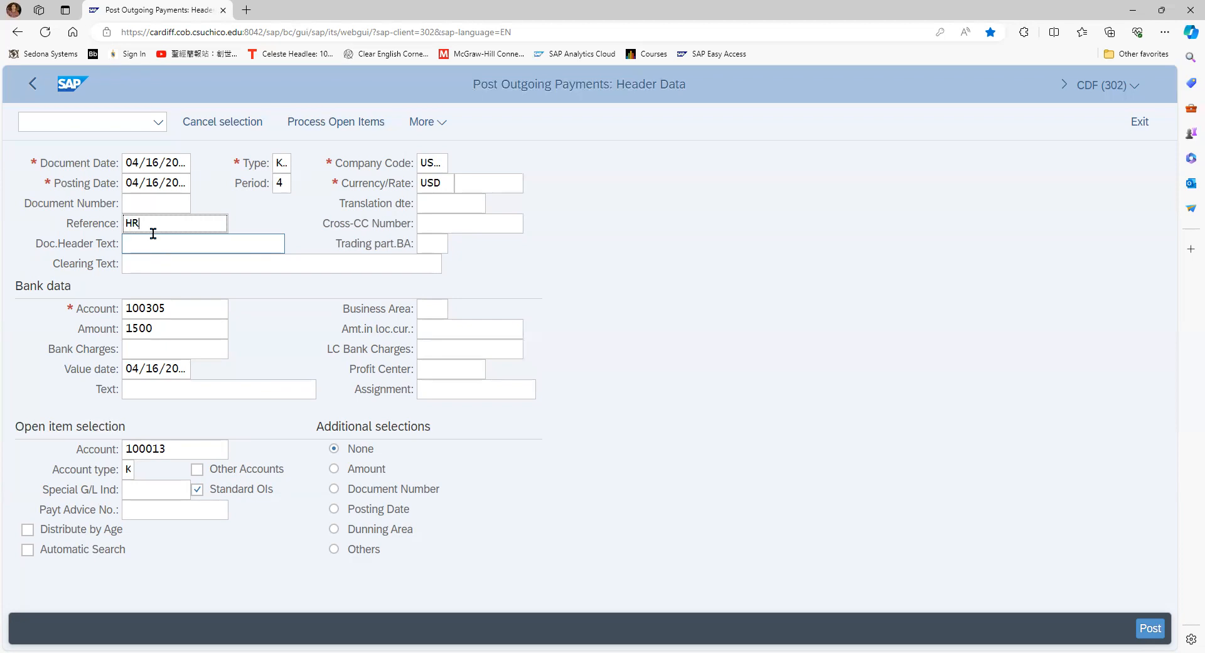
{"action": "type", "text": "-30"}
{"action": "left_click", "coordinate": [366, 126]}
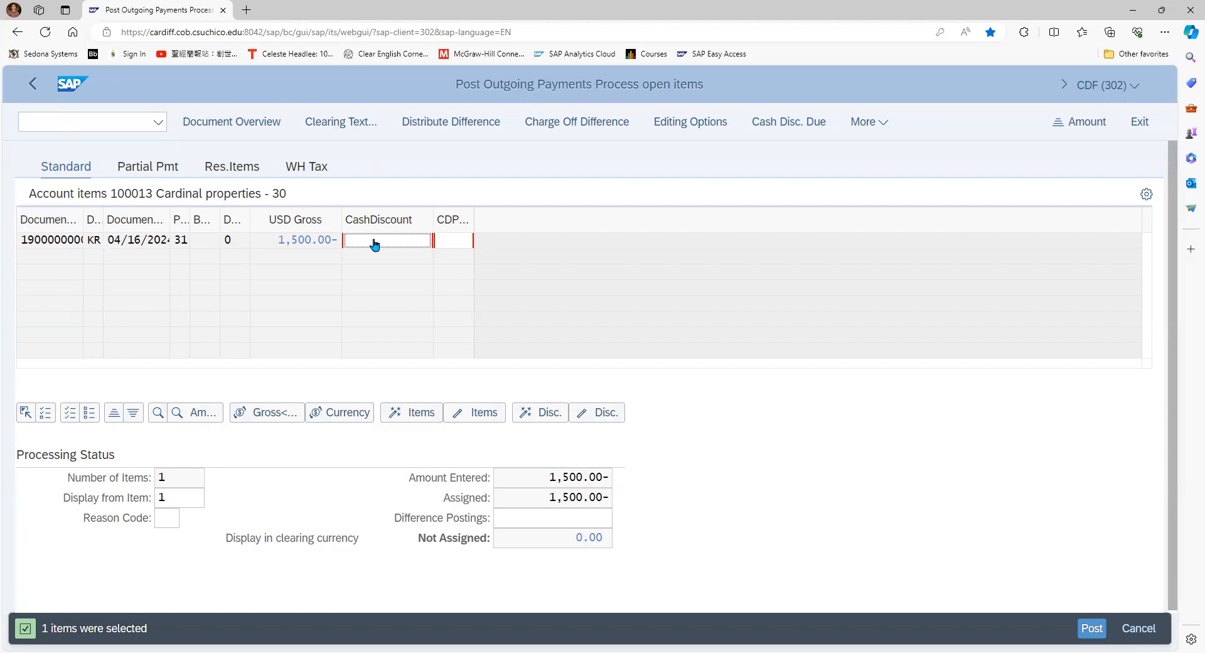
Post the outgoing payment with the open item's cash discount left empty, and exit payment entry
{"action": "type", "text": "0"}
{"action": "key", "text": "BackSpace"}
{"action": "key", "text": "BackSpace"}
{"action": "left_click", "coordinate": [1089, 631]}
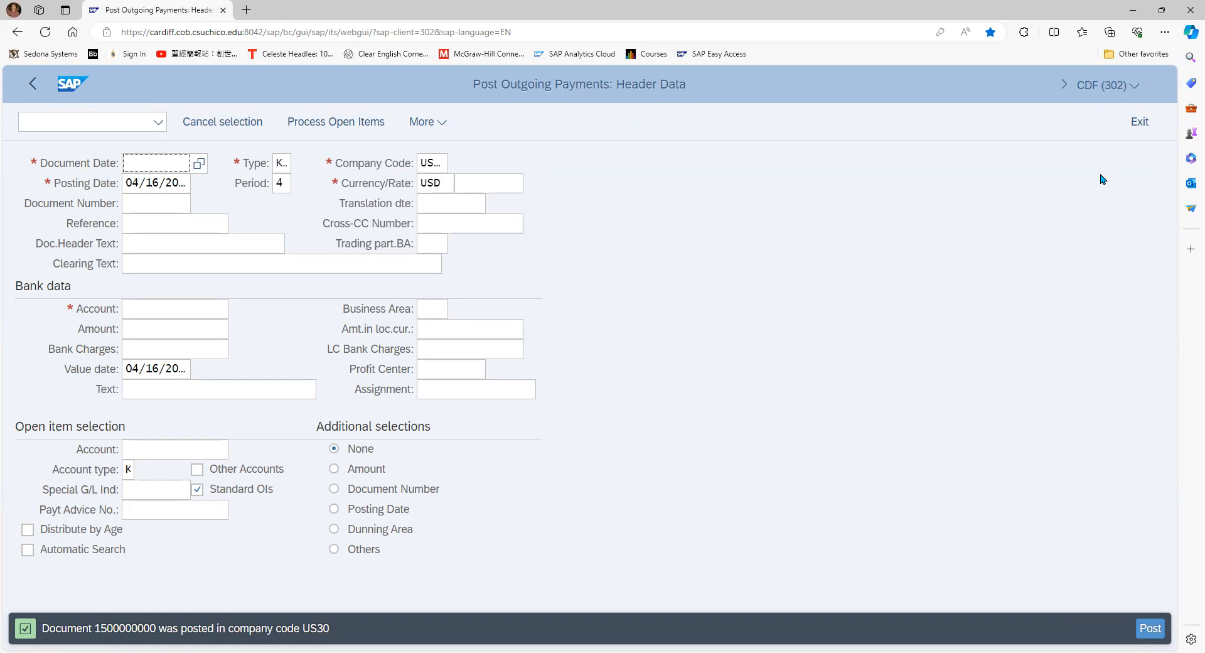
{"action": "left_click", "coordinate": [1136, 129]}
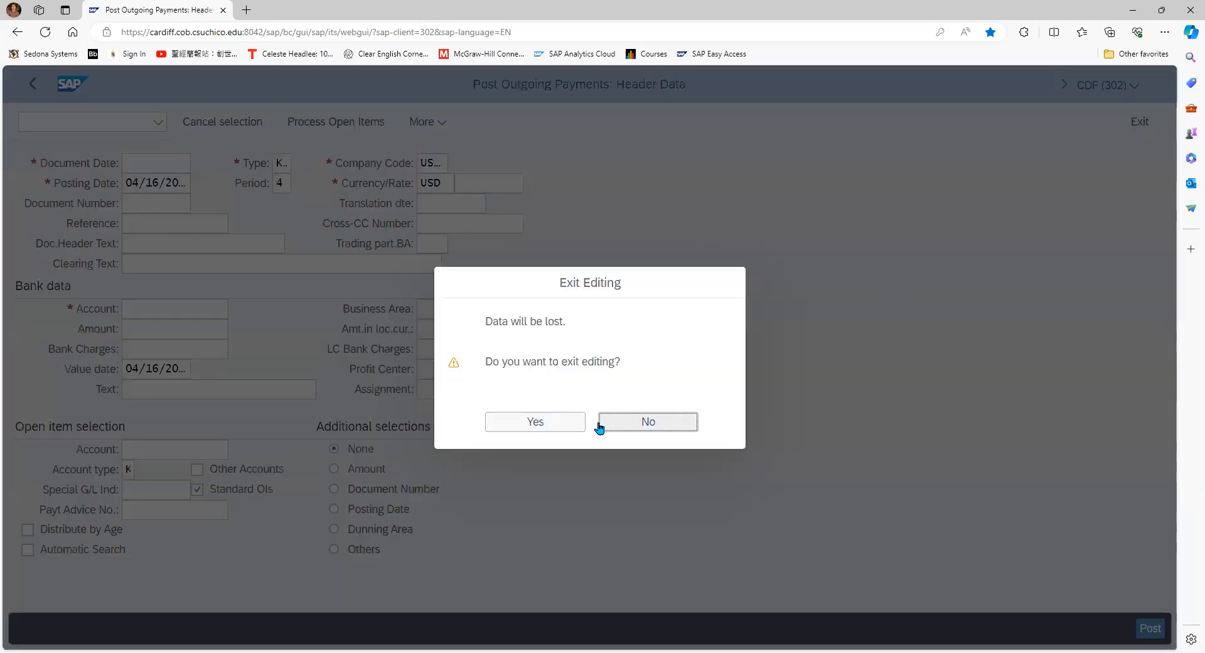
{"action": "left_click", "coordinate": [571, 432]}
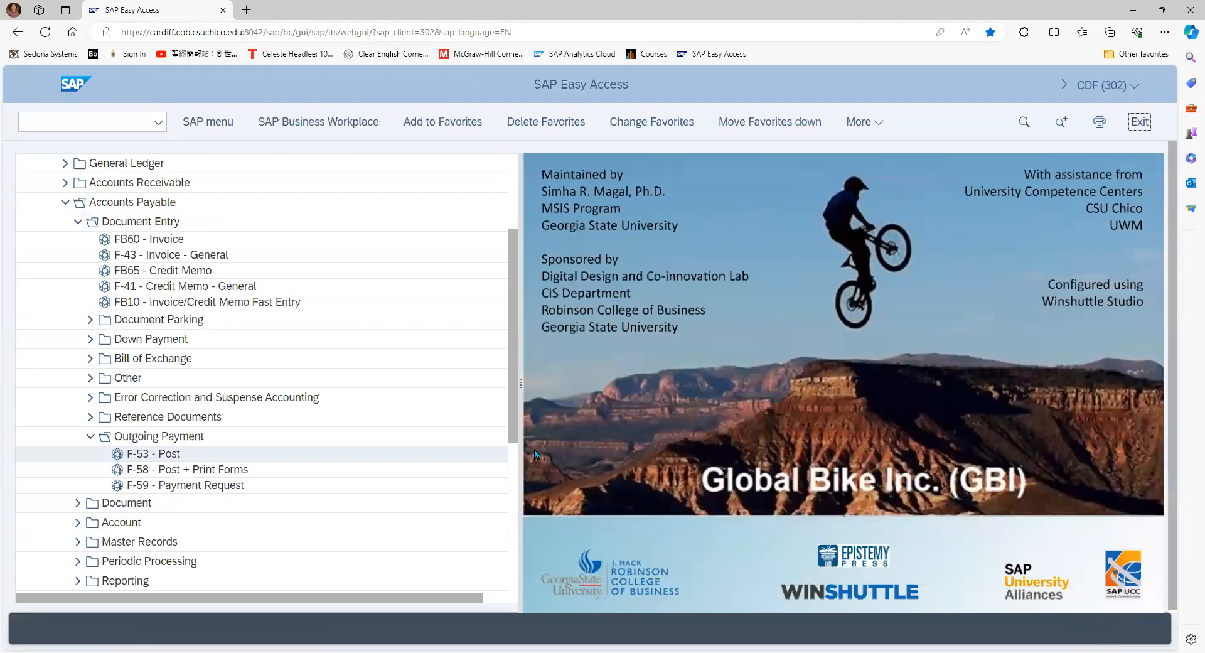
Collapse the Accounts Payable folder in the SAP tree and expand General Ledger under Financial Accounting
{"action": "left_click", "coordinate": [93, 122]}
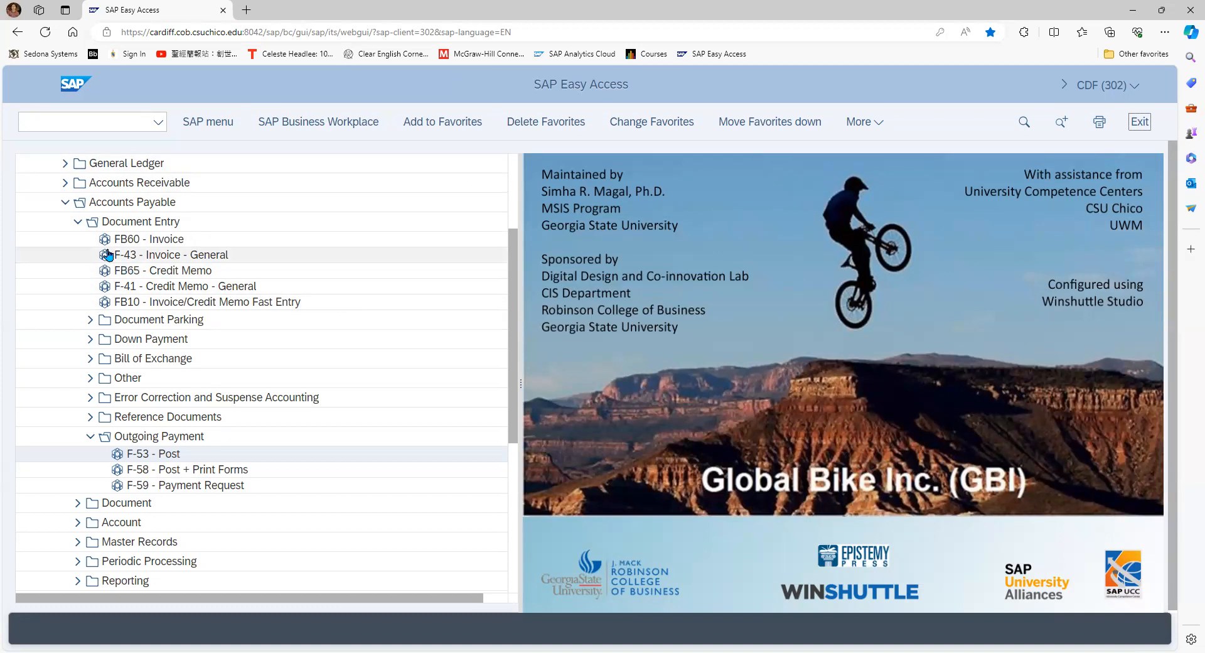
{"action": "left_click", "coordinate": [78, 221]}
{"action": "left_click", "coordinate": [64, 201]}
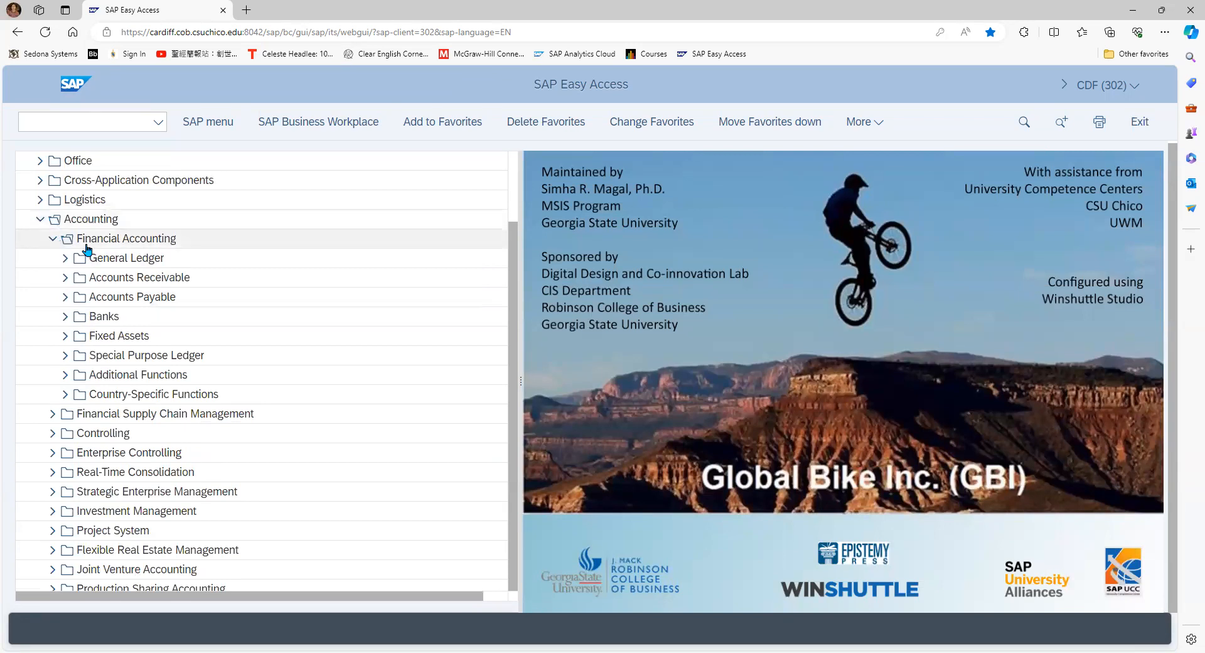
{"action": "left_click", "coordinate": [72, 262]}
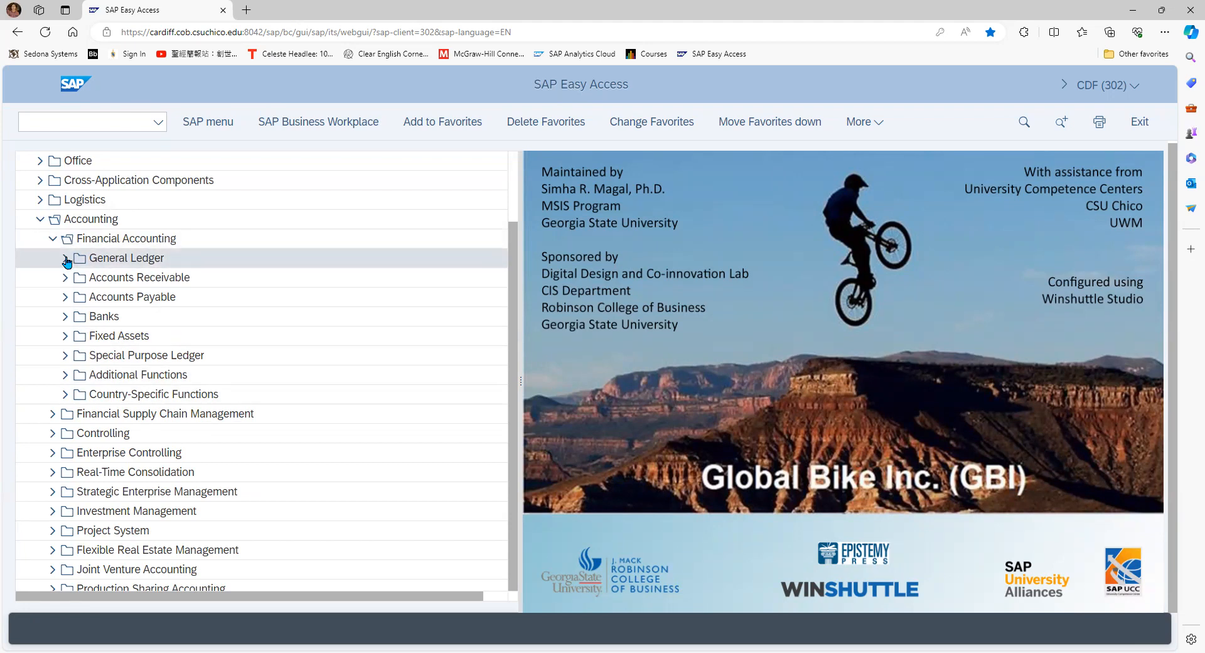
{"action": "left_click", "coordinate": [65, 259]}
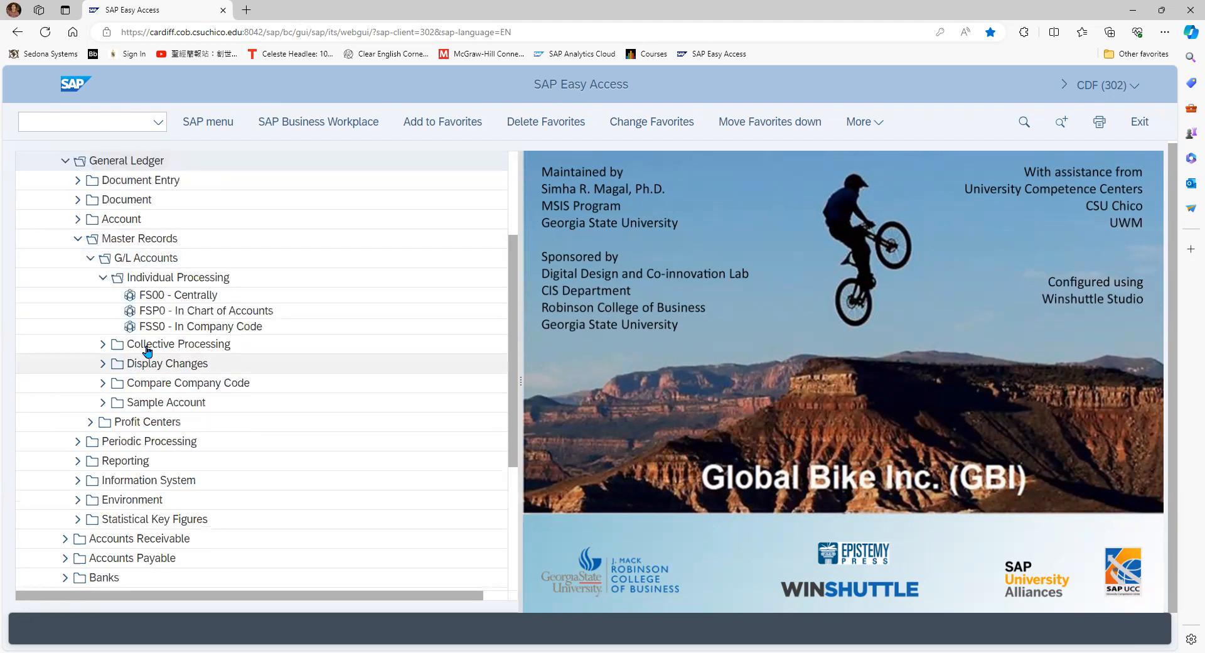
Expand Information System and its General Ledger Reports folder within General Ledger
{"action": "left_click", "coordinate": [82, 486]}
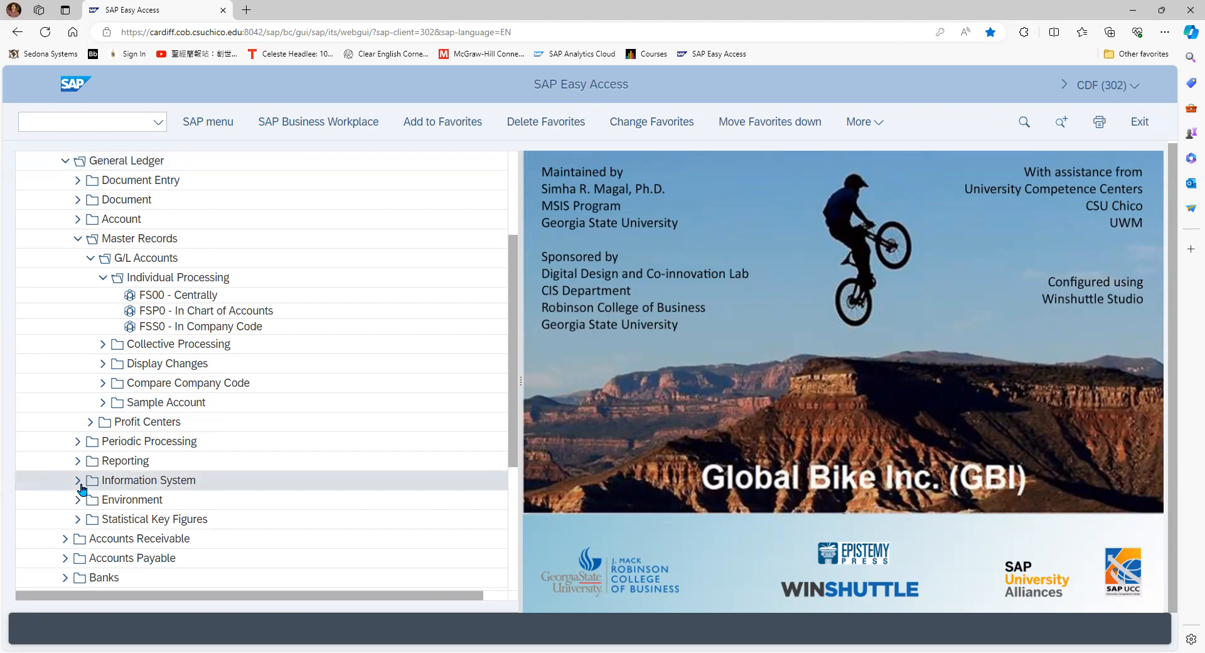
{"action": "left_click", "coordinate": [76, 483]}
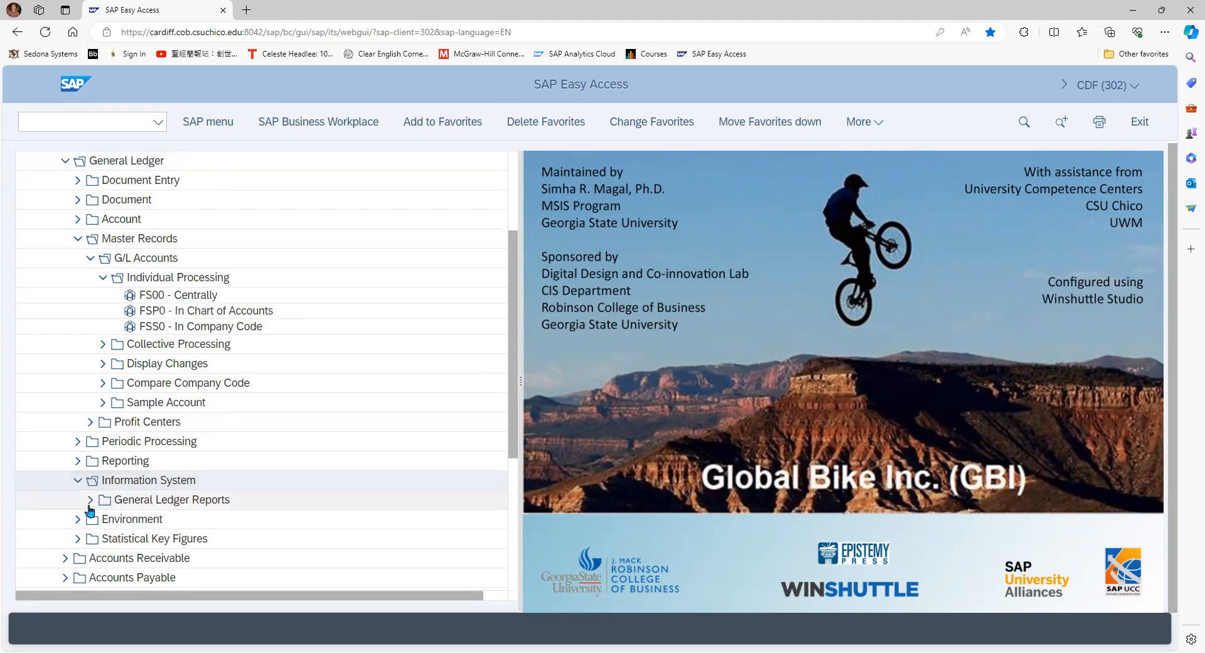
{"action": "left_click", "coordinate": [90, 502]}
{"action": "left_click", "coordinate": [89, 502]}
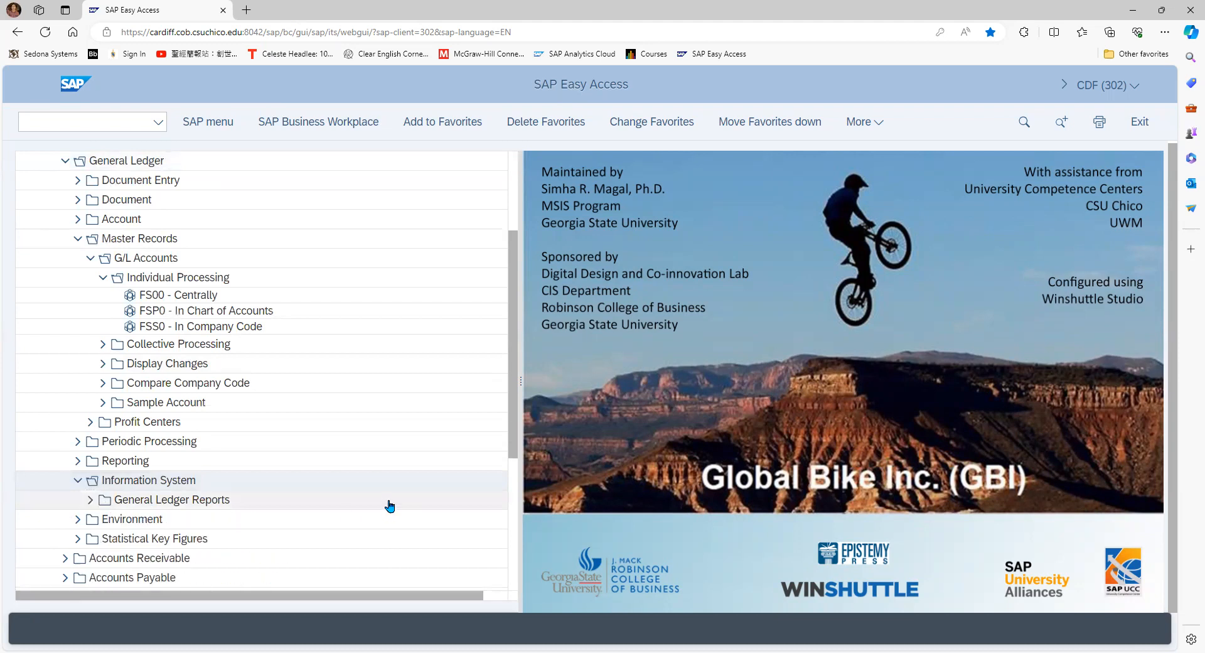
{"action": "left_click", "coordinate": [93, 502]}
{"action": "scroll", "coordinate": [369, 467], "scroll_direction": "down", "scroll_amount": 1}
{"action": "scroll", "coordinate": [368, 468], "scroll_direction": "down", "scroll_amount": 2}
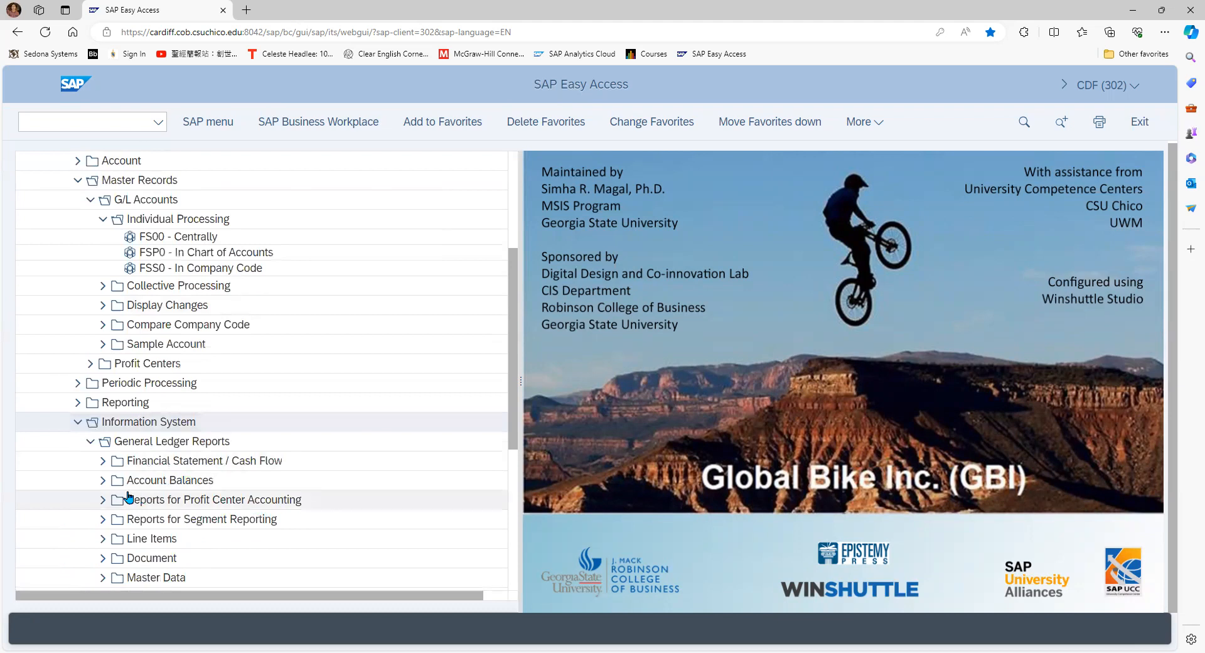
Open report S_ALR_87012284 - Financial Statement from Financial Statement / Cash Flow, General, Actual/Actual Comparisons
{"action": "left_click", "coordinate": [107, 468]}
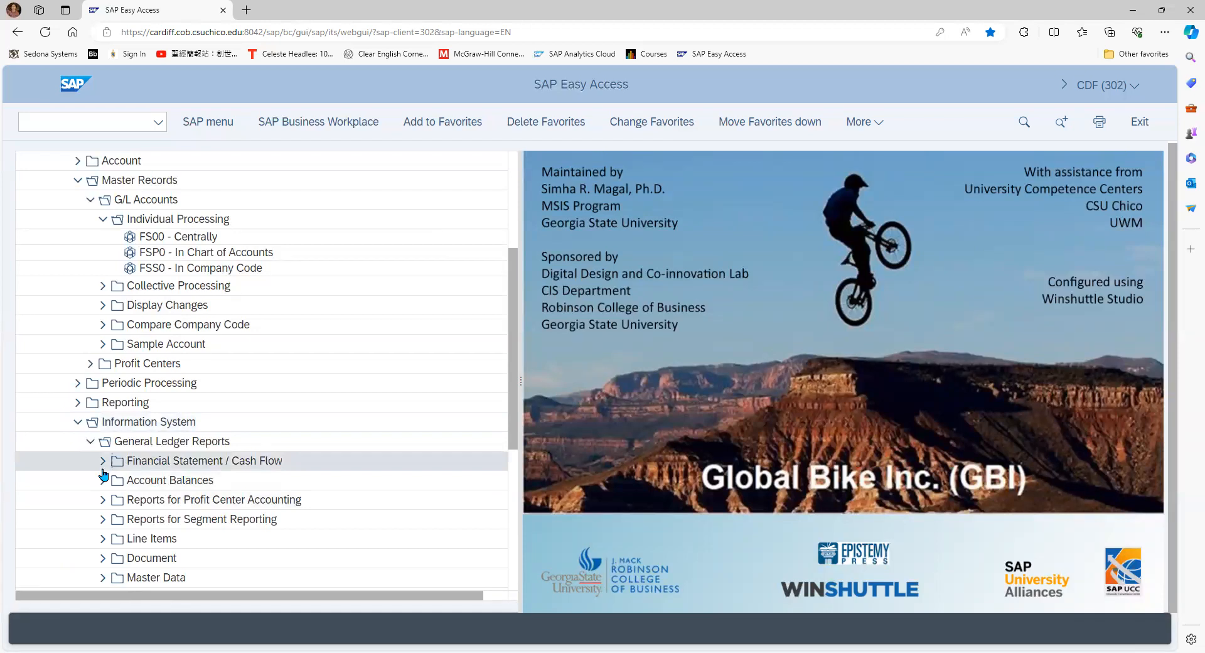
{"action": "left_click", "coordinate": [102, 464]}
{"action": "scroll", "coordinate": [320, 493], "scroll_direction": "down", "scroll_amount": 1}
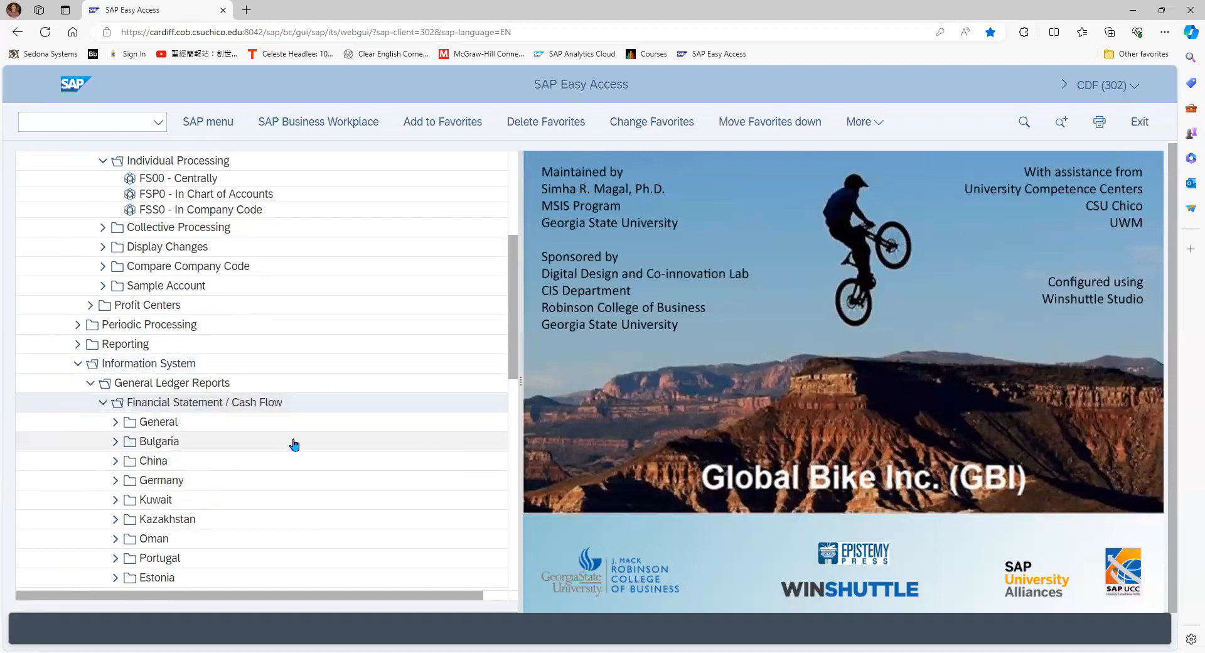
{"action": "scroll", "coordinate": [291, 444], "scroll_direction": "down", "scroll_amount": 1}
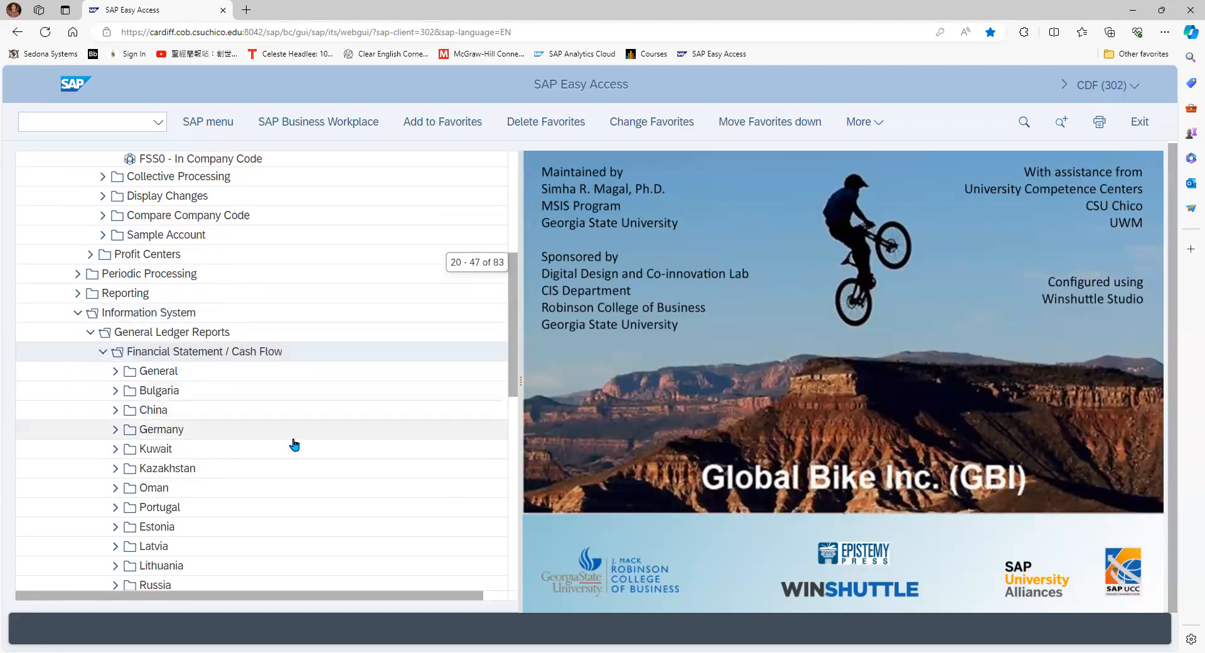
{"action": "left_click", "coordinate": [115, 372]}
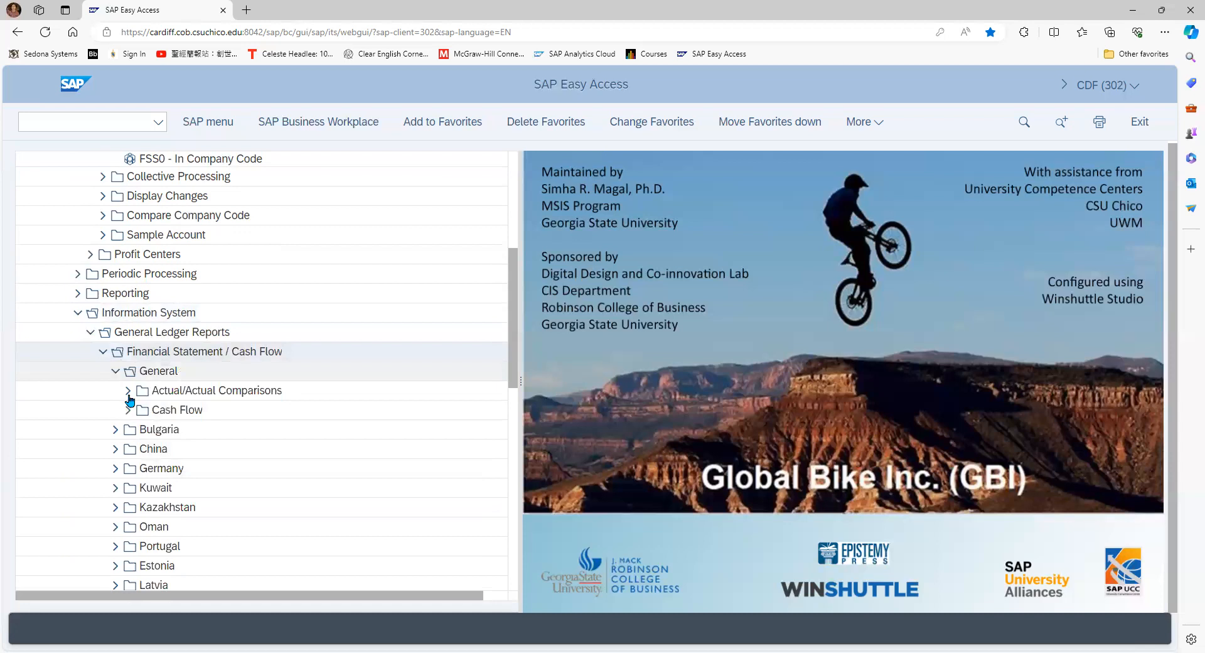
{"action": "left_click", "coordinate": [128, 391]}
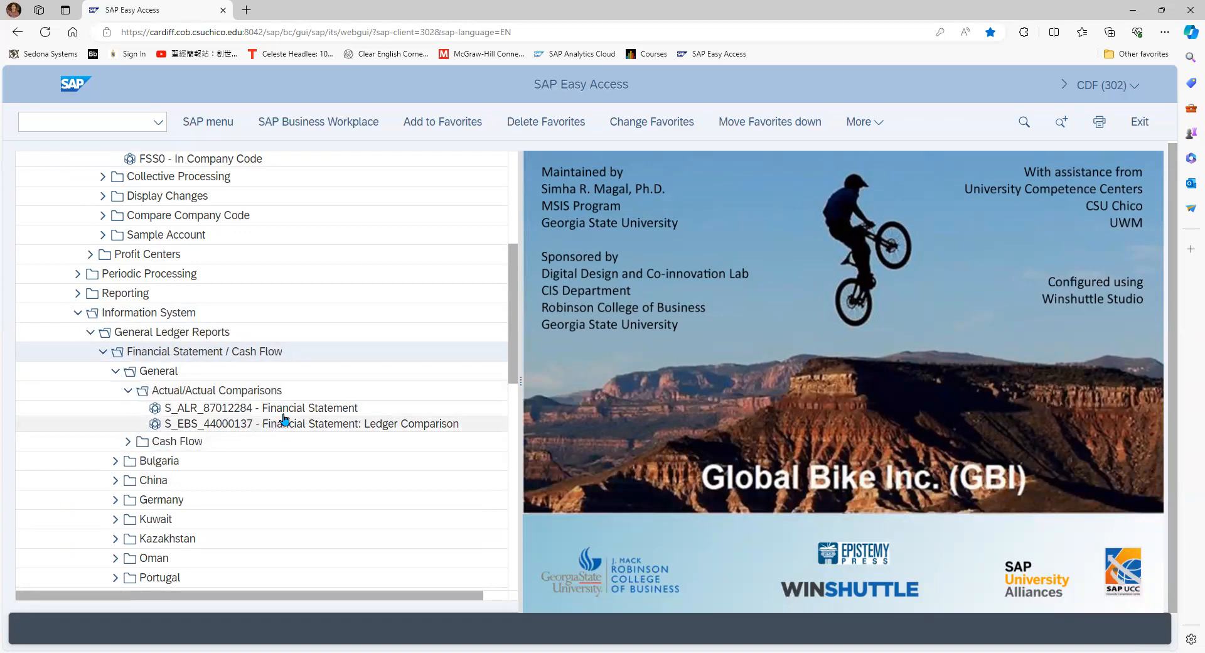
{"action": "double_click", "coordinate": [221, 409]}
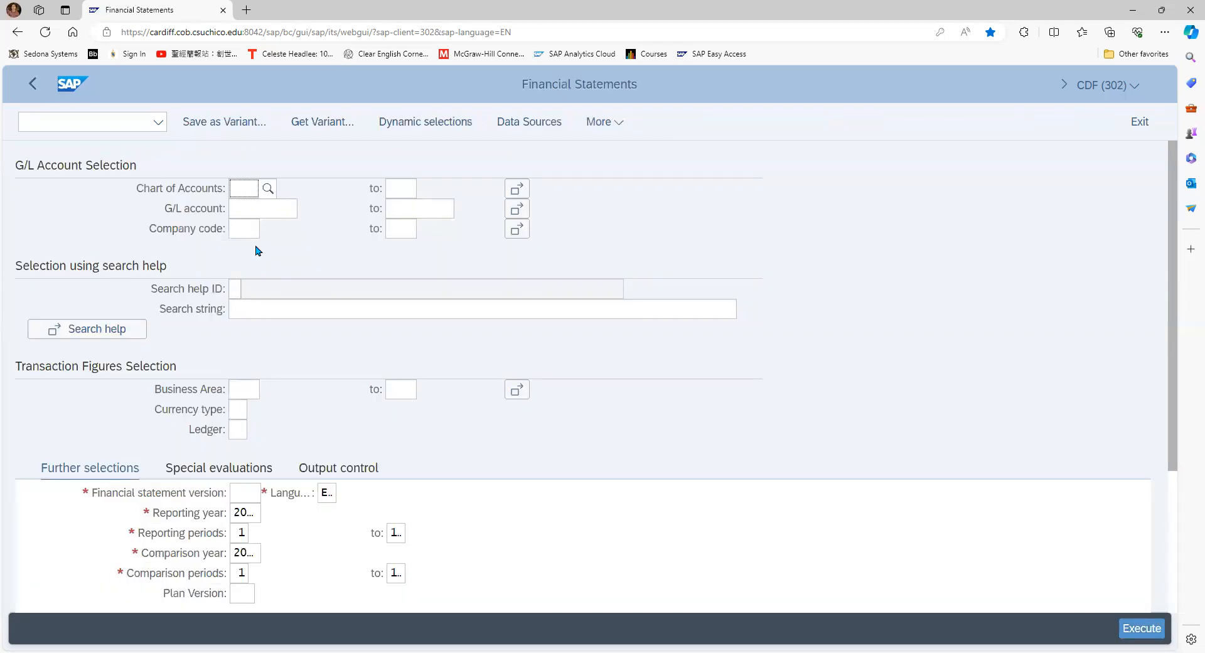
Select chart of accounts GL30 and company code US30 for the financial statement
{"action": "type", "text": "GL30"}
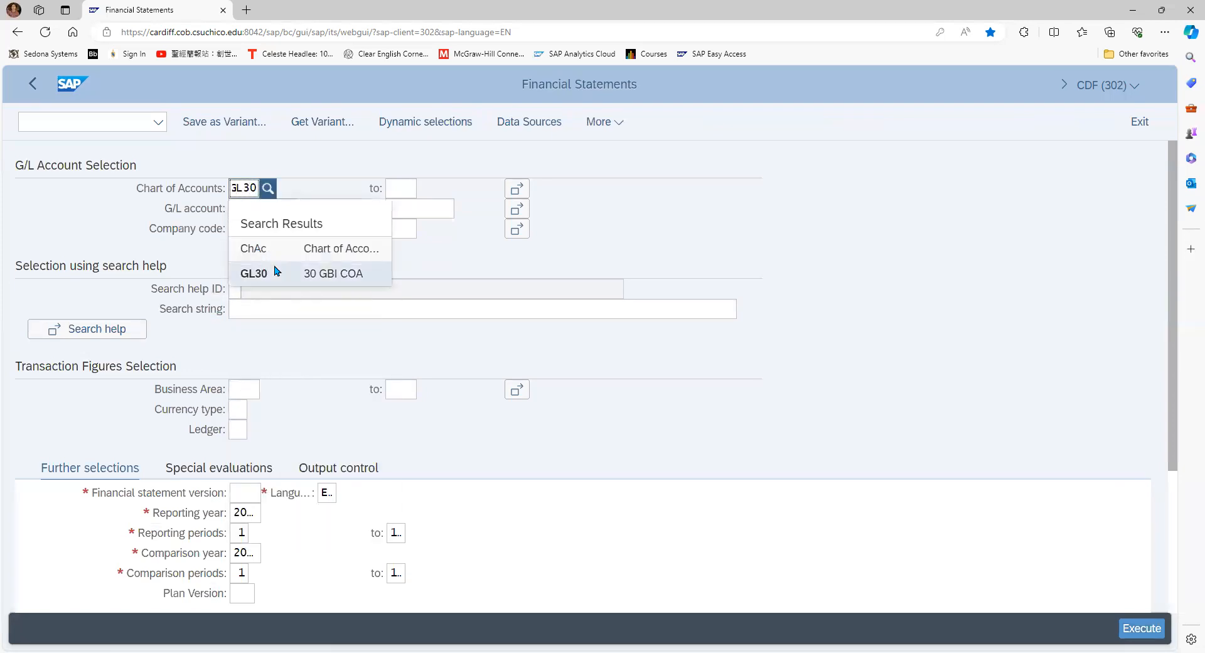
{"action": "left_click", "coordinate": [276, 272]}
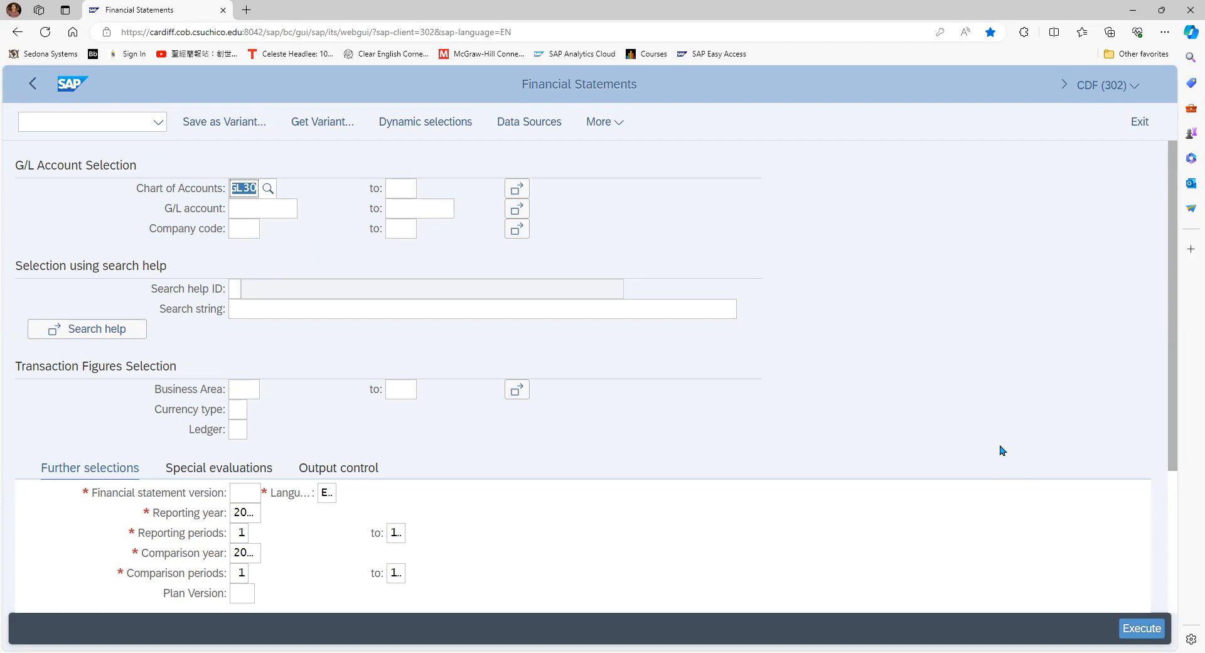
{"action": "left_click", "coordinate": [245, 227]}
{"action": "type", "text": "US30"}
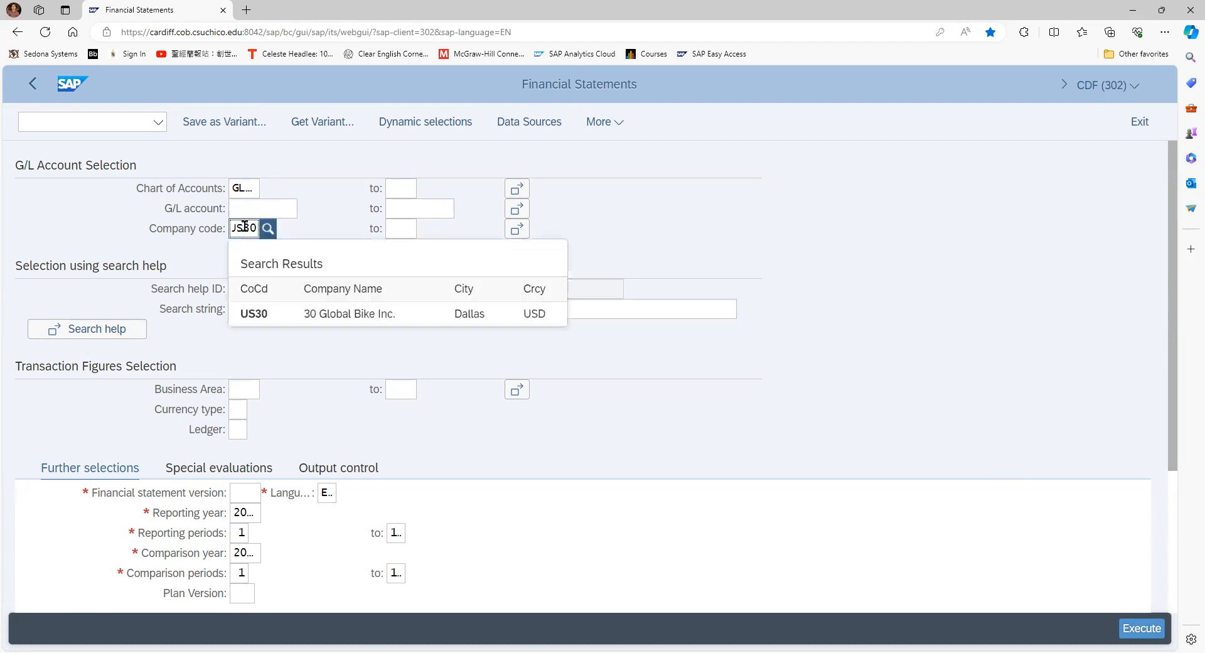
{"action": "left_click", "coordinate": [376, 313]}
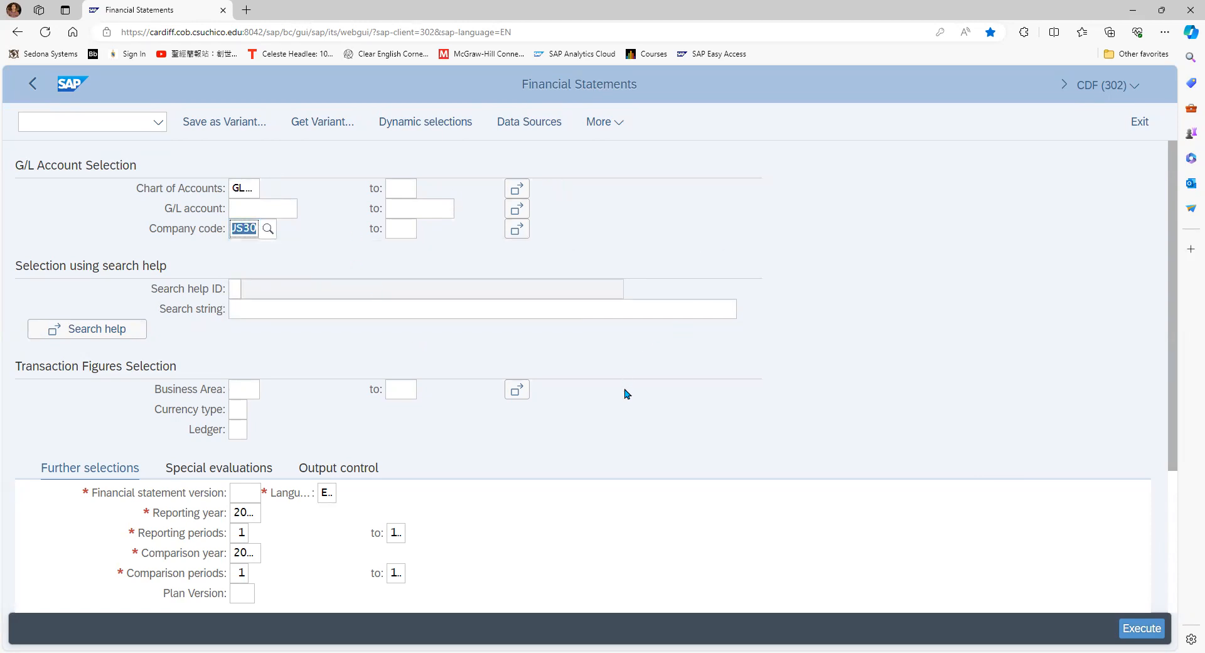
Set the financial statement version to BAUS, Financial Statement (USA), and check the reporting year and list output options
{"action": "scroll", "coordinate": [643, 416], "scroll_direction": "down", "scroll_amount": 2}
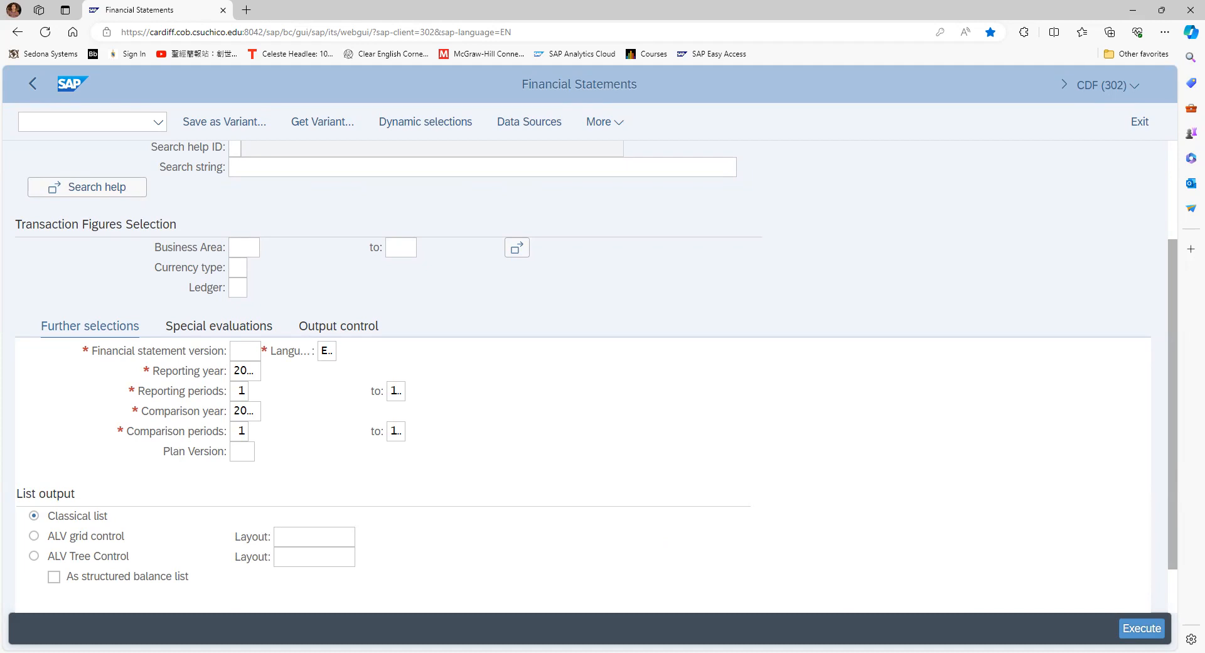
{"action": "left_click", "coordinate": [245, 352]}
{"action": "type", "text": "BAUS"}
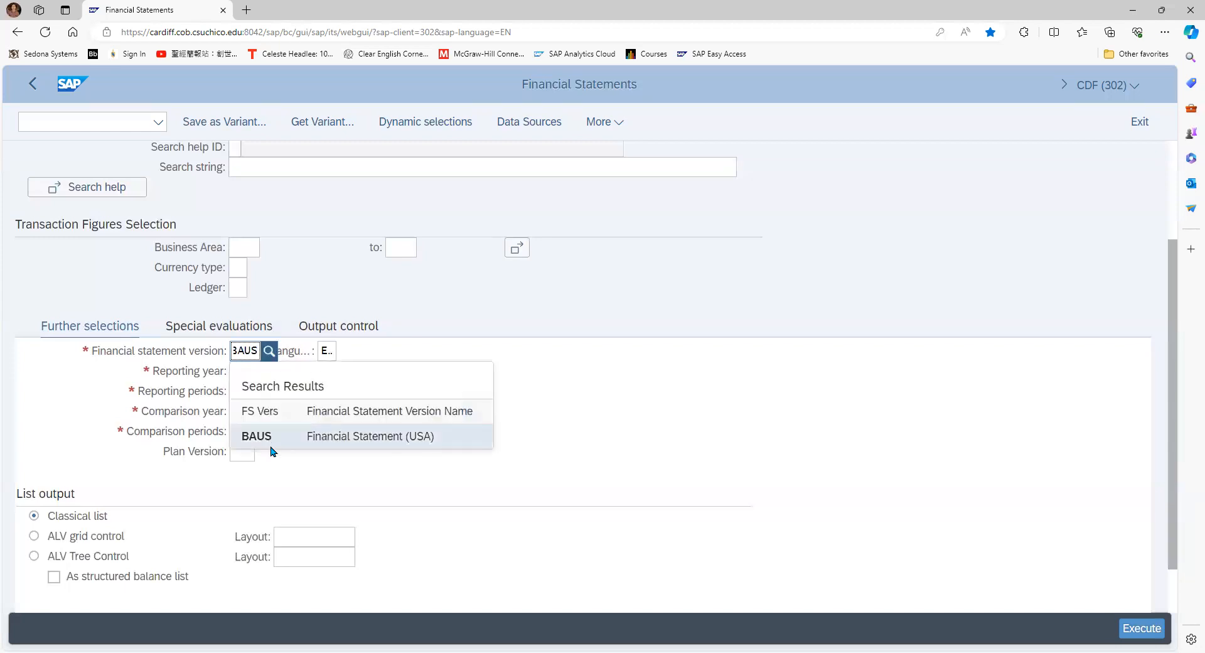
{"action": "left_click", "coordinate": [274, 435]}
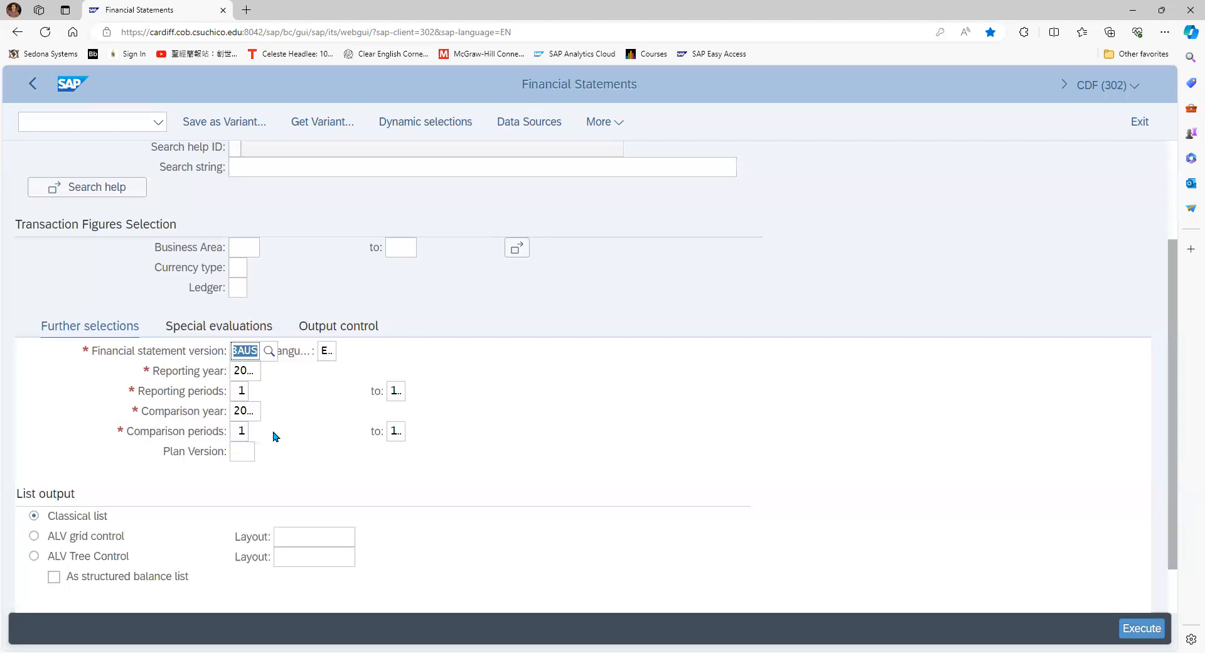
{"action": "left_click", "coordinate": [251, 371]}
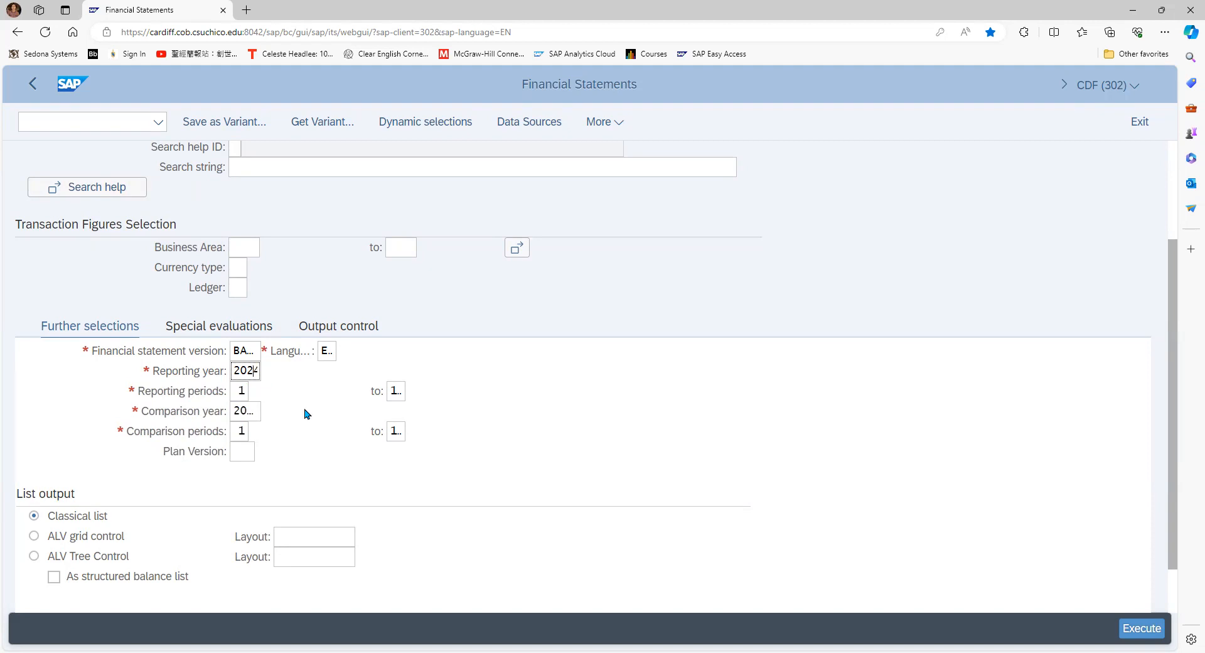
{"action": "scroll", "coordinate": [307, 414], "scroll_direction": "down", "scroll_amount": 1}
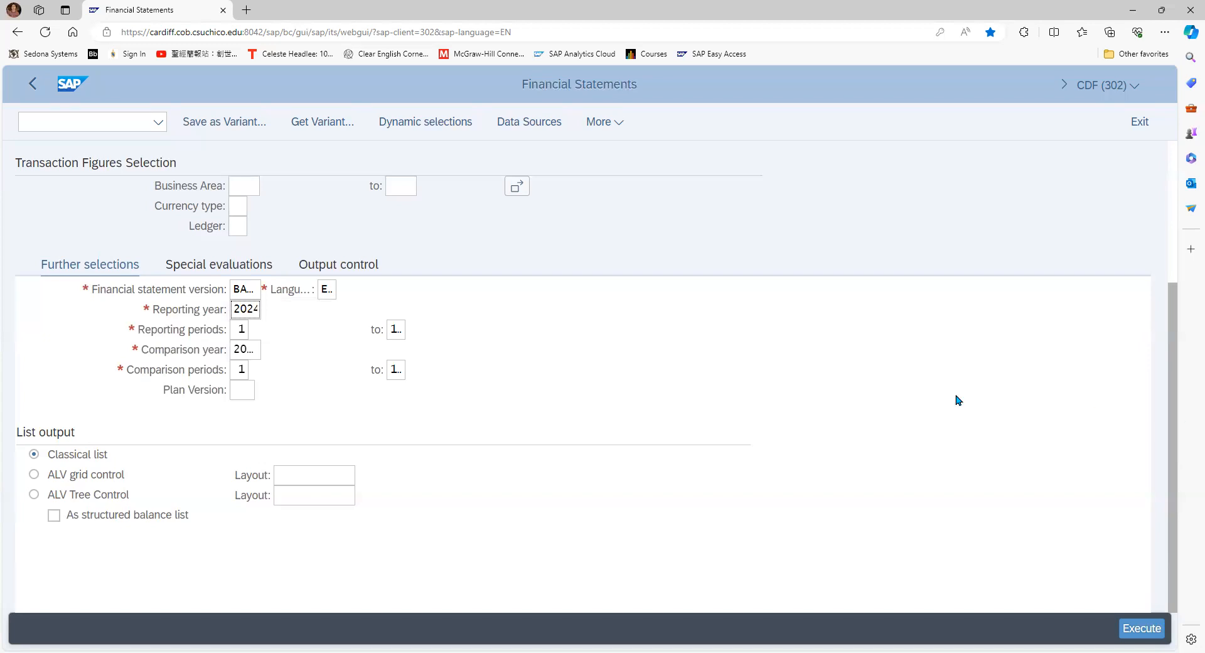
Set the list output to ALV Tree Control with layout 1SAP
{"action": "left_click", "coordinate": [34, 495]}
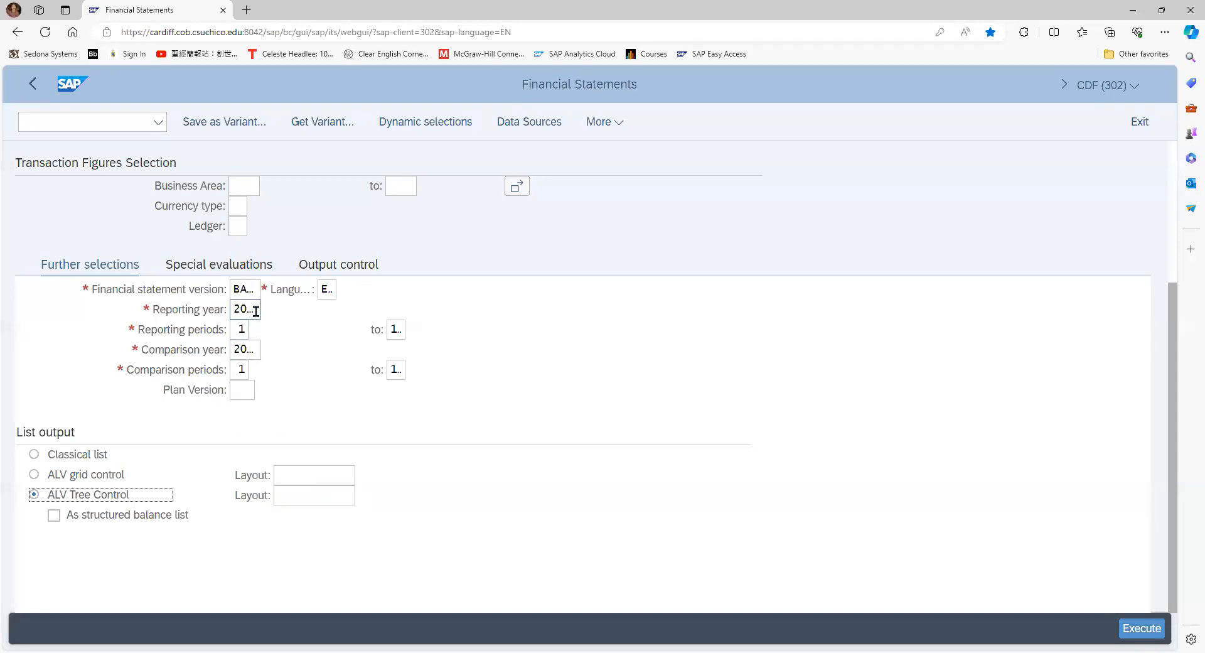
{"action": "left_click", "coordinate": [308, 499]}
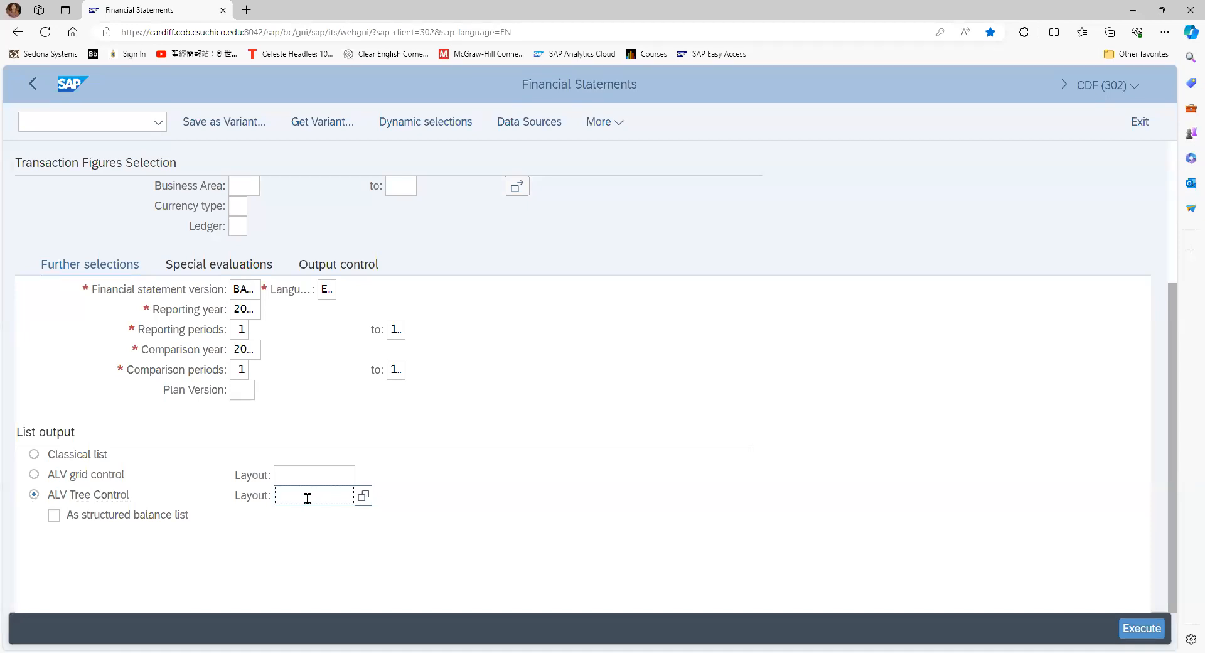
{"action": "type", "text": "I"}
{"action": "type", "text": "SAP"}
{"action": "key", "text": "Left"}
{"action": "key", "text": "Left"}
{"action": "key", "text": "Left"}
{"action": "key", "text": "BackSpace"}
{"action": "type", "text": "1"}
Run the financial statement and expand Accounts not assigned down to the company code level under Rent Expense-30 and Bank Account
{"action": "left_click", "coordinate": [1139, 628]}
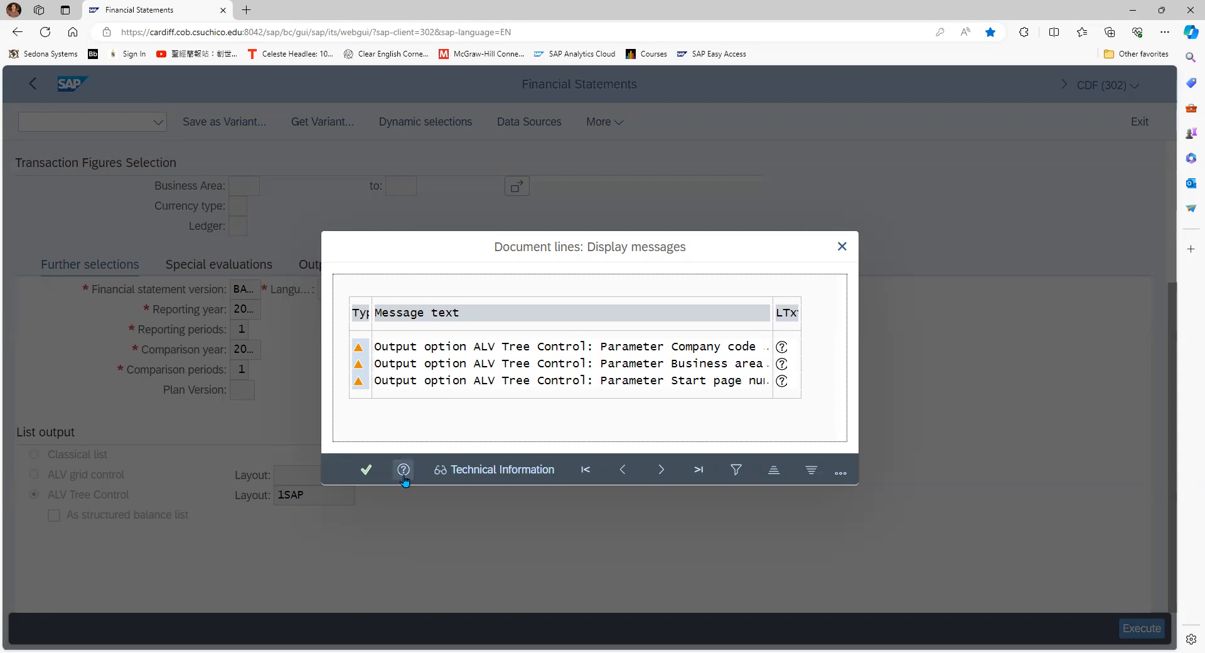
{"action": "left_click", "coordinate": [366, 472]}
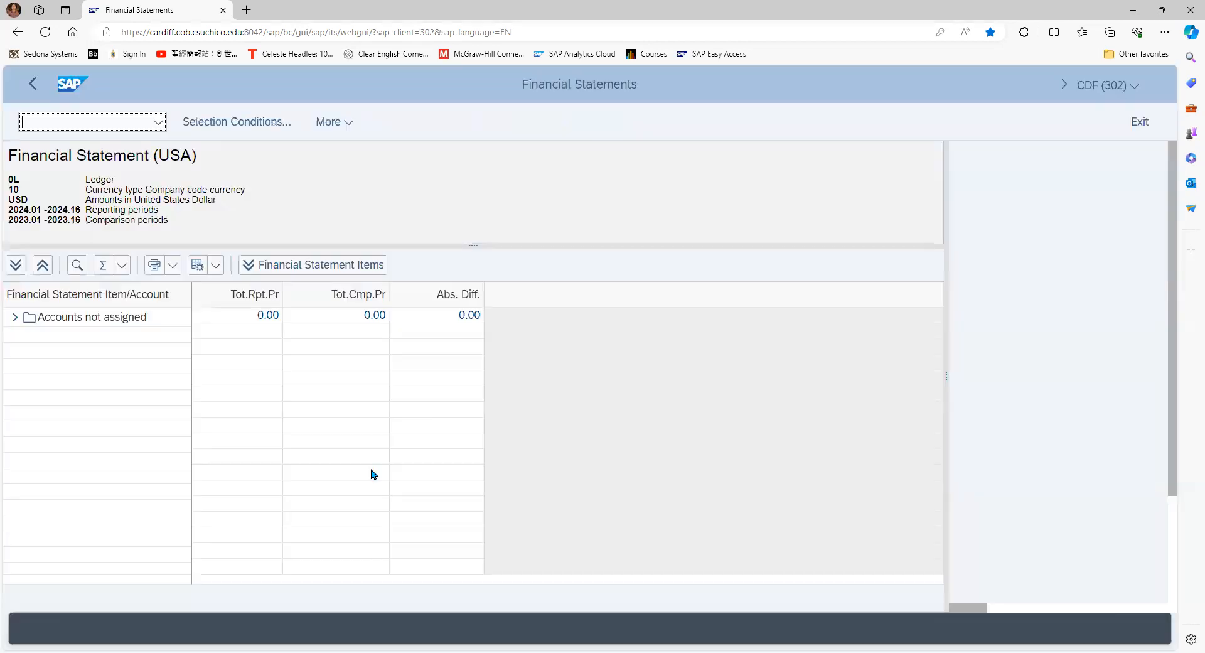
{"action": "left_click", "coordinate": [13, 318]}
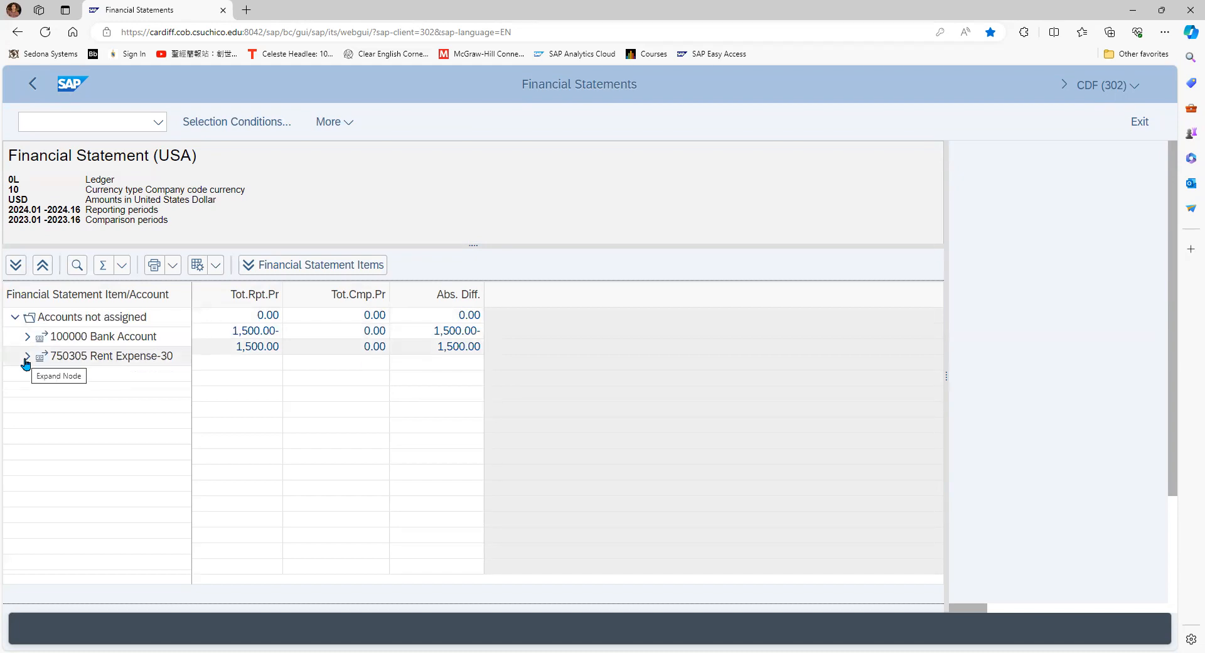
{"action": "left_click", "coordinate": [27, 357]}
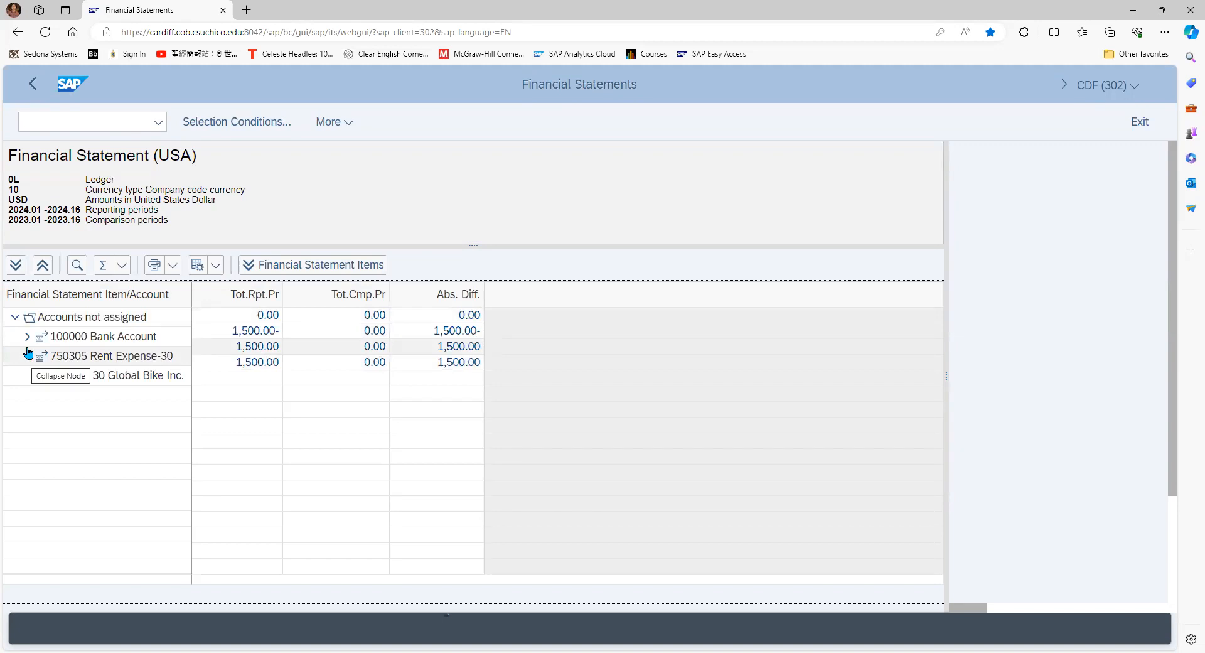
{"action": "left_click", "coordinate": [27, 336]}
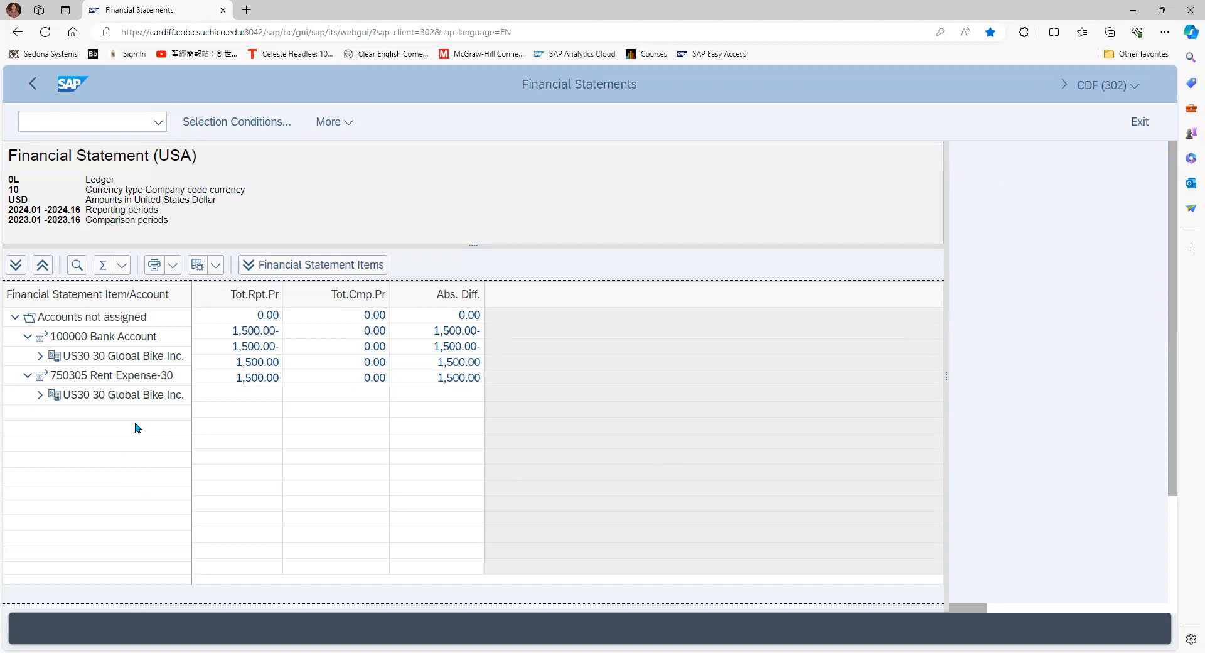
Return to the report's selection criteria and rerun the financial statement as a Classical list
{"action": "left_click", "coordinate": [30, 91]}
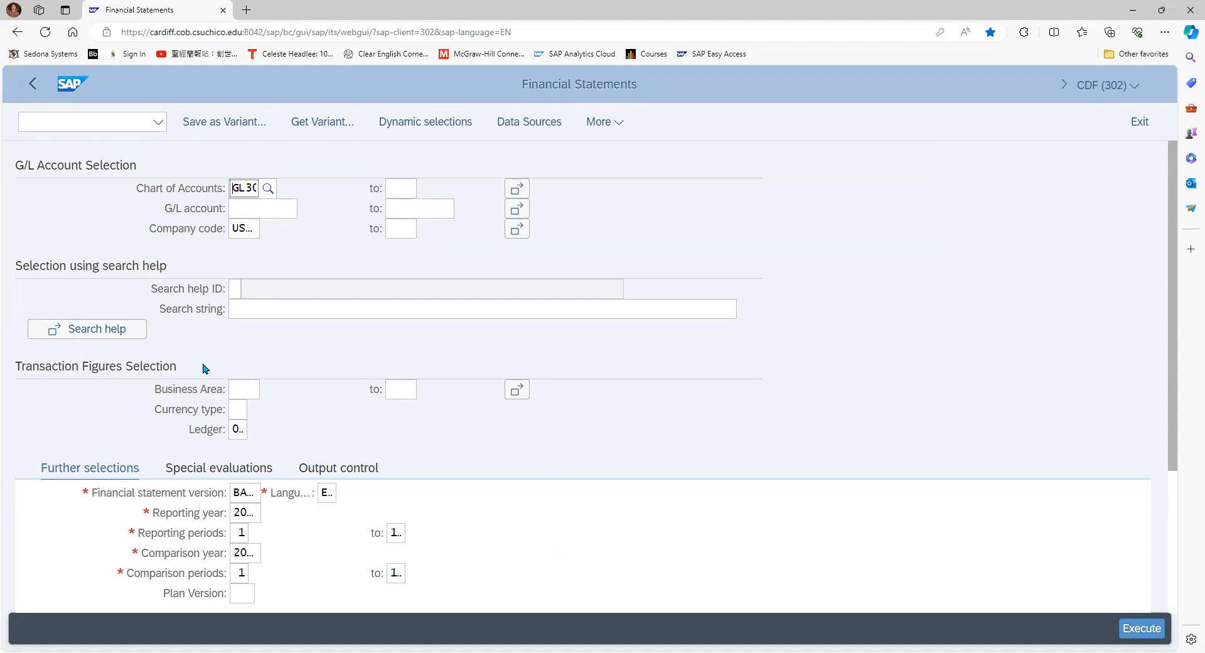
{"action": "scroll", "coordinate": [202, 368], "scroll_direction": "down", "scroll_amount": 3}
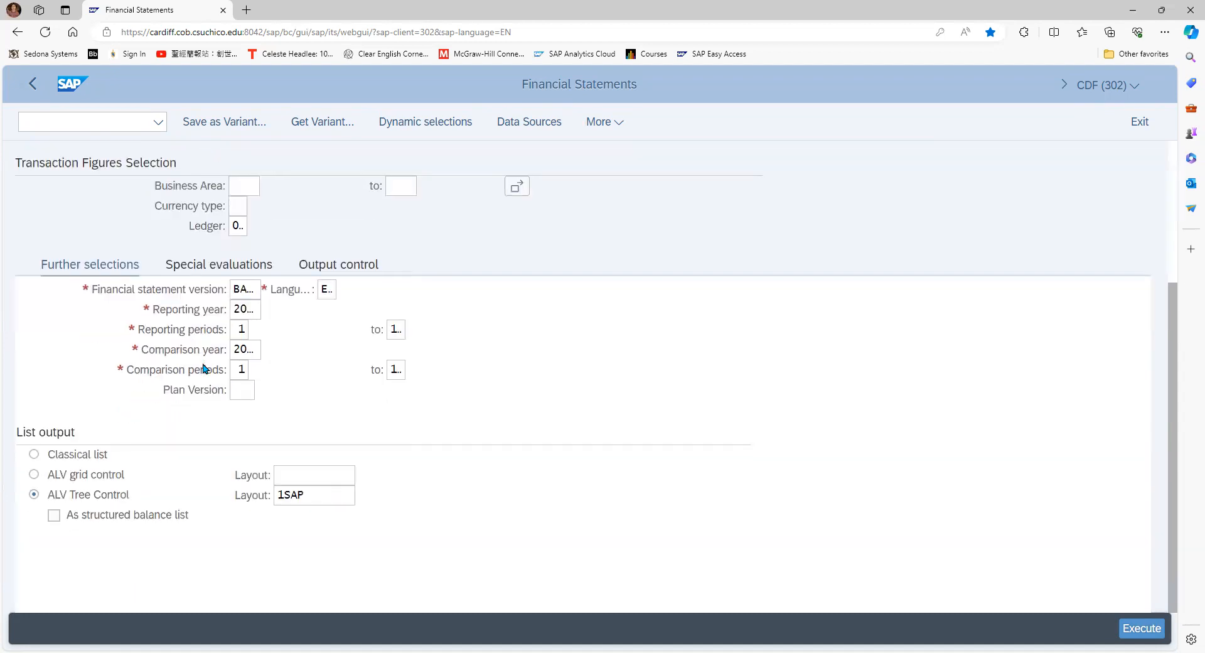
{"action": "left_click", "coordinate": [31, 456]}
{"action": "left_click", "coordinate": [1151, 635]}
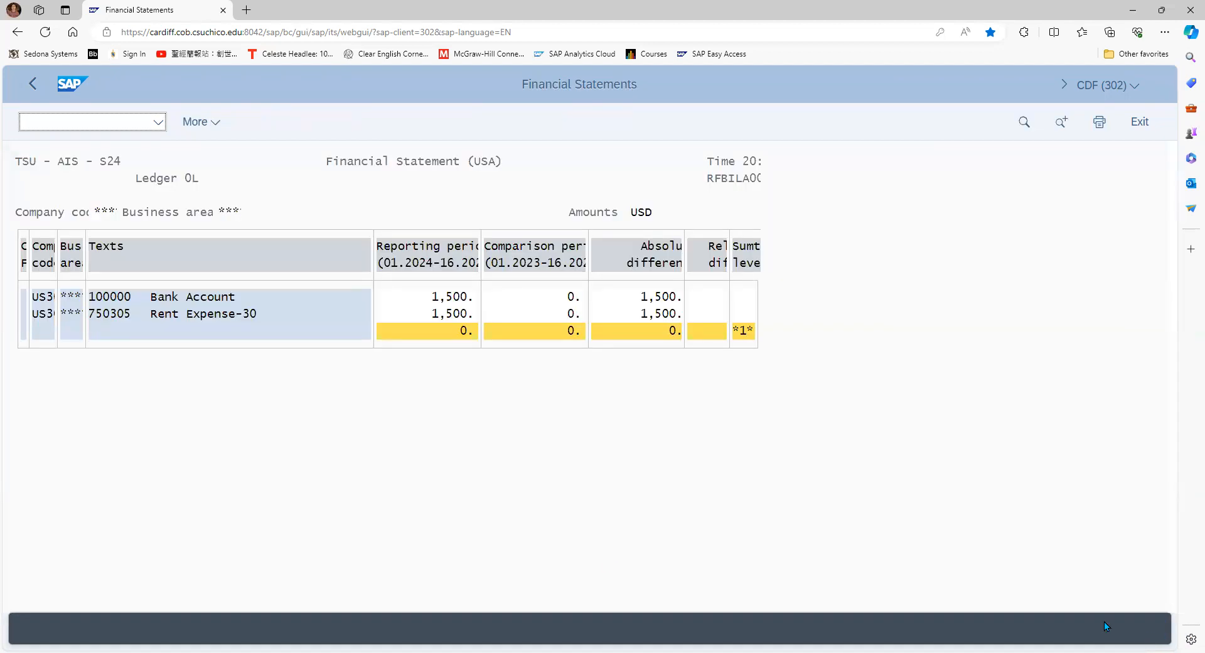